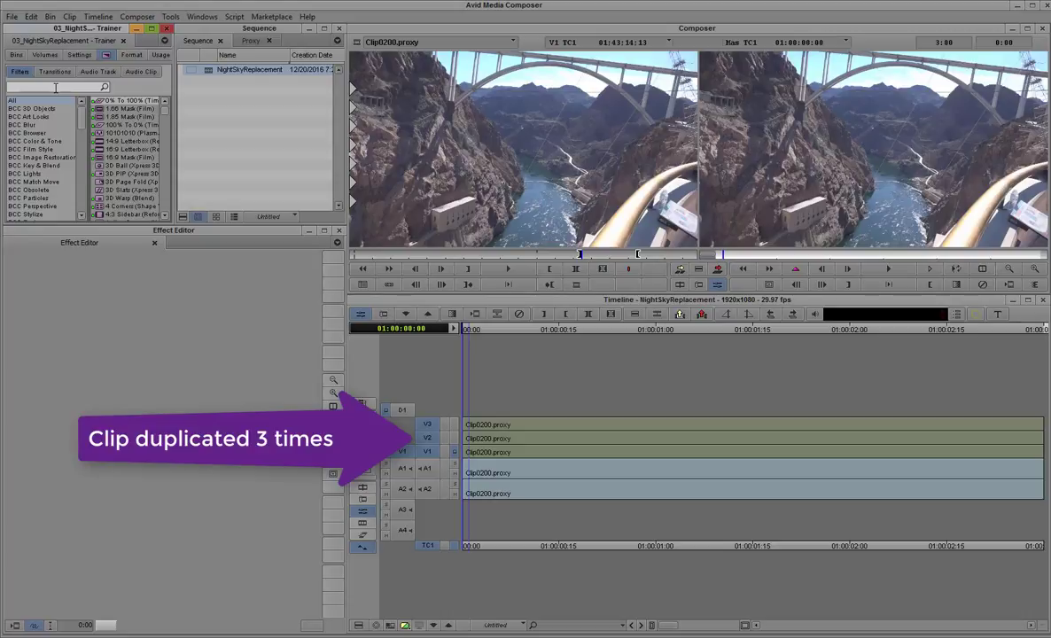
# Step: Find the Sapphire S_Effect filter and apply it to Clip0200.proxy on track V1
pyautogui.write('s_')
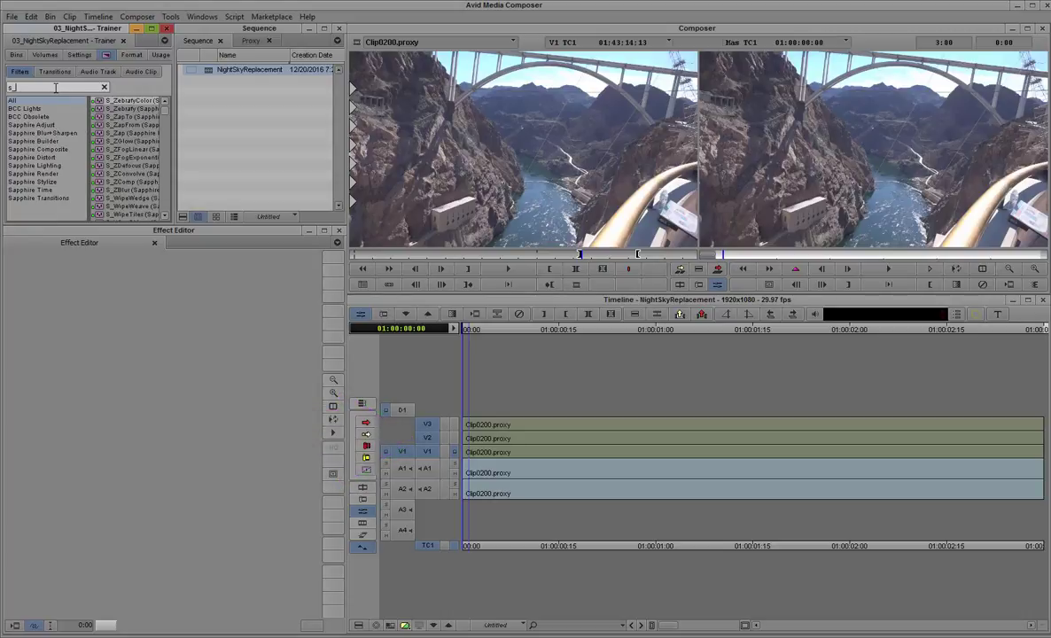
pyautogui.write('eff')
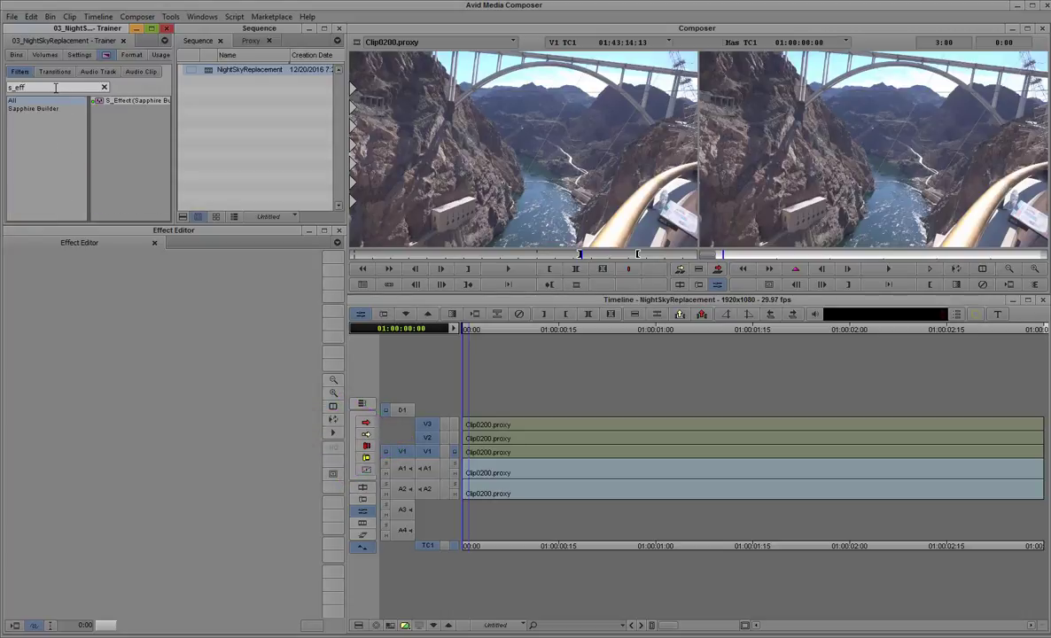
pyautogui.moveTo(93, 99); pyautogui.dragTo(511, 454)
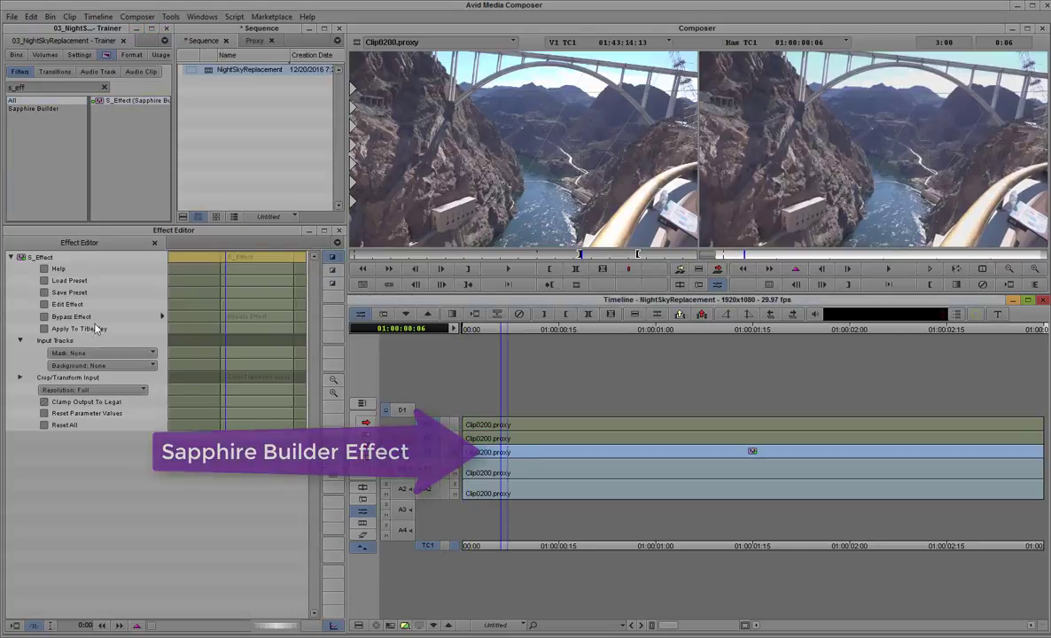
# Step: Open the S_Effect for editing in Sapphire Effect Builder and insert a NightSky node between Source and Result
pyautogui.click(44, 306)
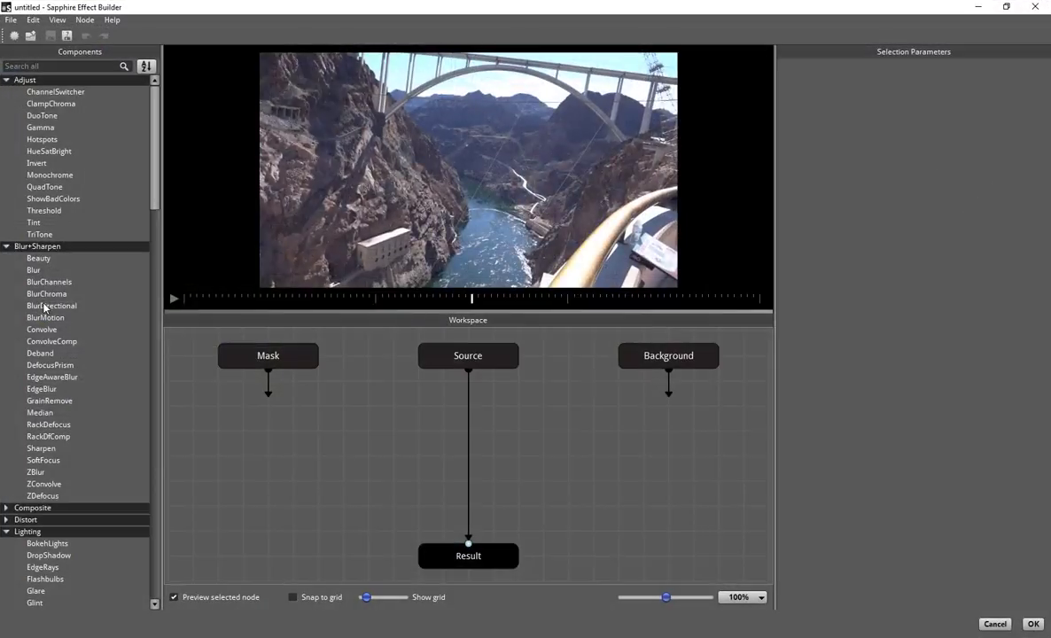
pyautogui.click(57, 67)
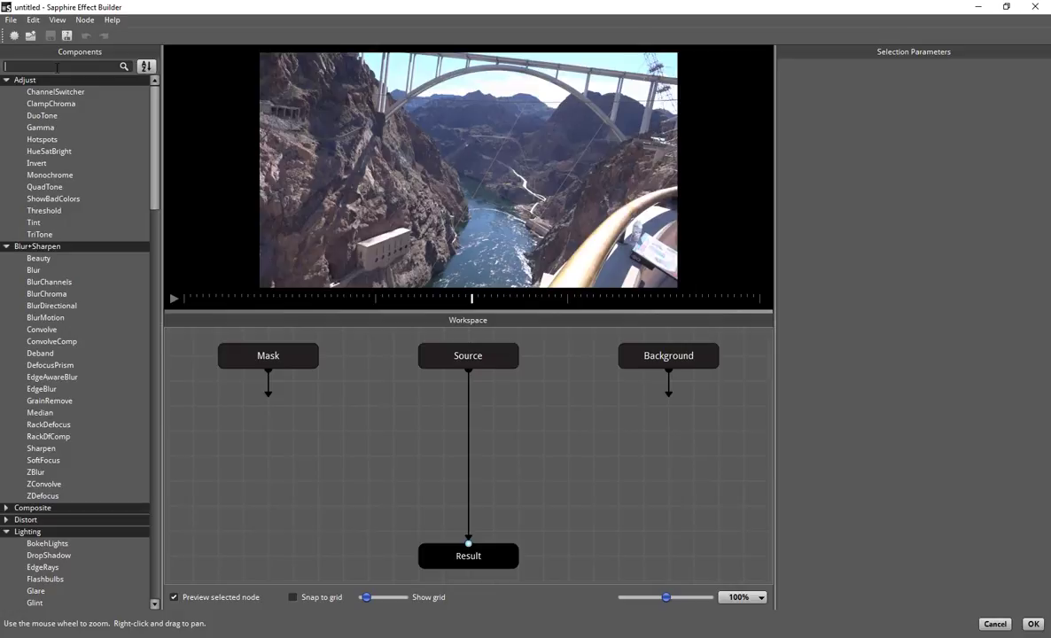
pyautogui.write('night')
pyautogui.moveTo(42, 92); pyautogui.dragTo(470, 434)
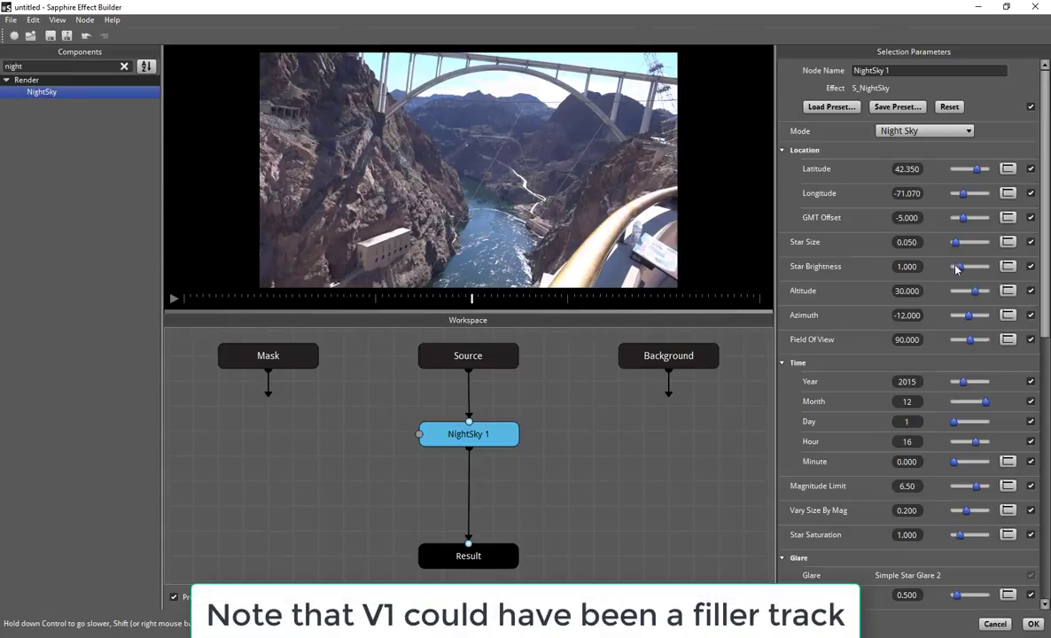
# Step: Change the NightSky node's Combine mode so that only the stars render, without the source footage
pyautogui.scroll(-10, 955, 582)
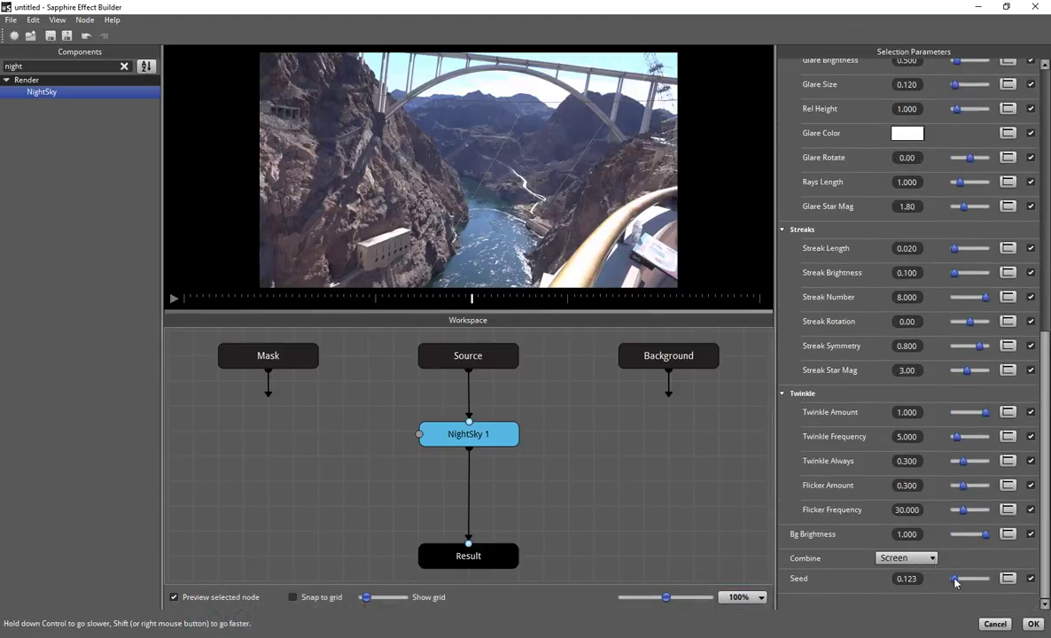
pyautogui.click(906, 557)
pyautogui.click(899, 569)
# Step: Raise the NightSky node's Star Size to 0.089 and Star Brightness to 1.556
pyautogui.scroll(10, 886, 354)
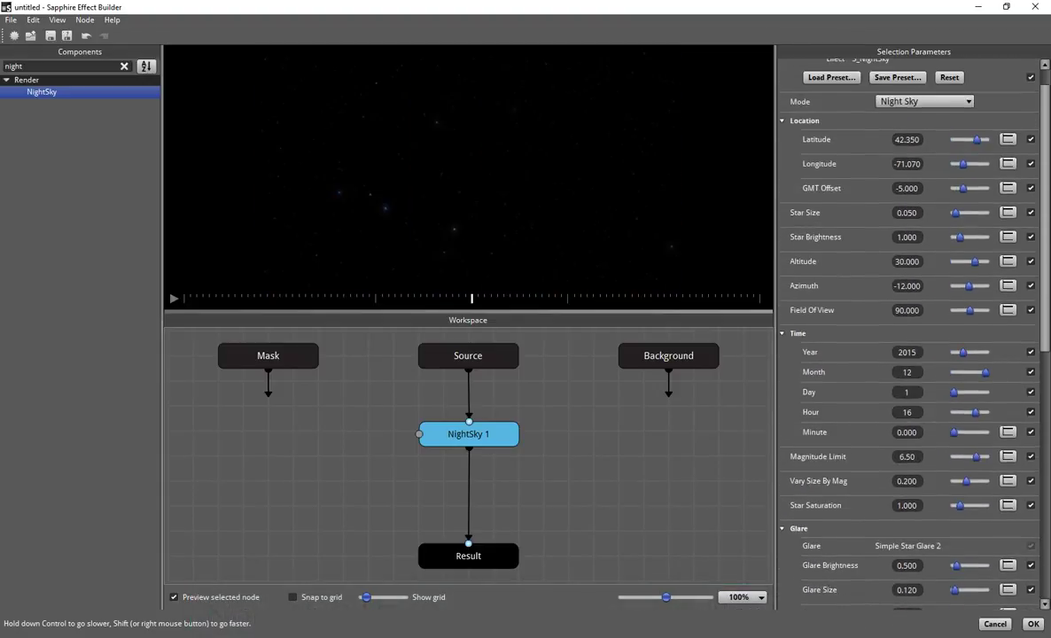
pyautogui.scroll(1, 908, 336)
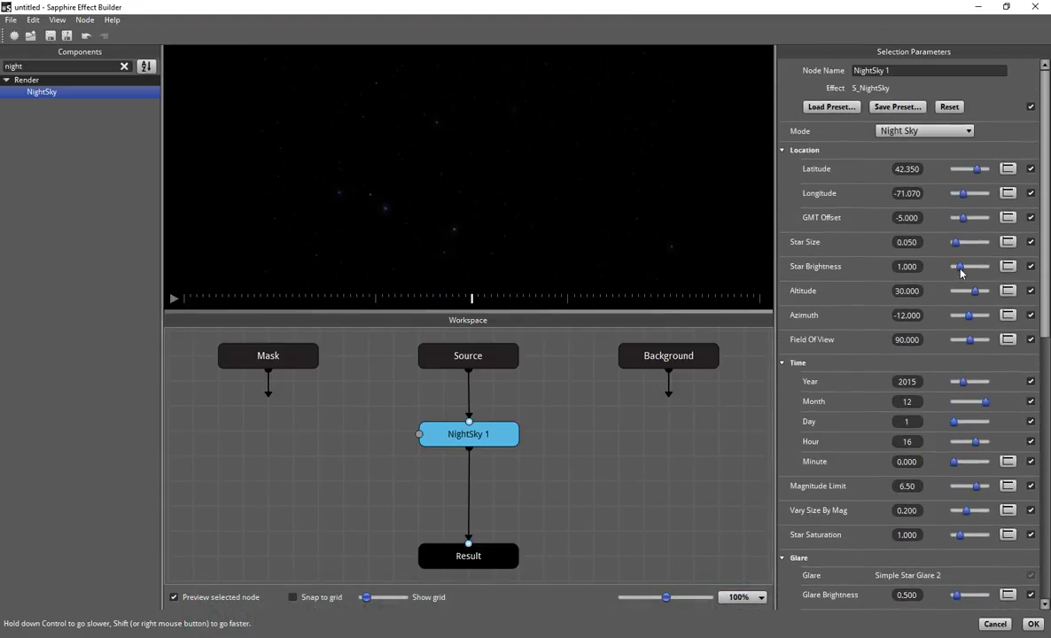
pyautogui.moveTo(957, 267)
pyautogui.mouseDown()
pyautogui.moveTo(969, 273)
pyautogui.moveTo(961, 247)
pyautogui.mouseUp()
pyautogui.moveTo(969, 271); pyautogui.dragTo(896, 266)
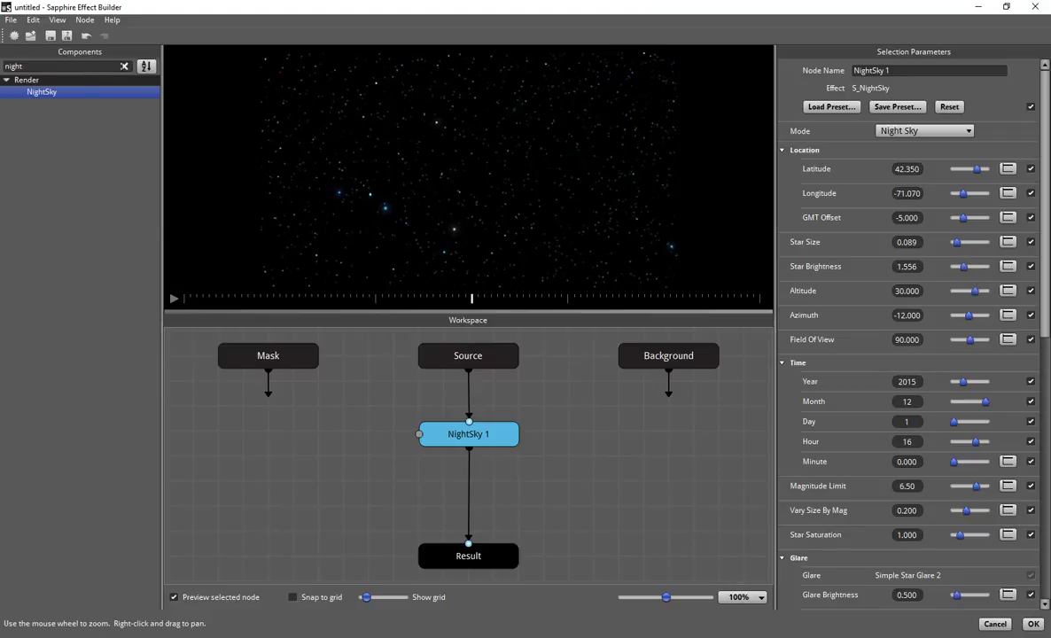
# Step: Find the Luna component and insert it between the NightSky node and Result
pyautogui.click(124, 65)
pyautogui.write('luna')
pyautogui.moveTo(29, 97); pyautogui.dragTo(471, 501)
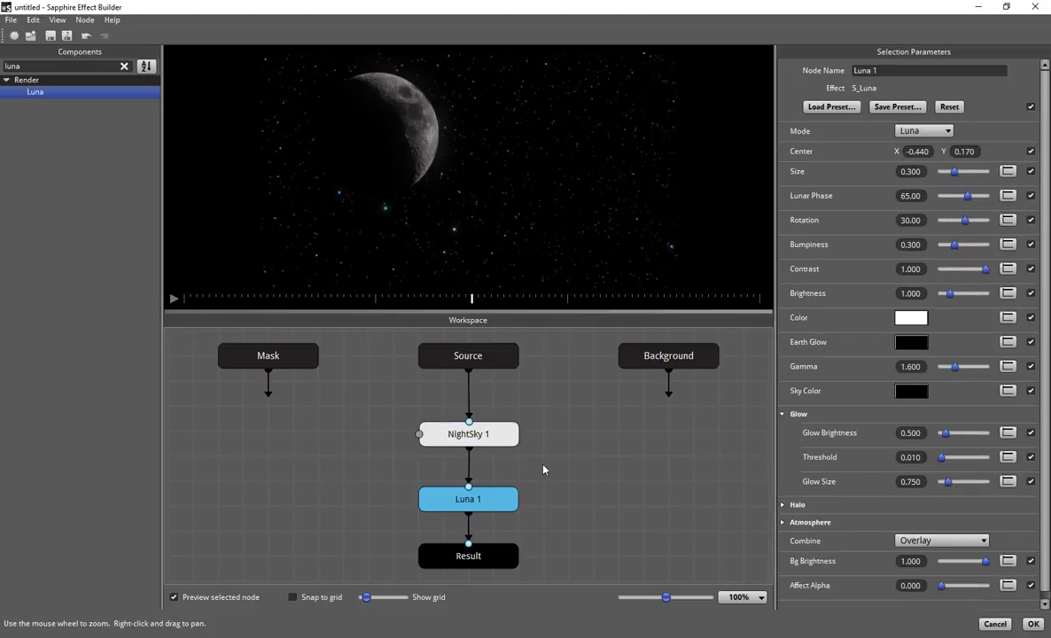
# Step: Load the Moon with ring preset on the Luna node, centre it at X 0.700, Y 0.249, and accept the built effect
pyautogui.click(829, 107)
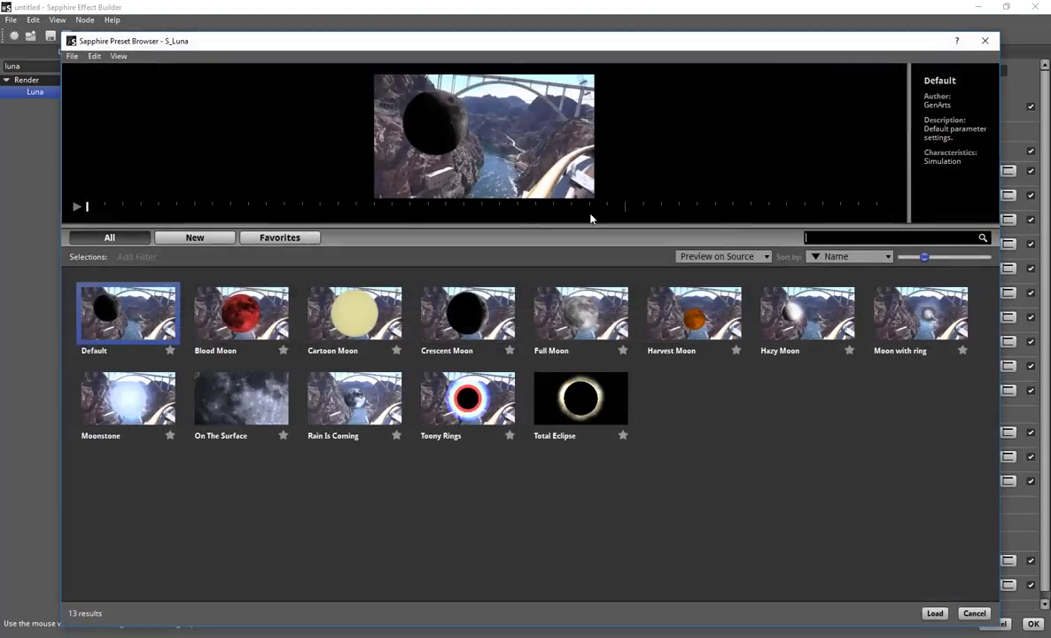
pyautogui.click(930, 315)
pyautogui.click(935, 613)
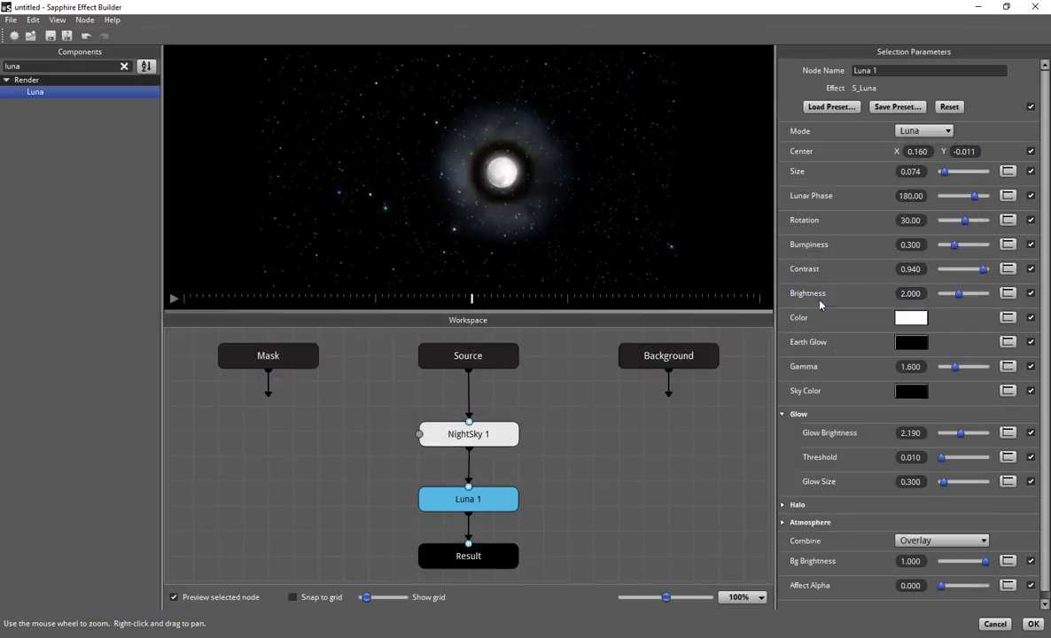
pyautogui.moveTo(913, 151); pyautogui.dragTo(978, 154)
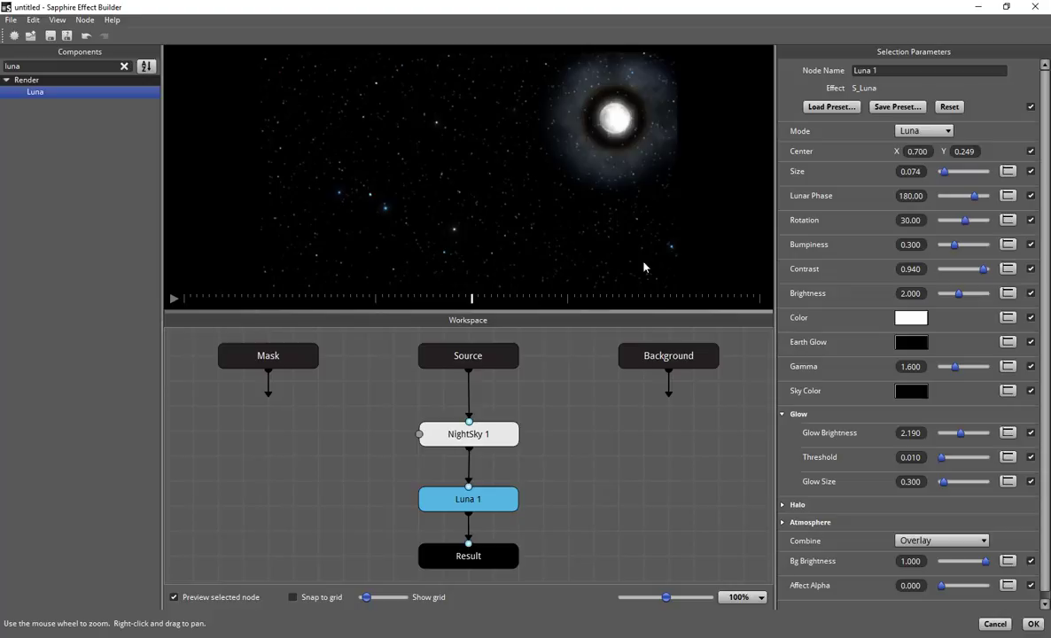
pyautogui.click(1034, 625)
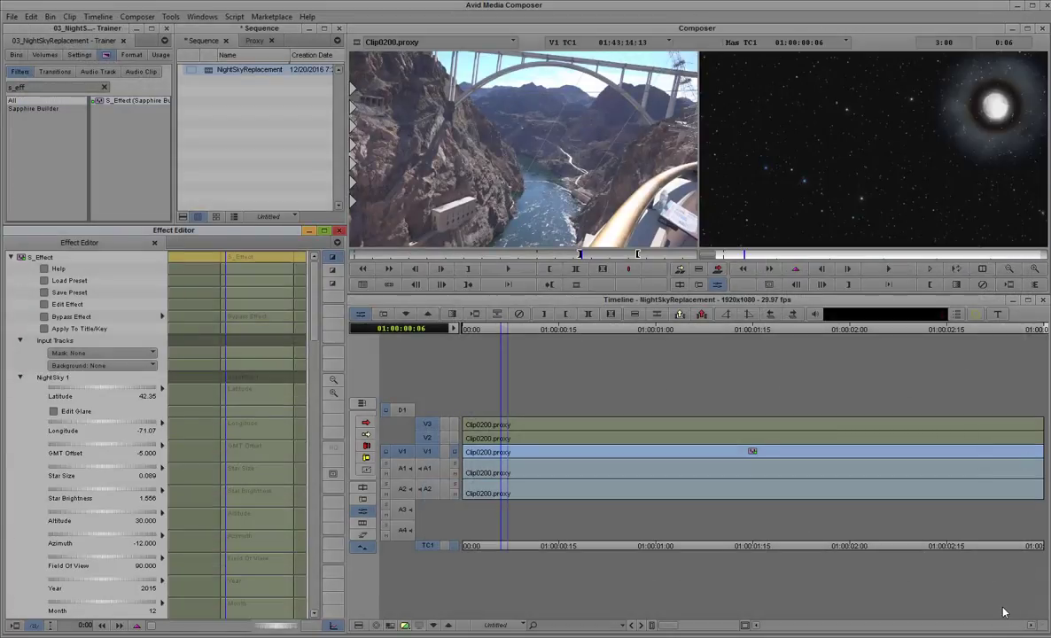
# Step: Switch video monitoring to V2 and apply the current BCC Make Alpha filter to the clip on that track
pyautogui.click(496, 441)
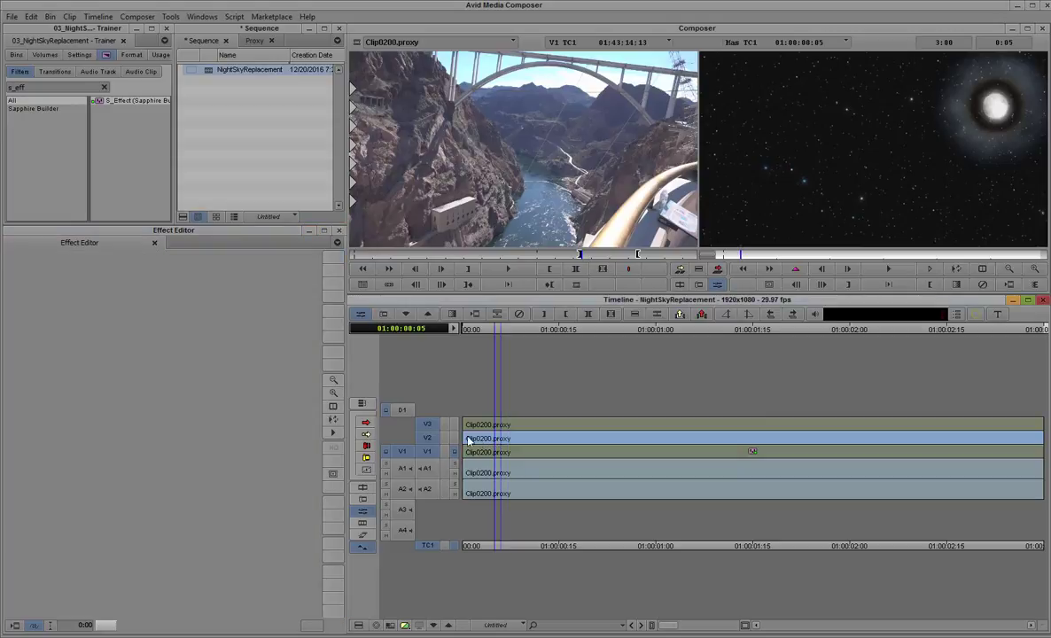
pyautogui.click(455, 440)
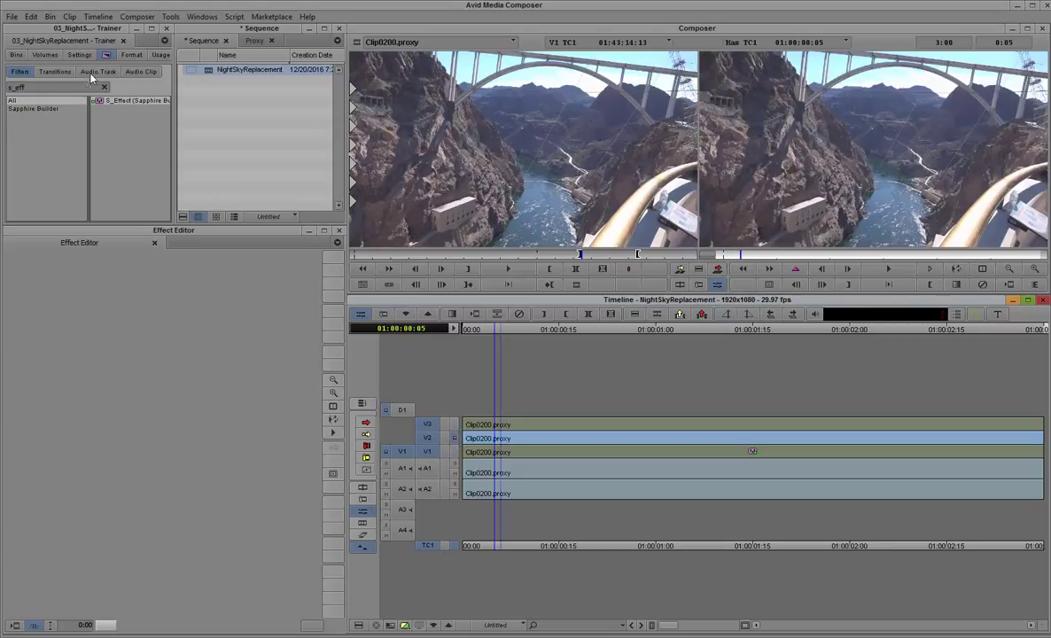
pyautogui.moveTo(38, 87); pyautogui.dragTo(2, 88)
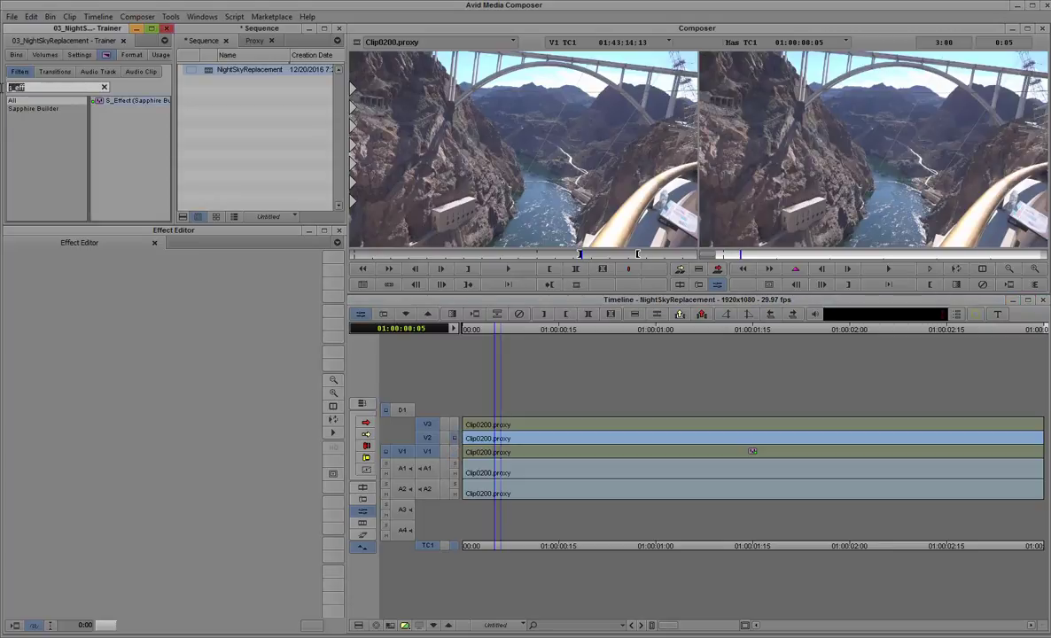
pyautogui.write('make alpha')
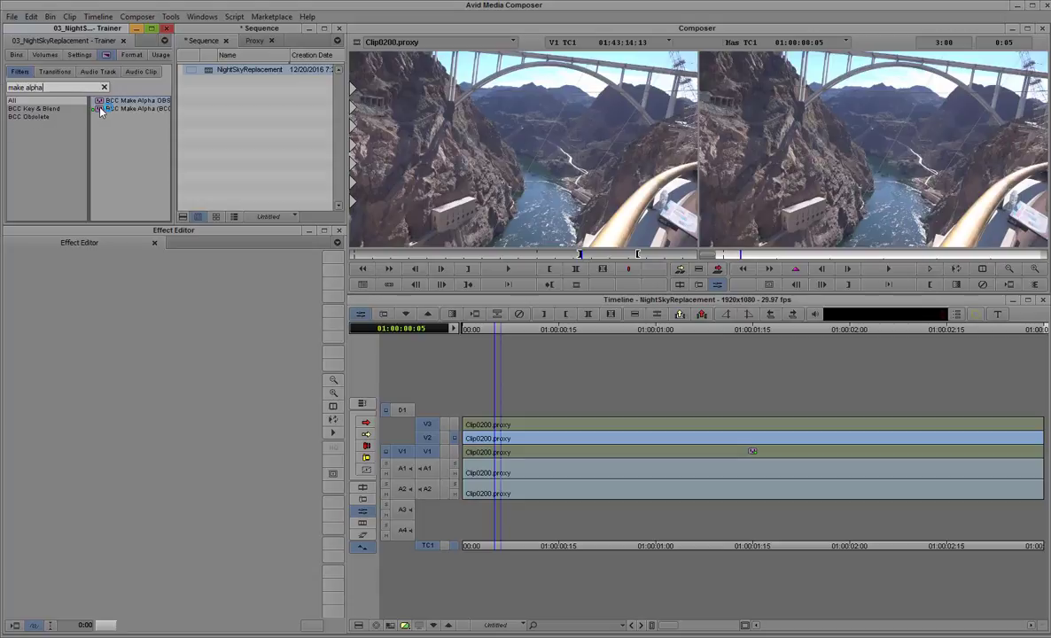
pyautogui.moveTo(100, 109); pyautogui.dragTo(490, 440)
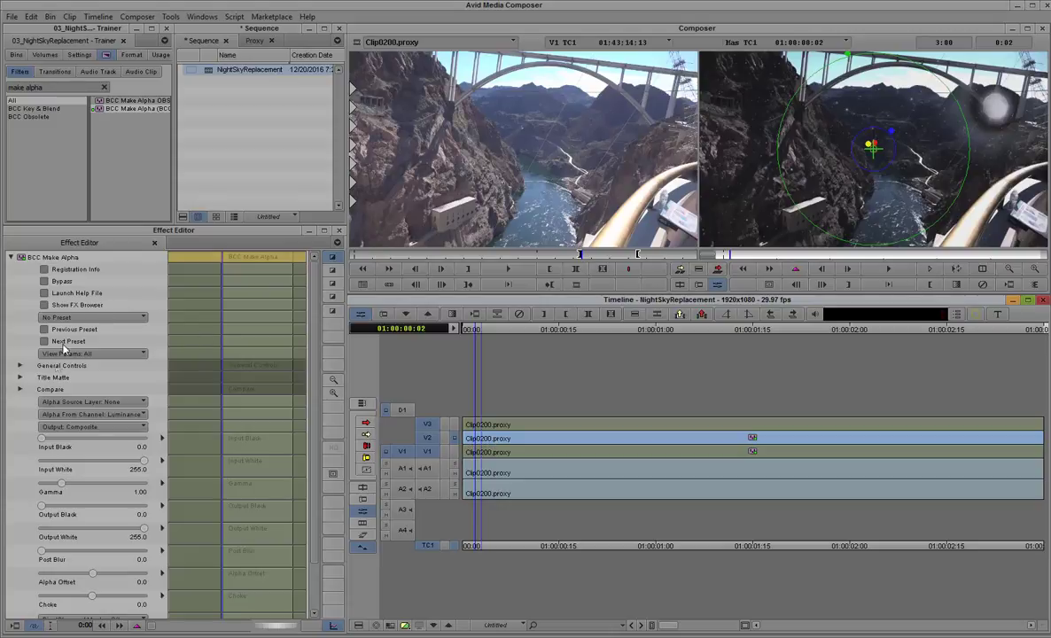
# Step: Set Make Alpha's Alpha From Channel to Blue and its Output to Show Matte
pyautogui.click(125, 415)
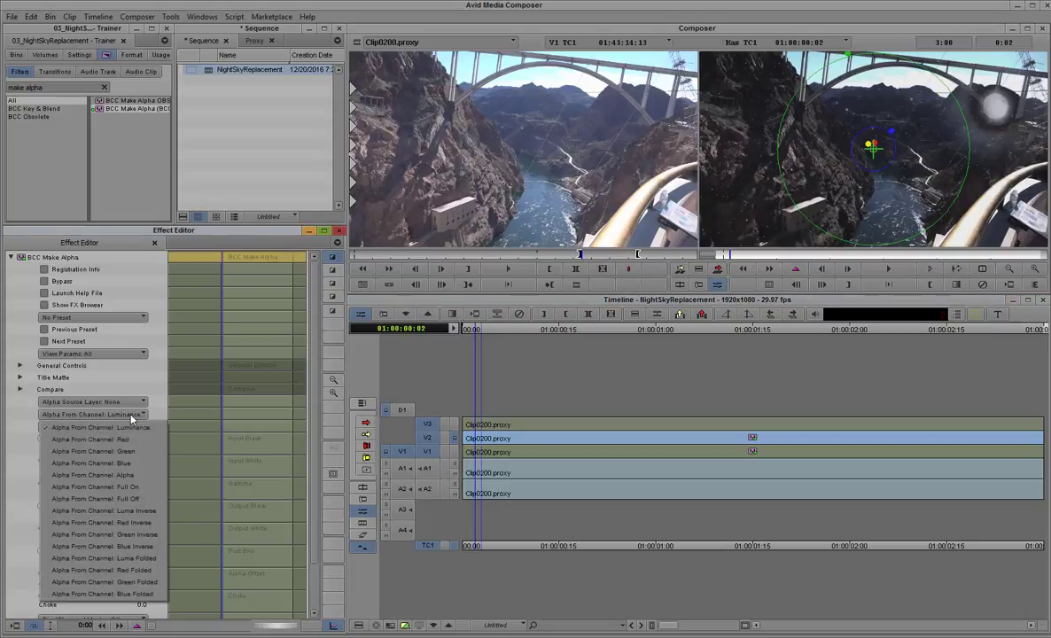
pyautogui.click(110, 463)
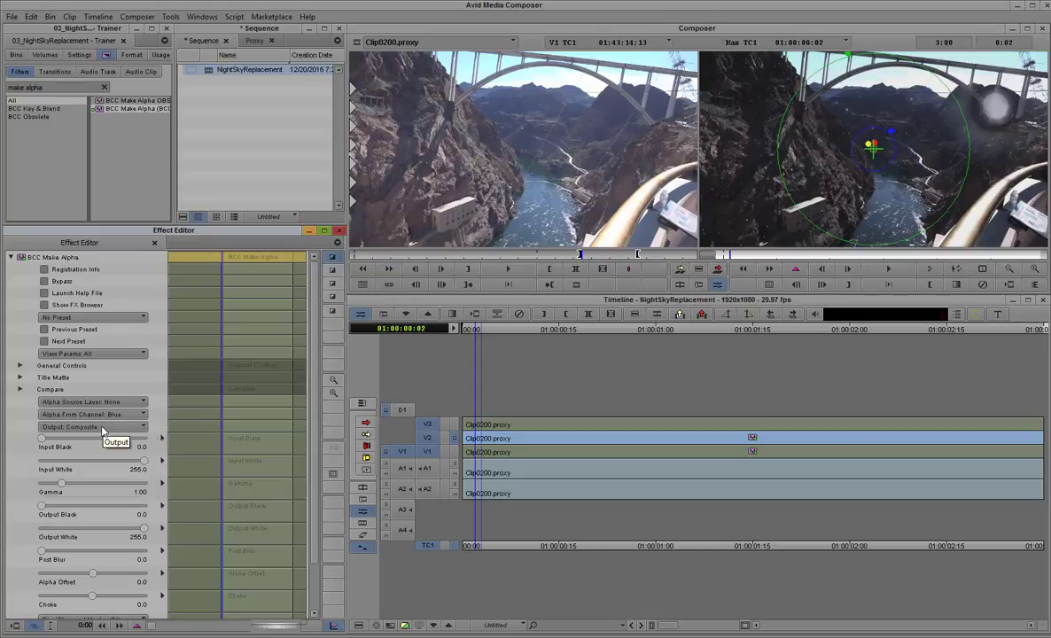
pyautogui.click(102, 428)
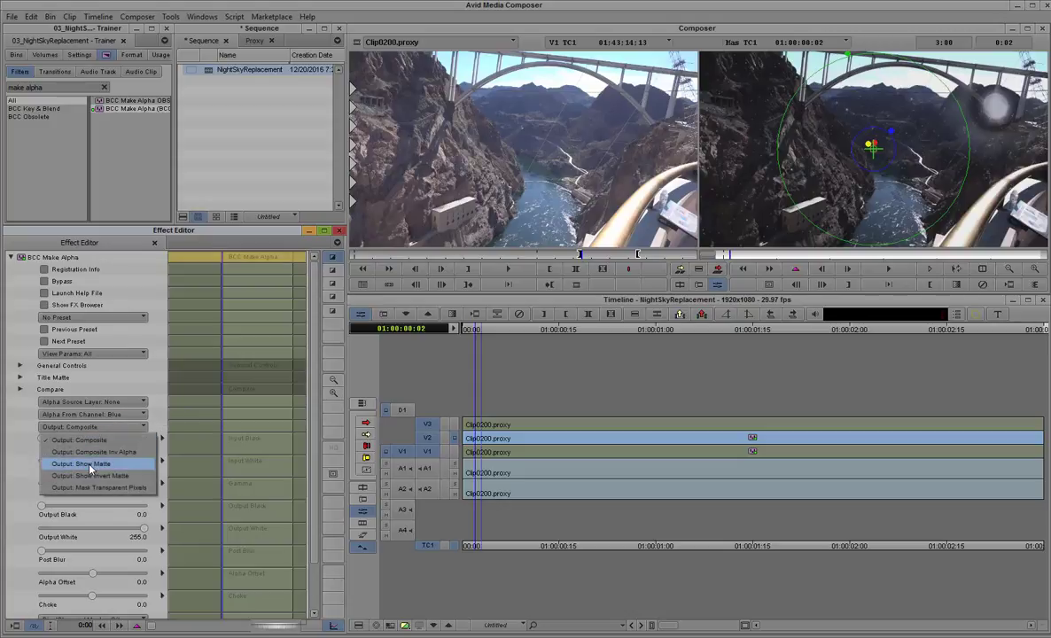
pyautogui.click(88, 464)
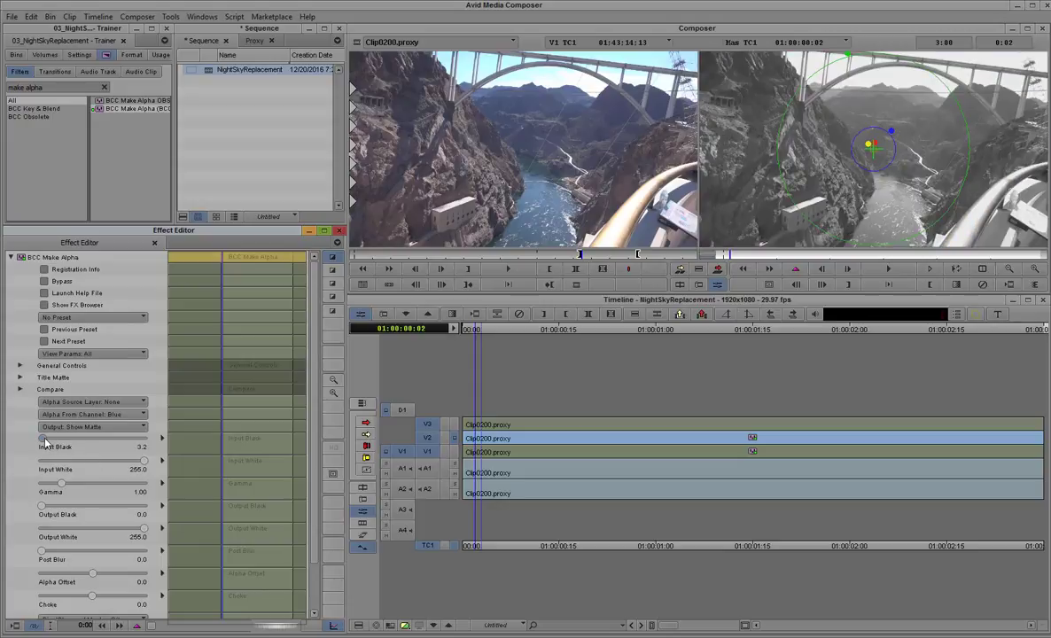
# Step: Increase the matte's contrast by setting Input Black to 181.8 and Gamma to 0.19
pyautogui.moveTo(49, 442); pyautogui.dragTo(114, 447)
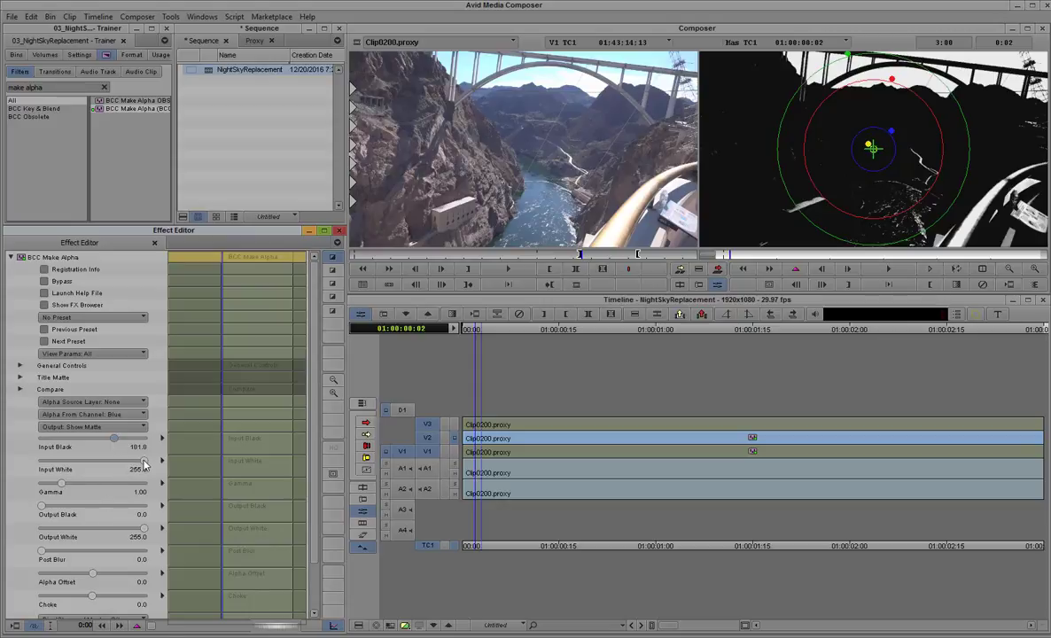
pyautogui.moveTo(143, 461)
pyautogui.mouseDown()
pyautogui.moveTo(88, 461)
pyautogui.moveTo(163, 463)
pyautogui.mouseUp()
pyautogui.moveTo(62, 486)
pyautogui.mouseDown()
pyautogui.moveTo(51, 486)
pyautogui.moveTo(71, 489)
pyautogui.moveTo(50, 494)
pyautogui.mouseUp()
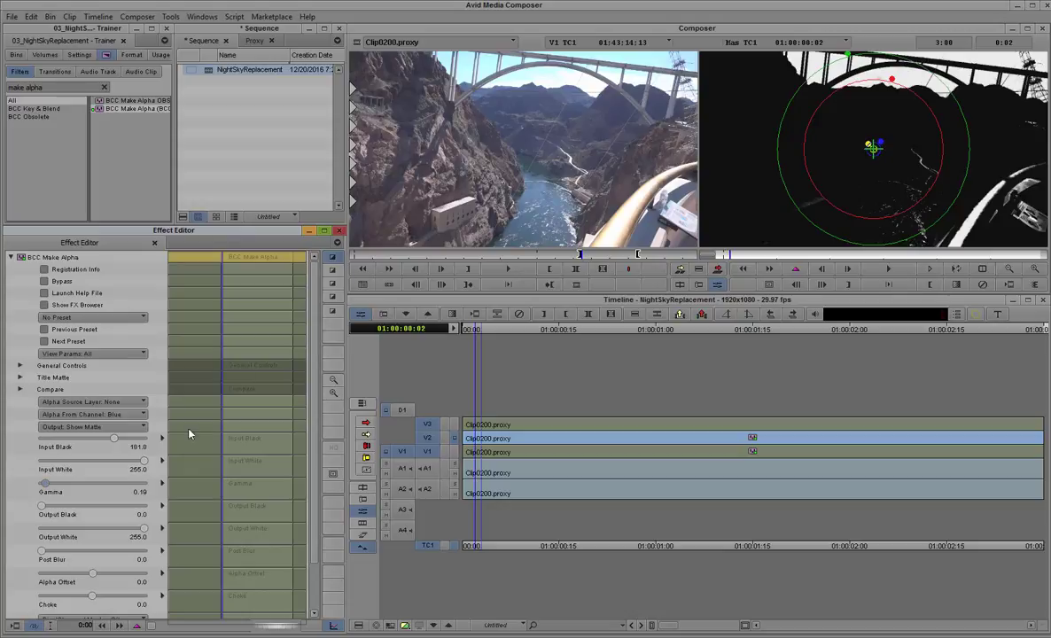
# Step: Set Make Alpha's PixelChooser / Mocha to On and launch Mocha with the timeline at full resolution
pyautogui.scroll(-3, 316, 435)
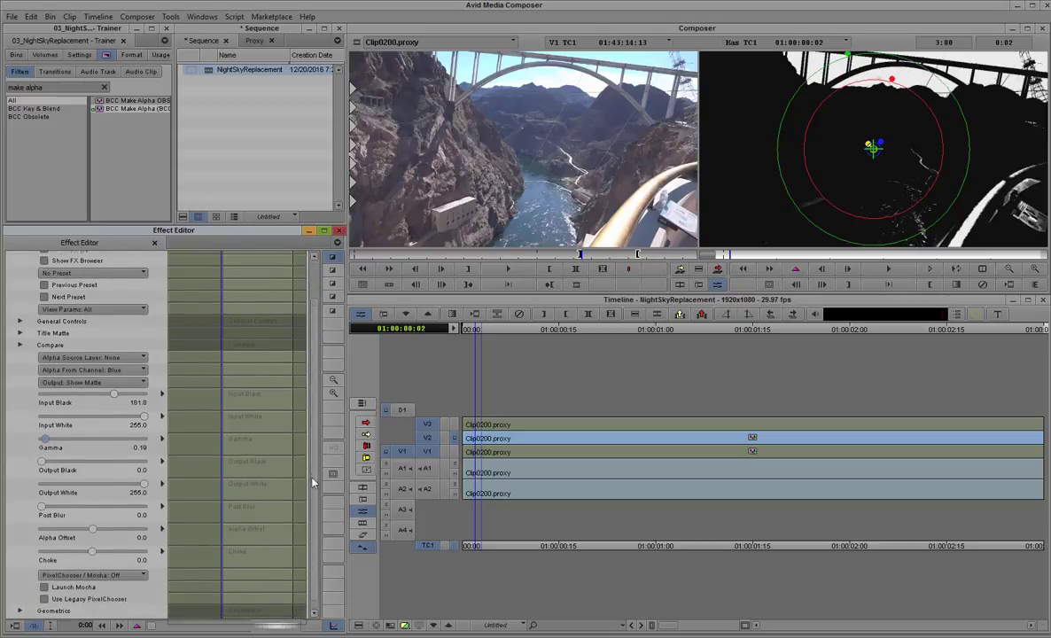
pyautogui.click(121, 564)
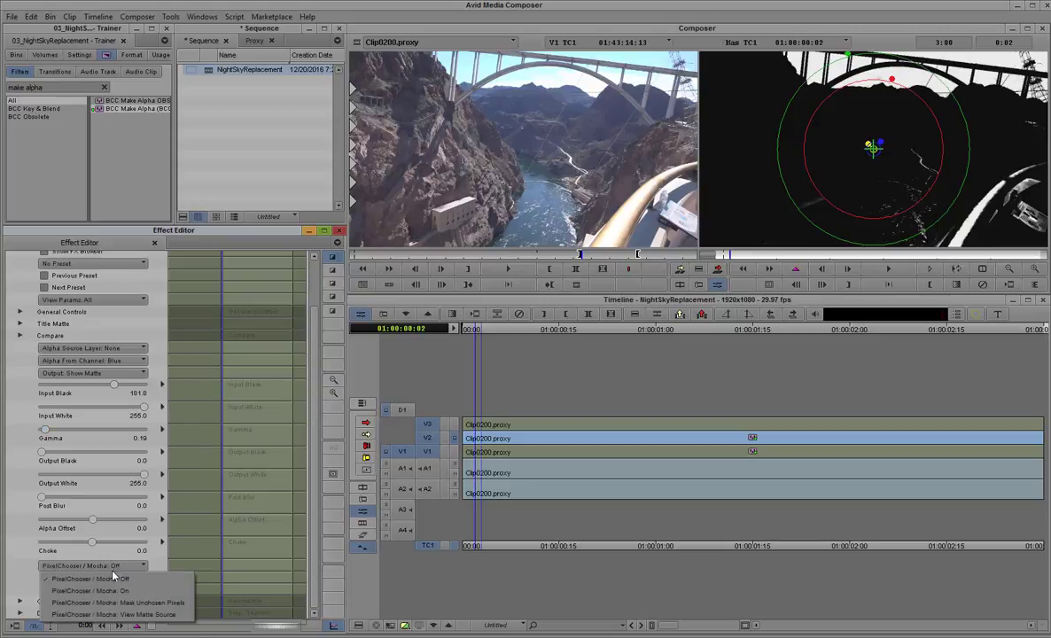
pyautogui.click(114, 590)
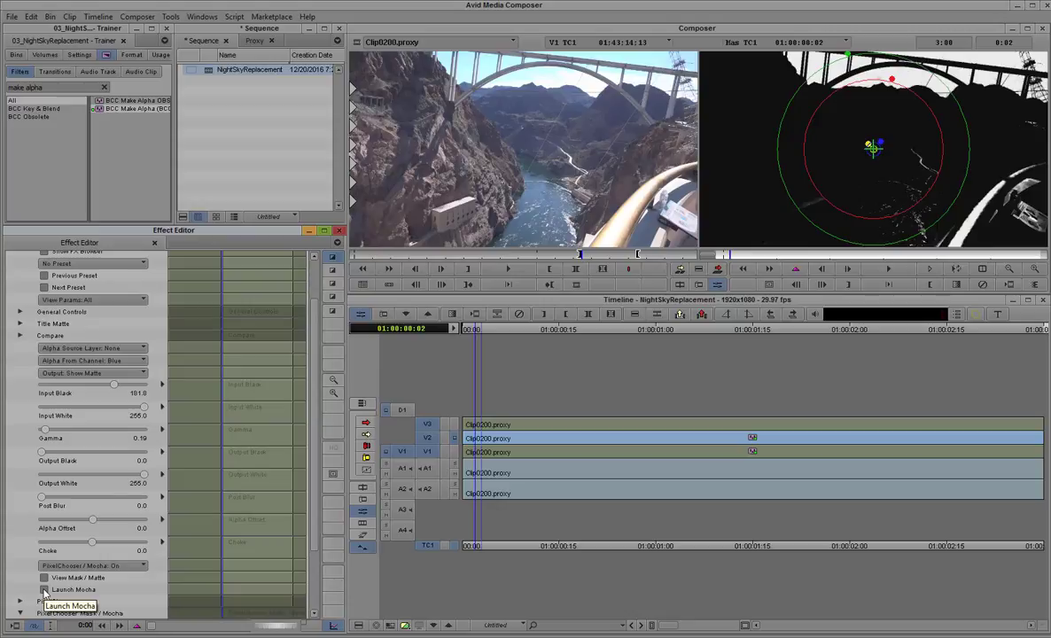
pyautogui.click(44, 590)
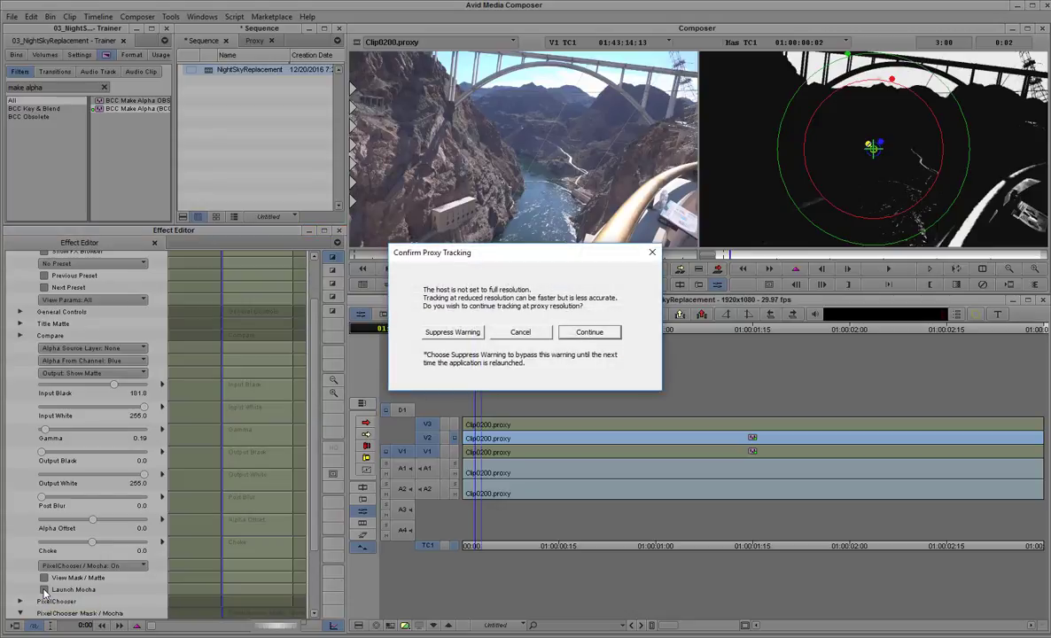
pyautogui.click(520, 332)
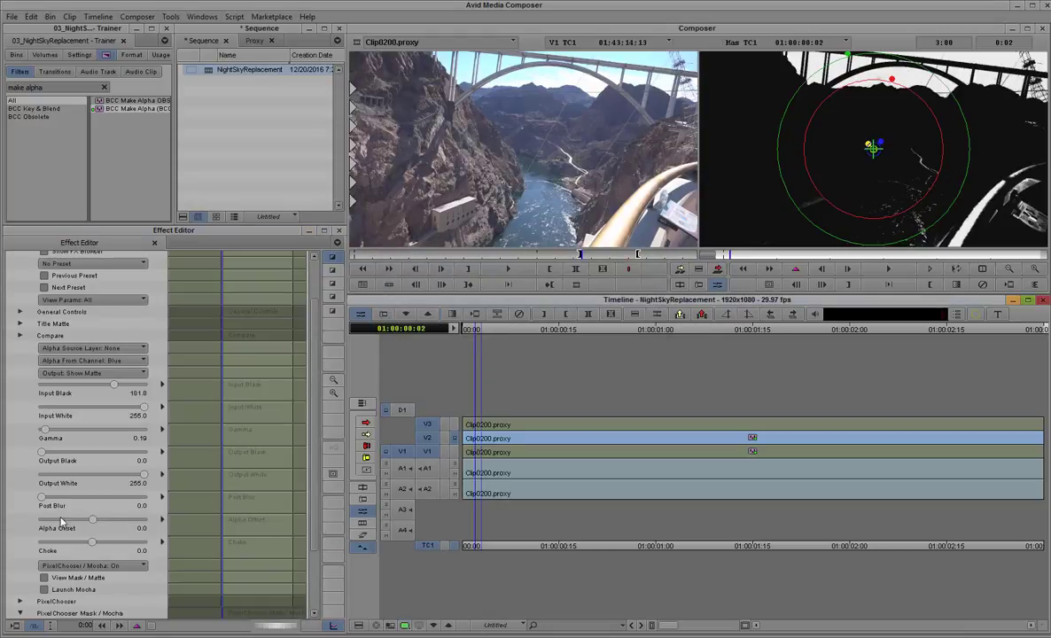
pyautogui.click(45, 590)
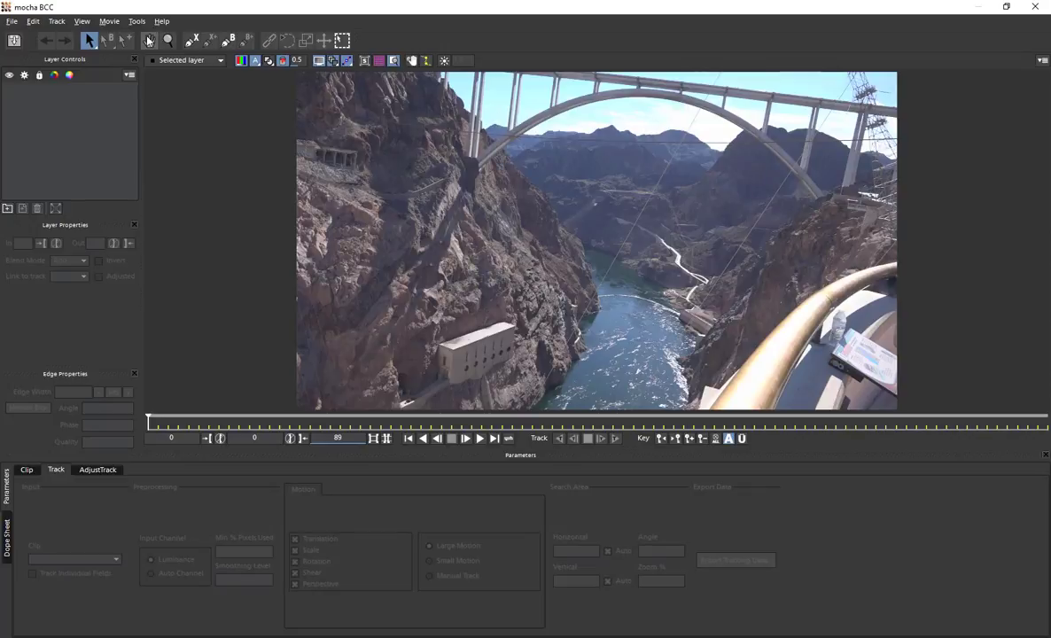
# Step: Draw a closed X-Spline around the sky, following the cliff edge and distant mountain ridge and extending beyond the frame's upper and right edges
pyautogui.click(167, 40)
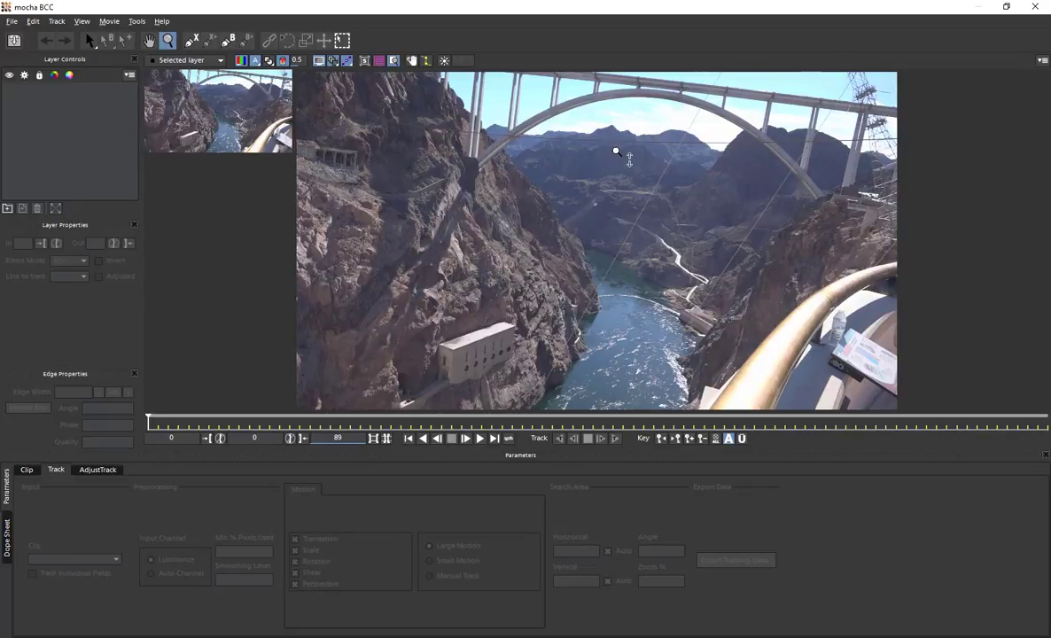
pyautogui.moveTo(617, 152); pyautogui.dragTo(621, 235)
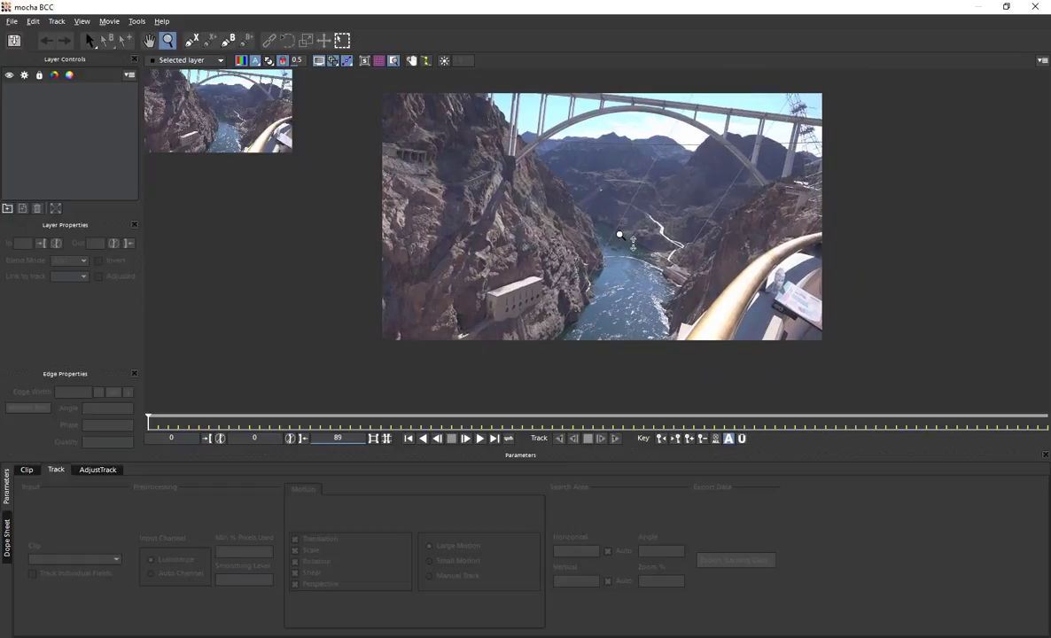
pyautogui.click(149, 40)
pyautogui.moveTo(596, 161); pyautogui.dragTo(594, 205)
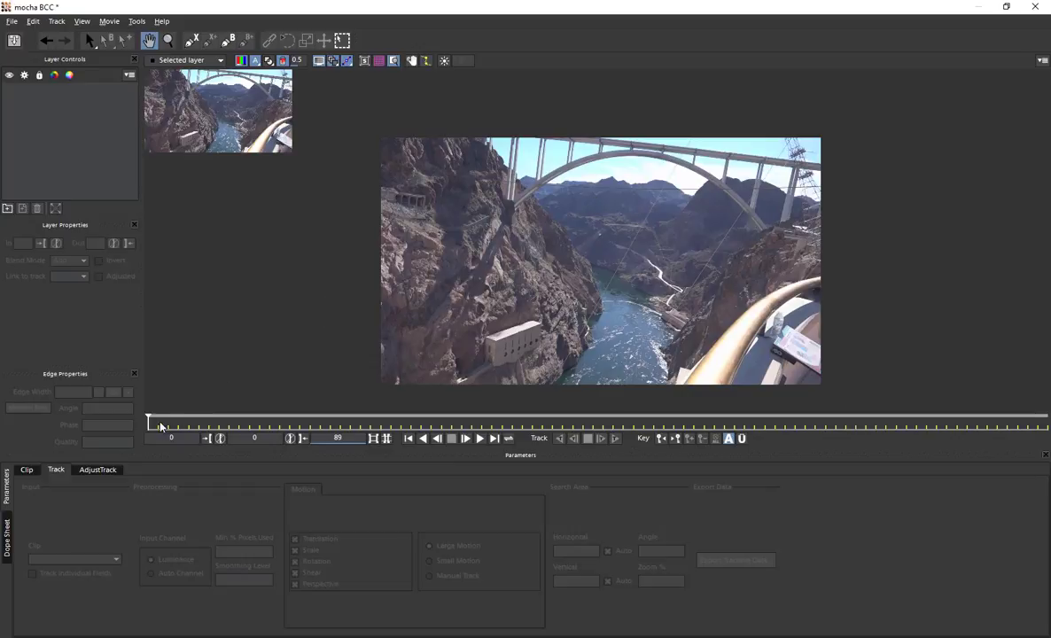
pyautogui.click(189, 39)
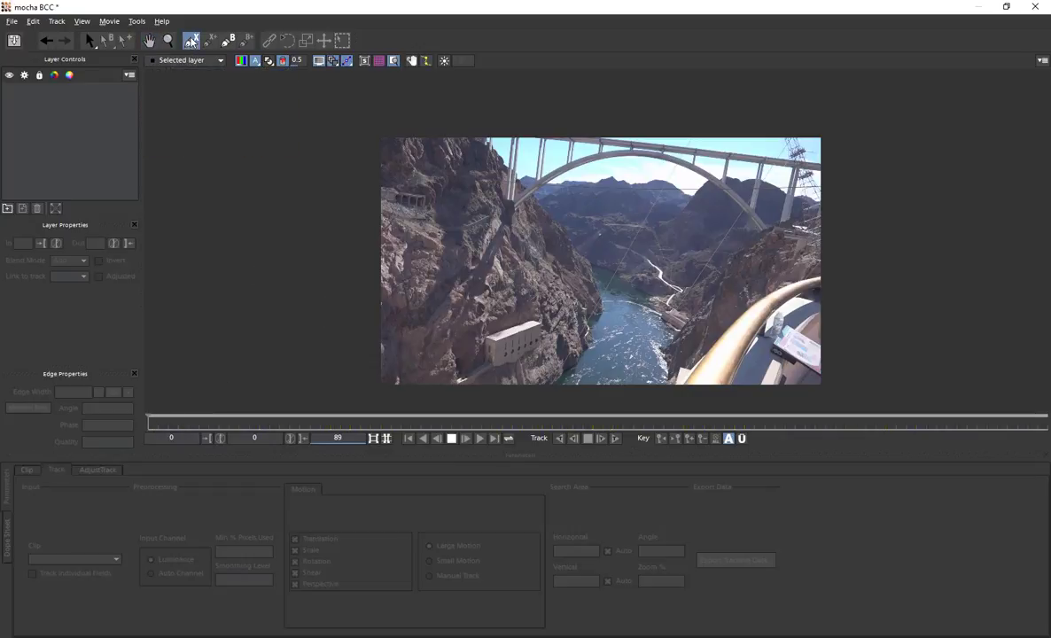
pyautogui.click(478, 126)
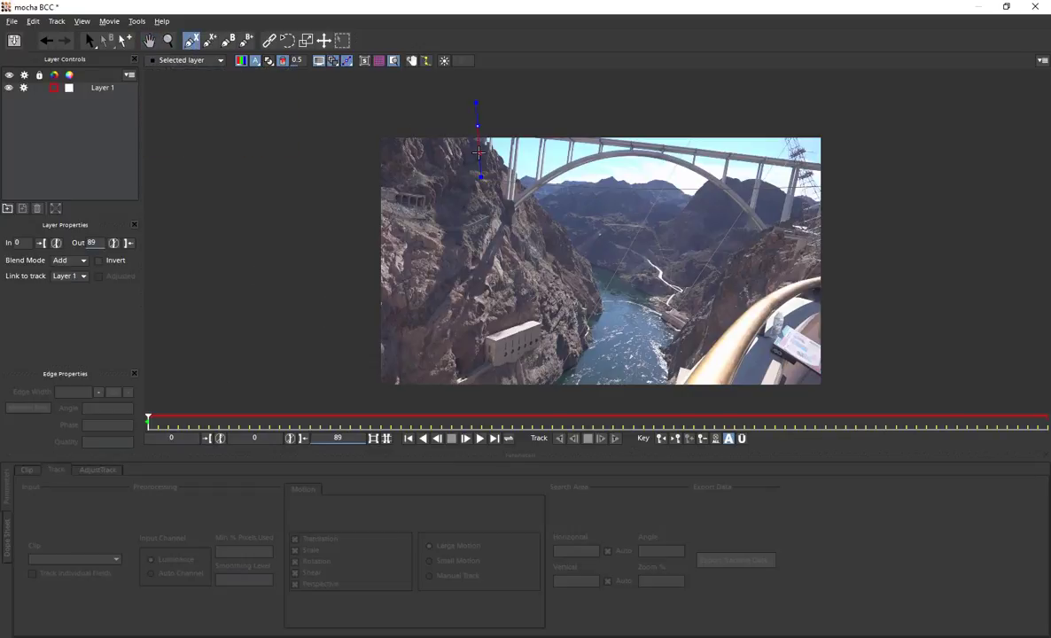
pyautogui.click(479, 153)
pyautogui.click(513, 199)
pyautogui.click(523, 205)
pyautogui.click(554, 194)
pyautogui.click(600, 188)
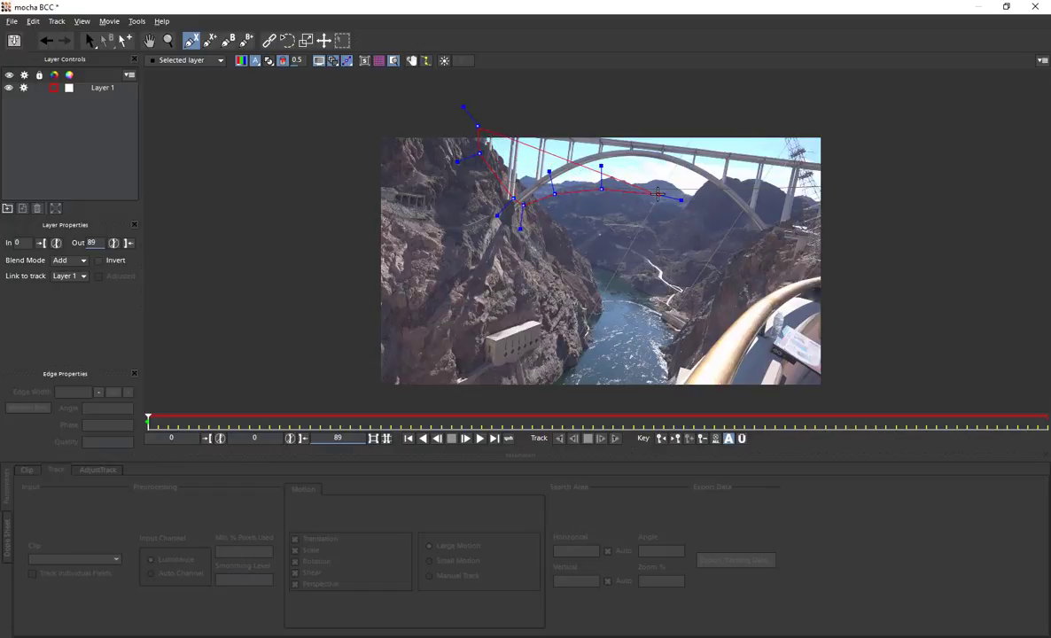
pyautogui.click(661, 191)
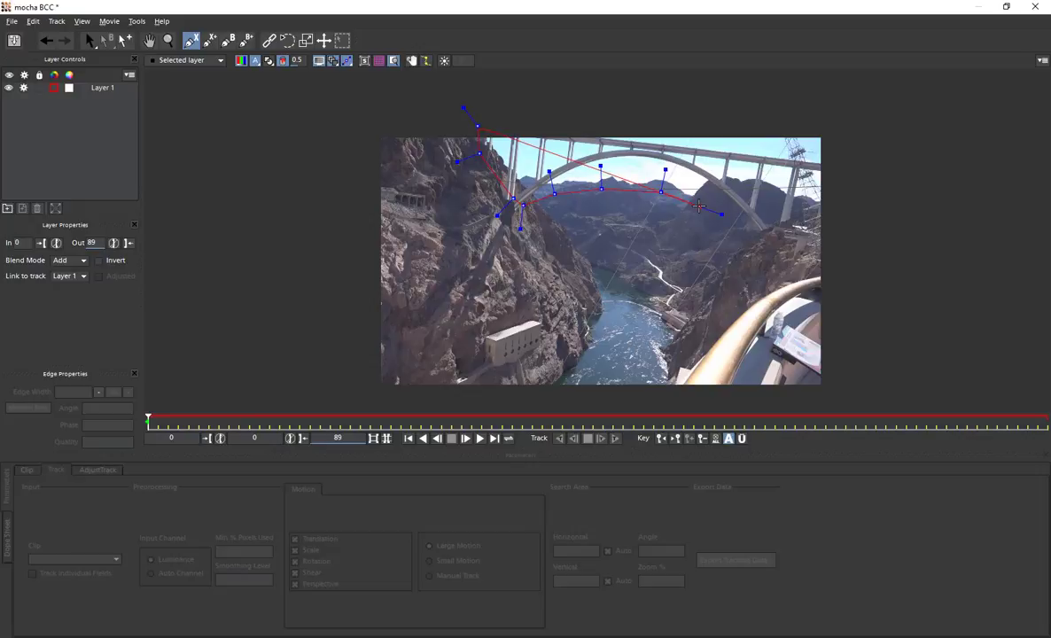
pyautogui.click(699, 207)
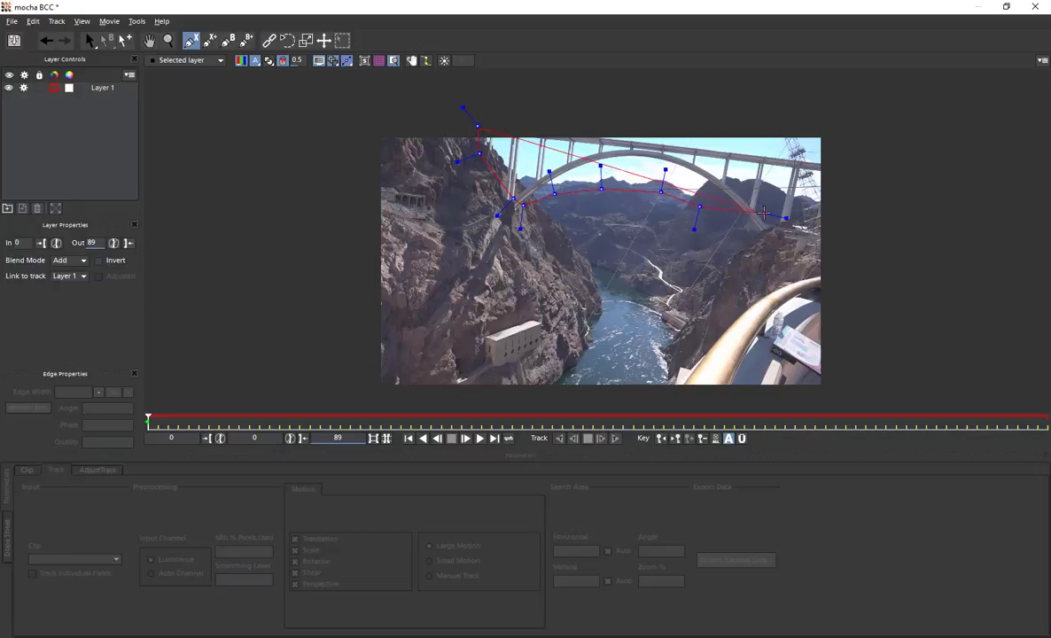
pyautogui.click(834, 214)
pyautogui.rightClick(834, 119)
# Step: Select all points in the sky spline, sharpen them into straight corners, and track the layer forward through the whole clip
pyautogui.moveTo(859, 142)
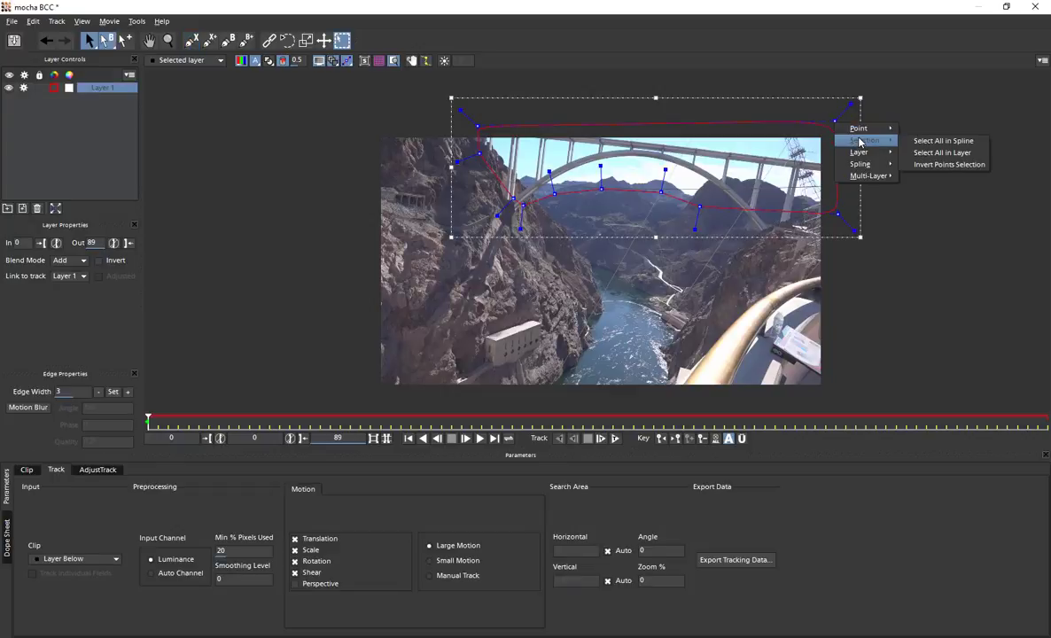
pyautogui.click(931, 143)
pyautogui.moveTo(851, 105)
pyautogui.mouseDown()
pyautogui.moveTo(878, 99)
pyautogui.moveTo(858, 101)
pyautogui.mouseUp()
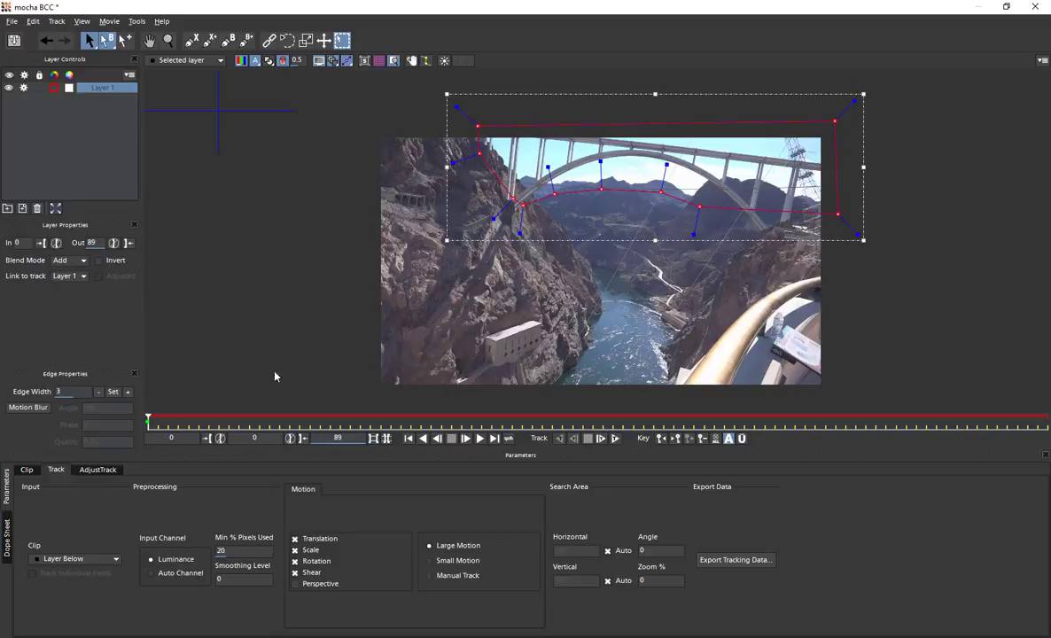
pyautogui.click(615, 439)
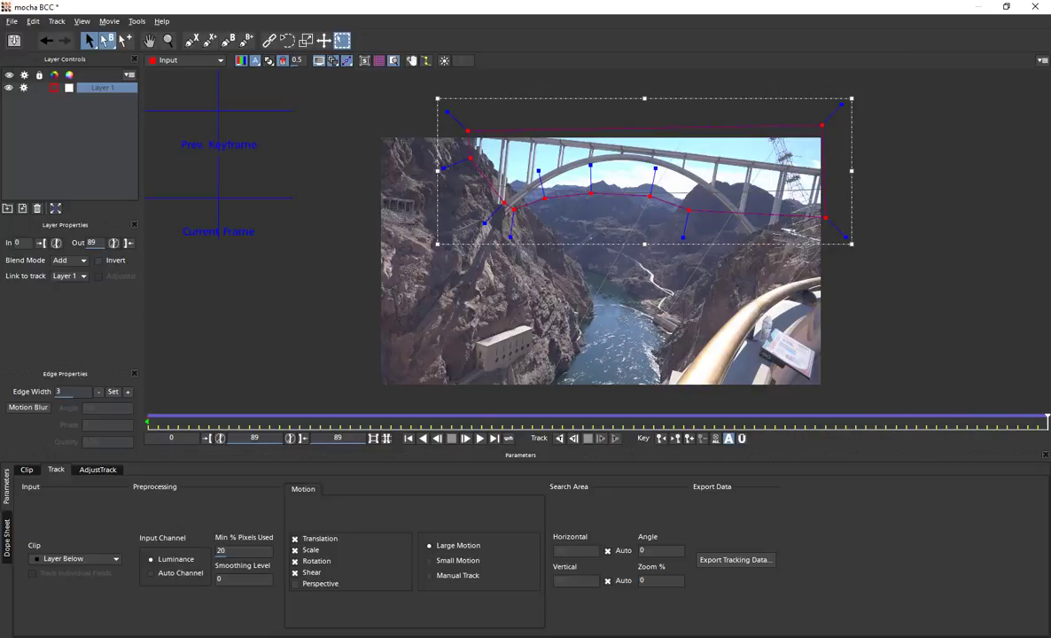
pyautogui.click(436, 438)
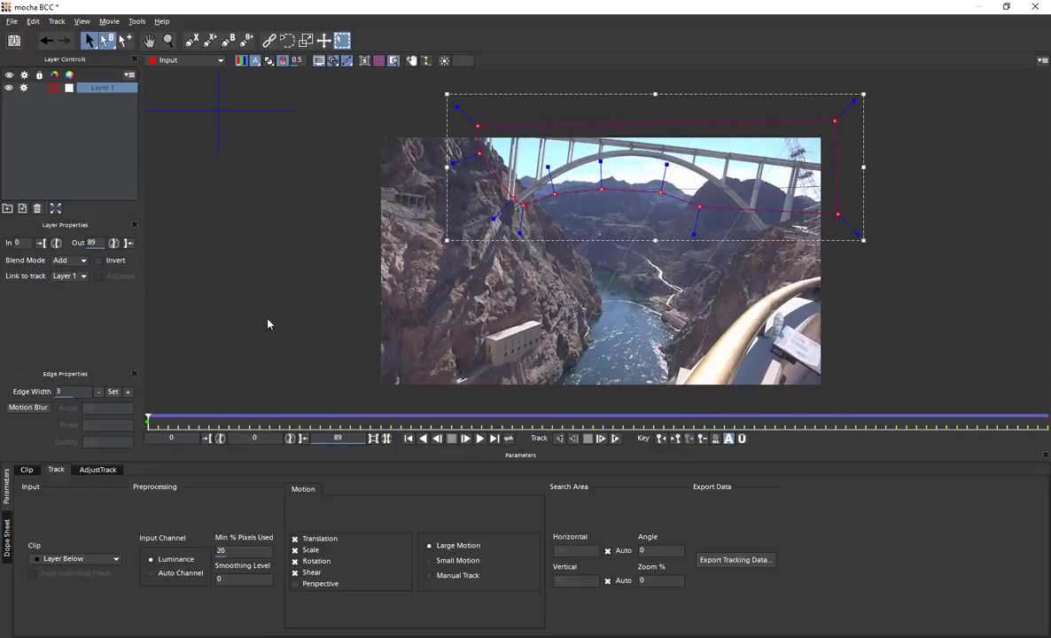
# Step: Export the tracking data as Boris FX BCC Center Point, overwriting track_data_from_bcc_for_sky_replacement.txt, and close Mocha with the project saved
pyautogui.click(736, 560)
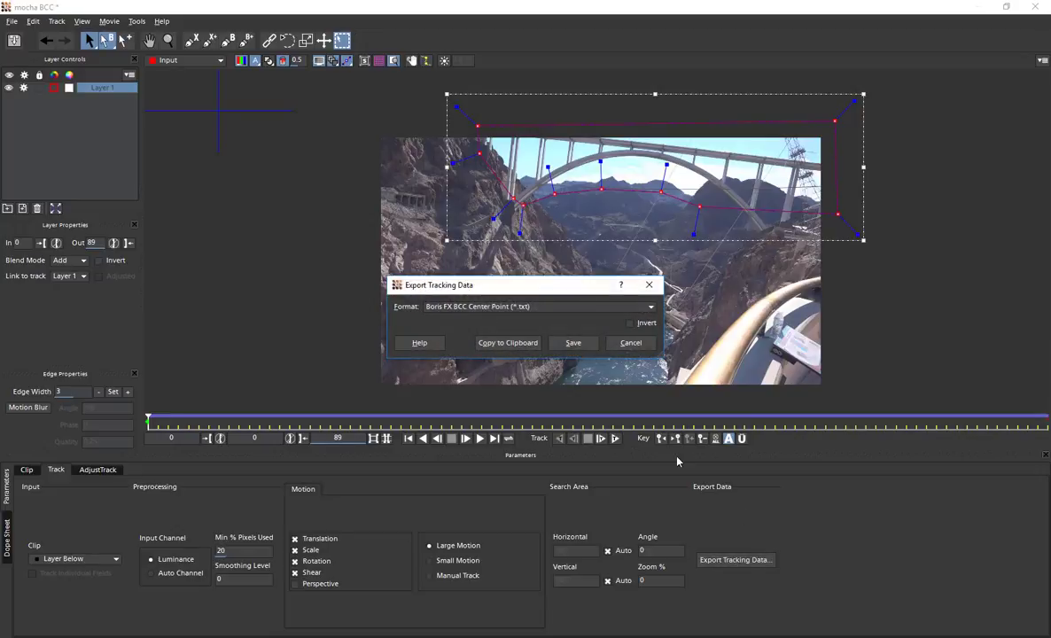
pyautogui.click(573, 344)
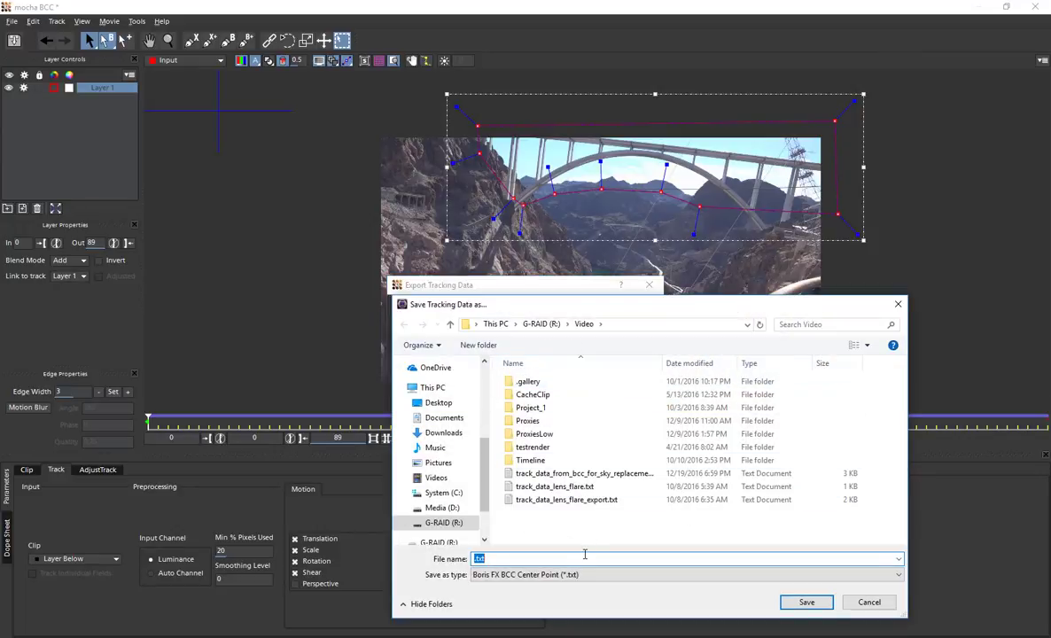
pyautogui.click(549, 474)
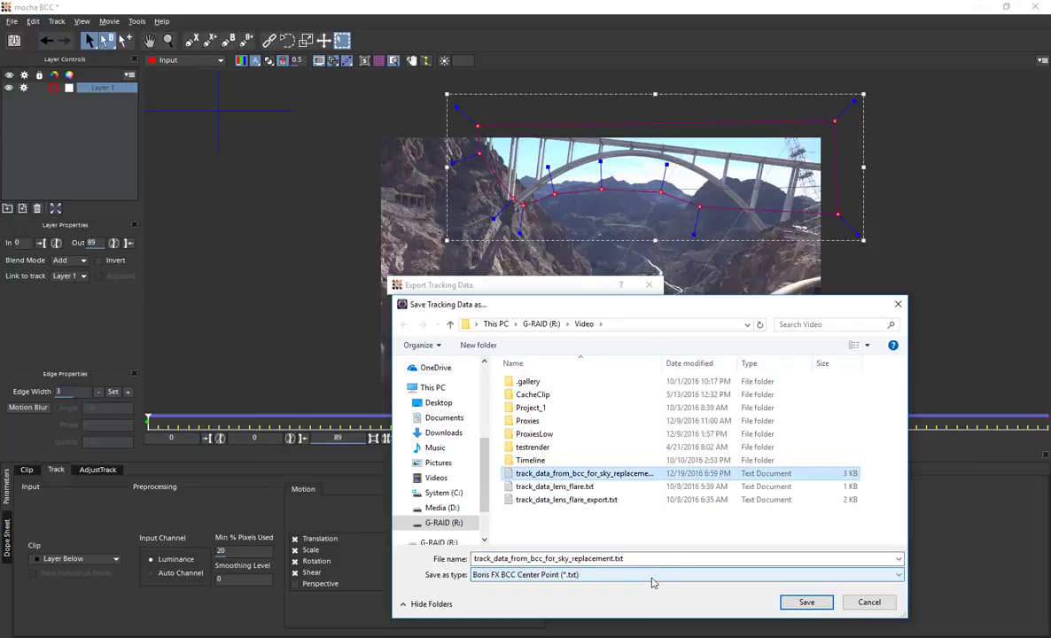
pyautogui.click(807, 604)
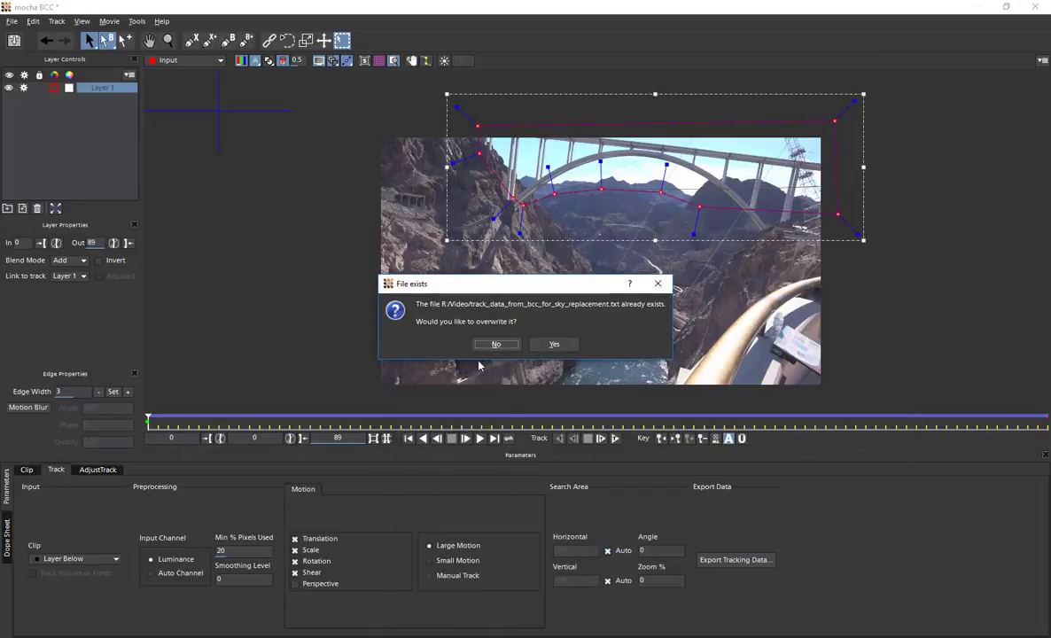
pyautogui.click(553, 344)
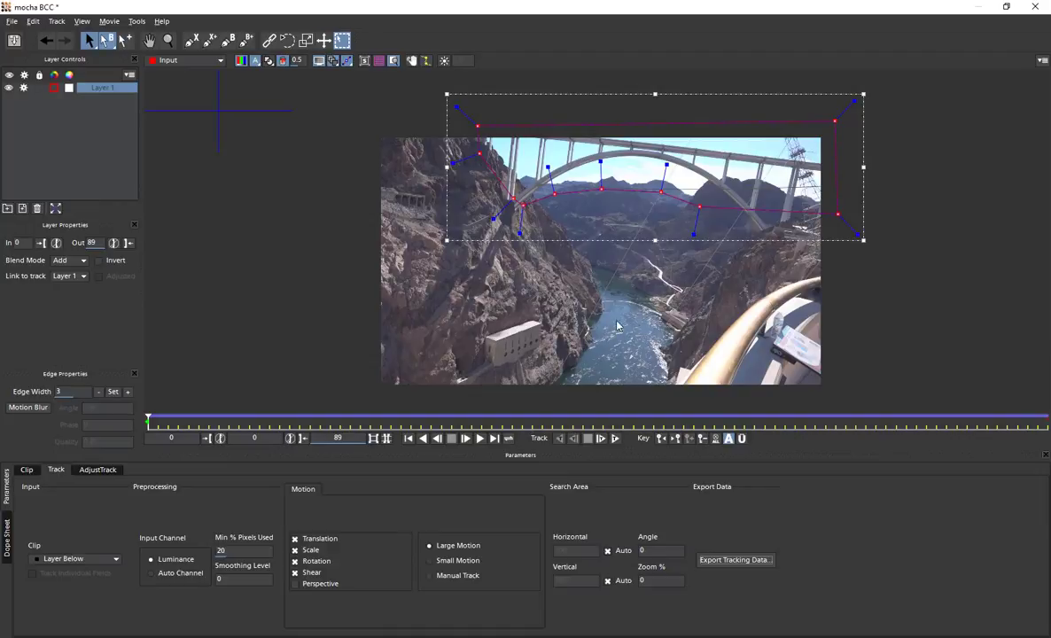
pyautogui.click(1035, 7)
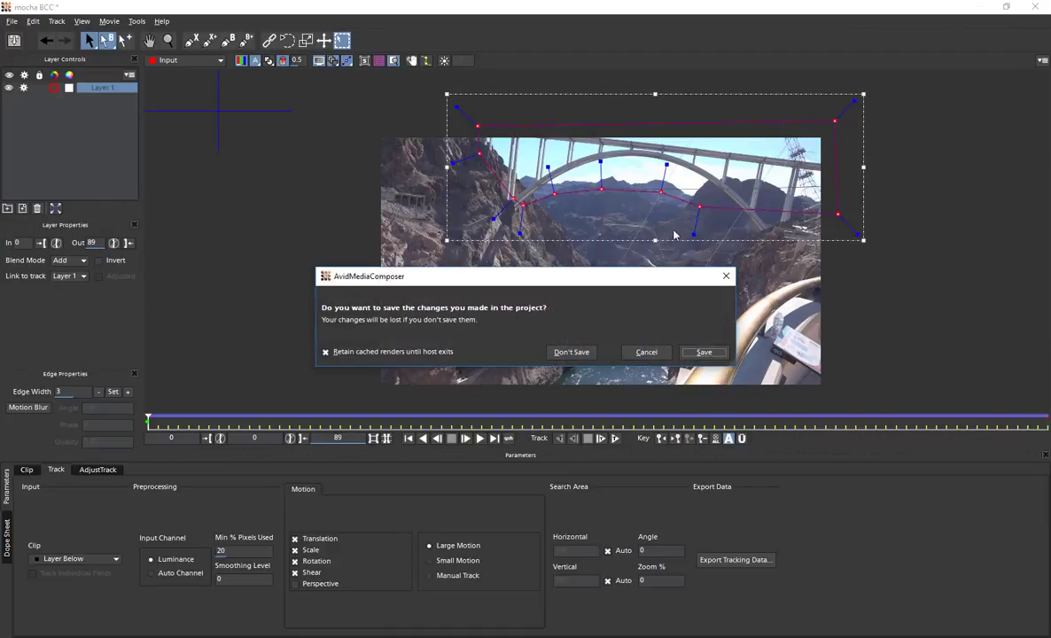
pyautogui.click(704, 352)
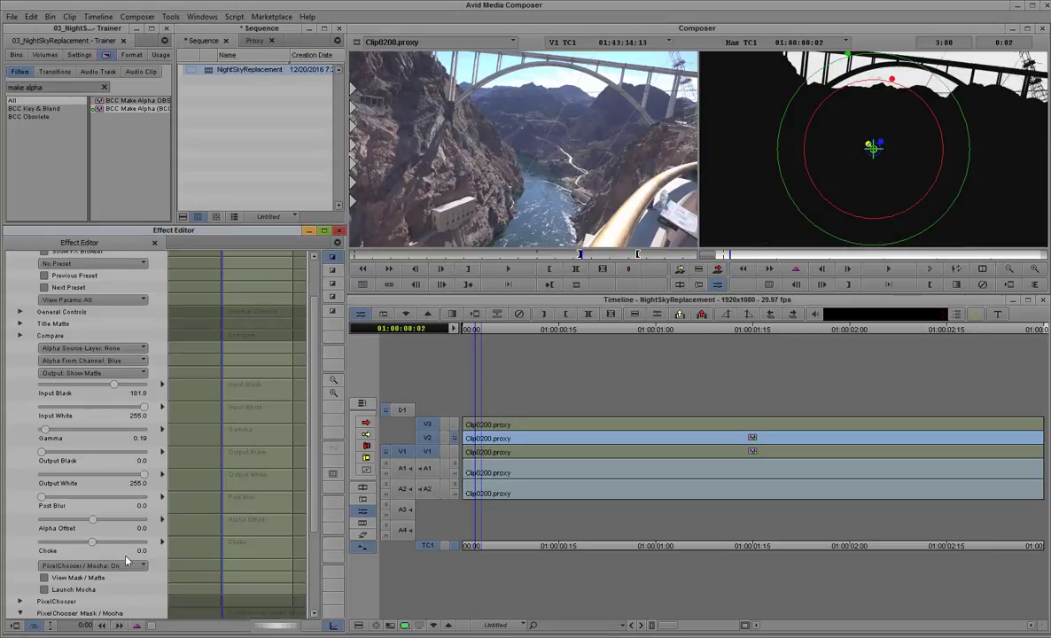
# Step: Compare the matte without the mask by setting the PixelChooser mask shape to Off and back to Shape - Mocha Spline
pyautogui.moveTo(315, 512); pyautogui.dragTo(316, 604)
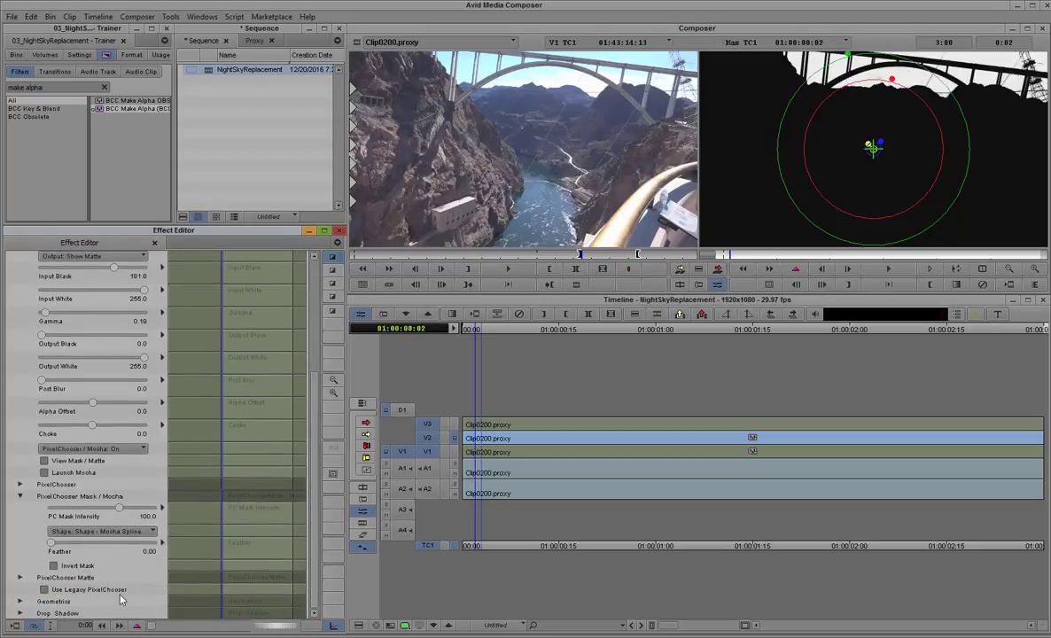
pyautogui.click(132, 534)
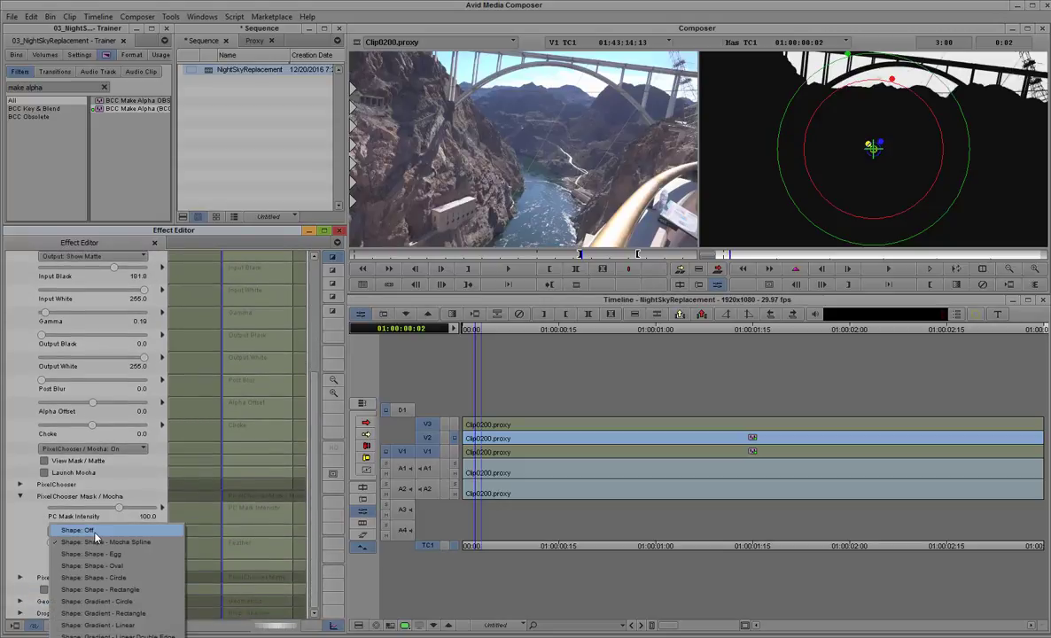
pyautogui.click(92, 530)
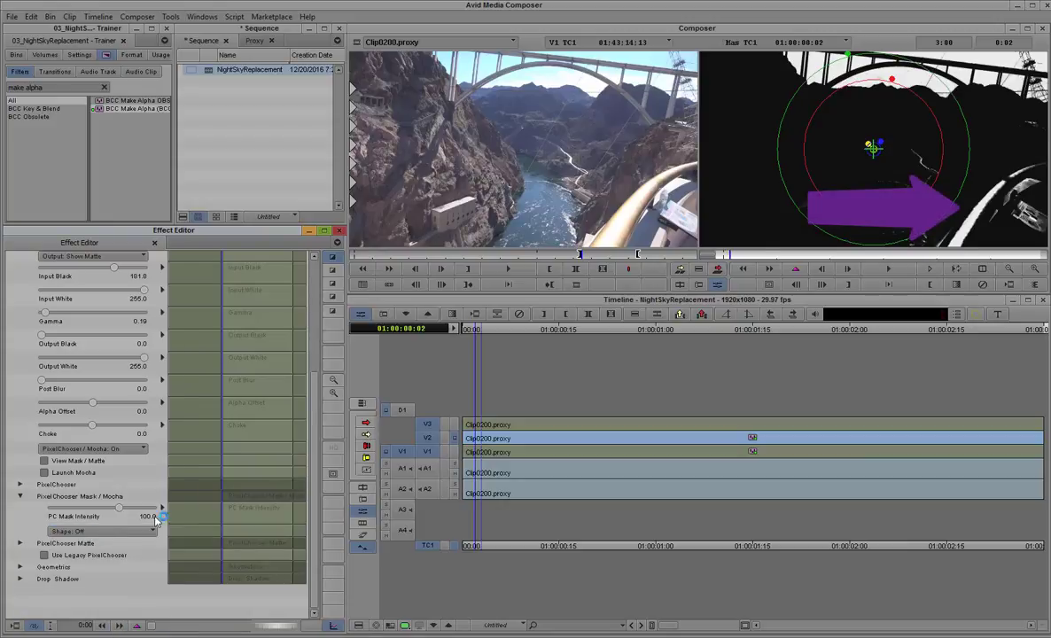
pyautogui.click(111, 532)
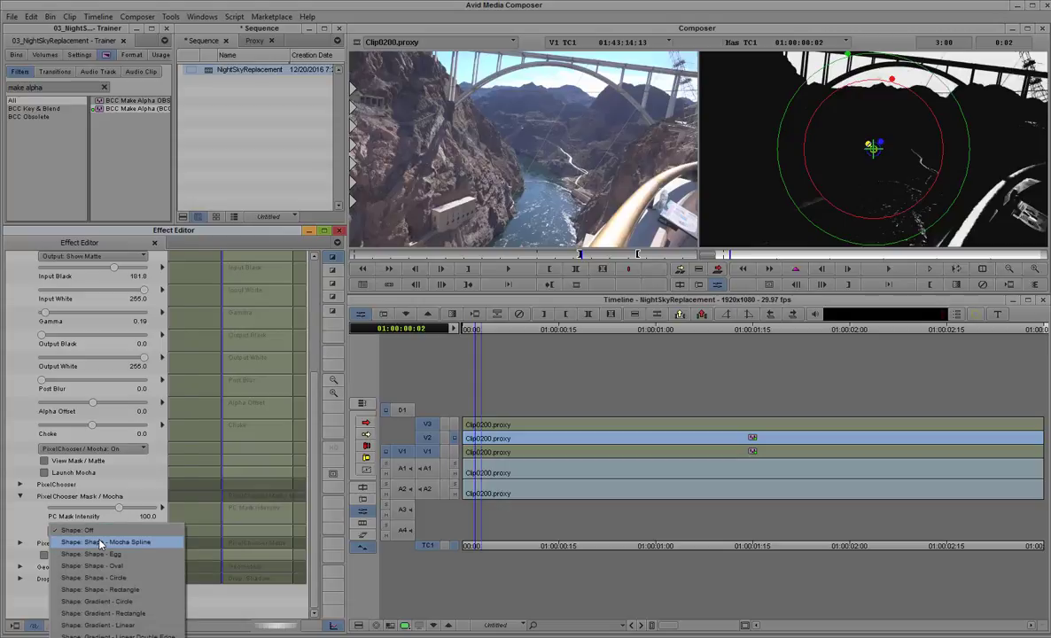
pyautogui.click(100, 543)
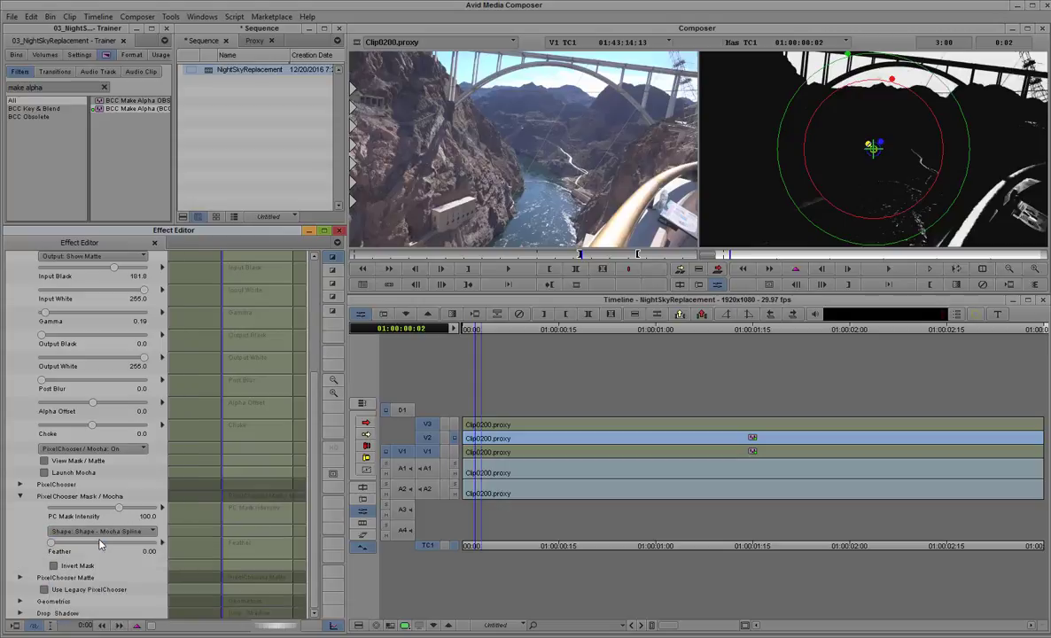
pyautogui.click(20, 497)
pyautogui.moveTo(311, 443); pyautogui.dragTo(321, 310)
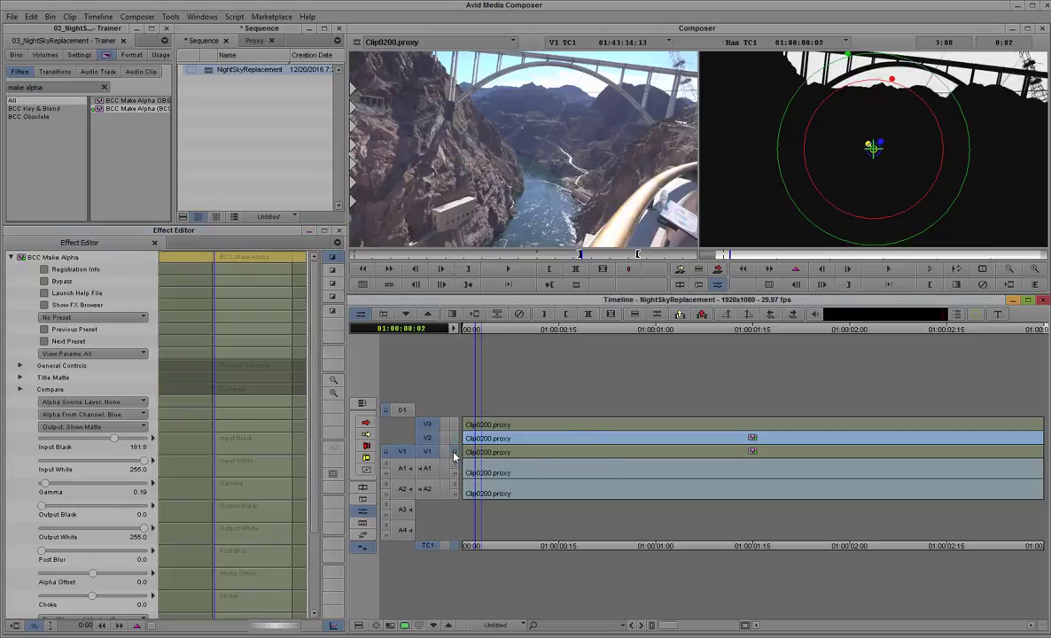
# Step: Find the BCC Match Move filter and add it on top of the night sky effect on the V1 clip
pyautogui.click(496, 453)
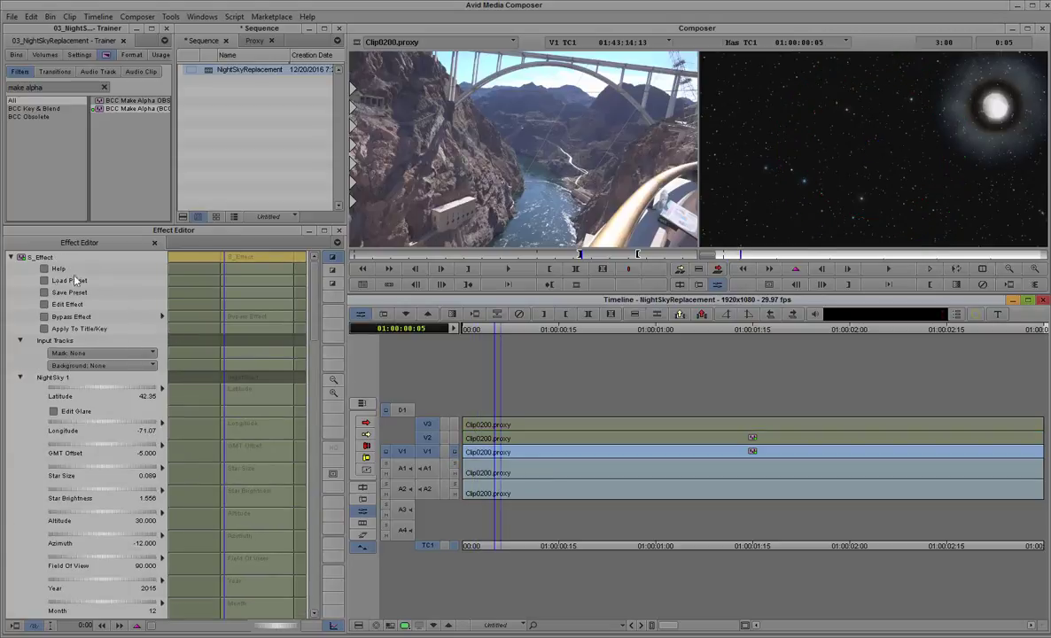
pyautogui.click(73, 85)
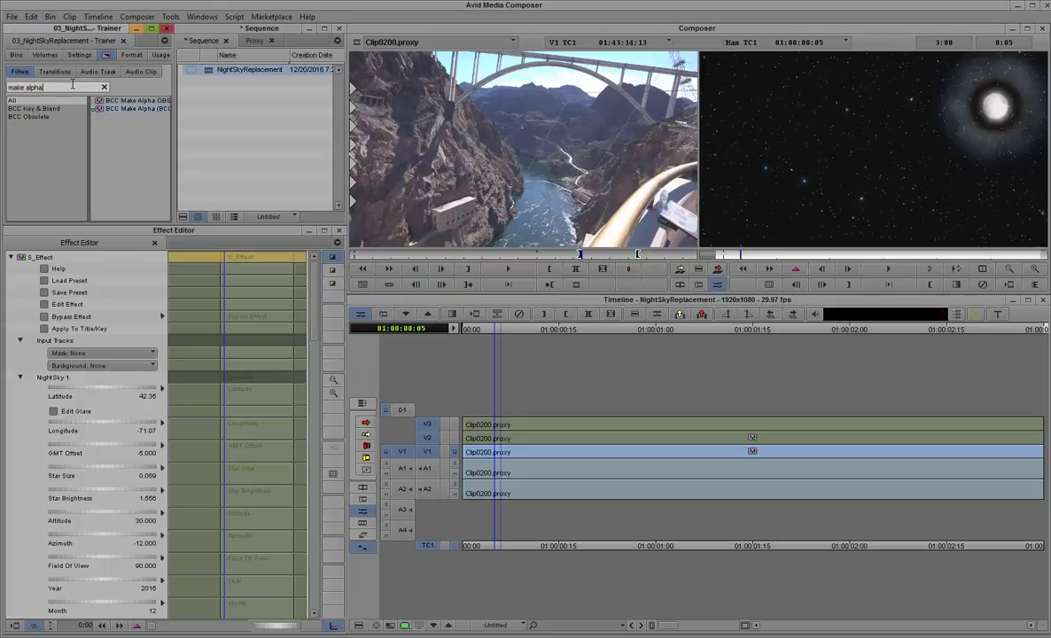
pyautogui.click(104, 87)
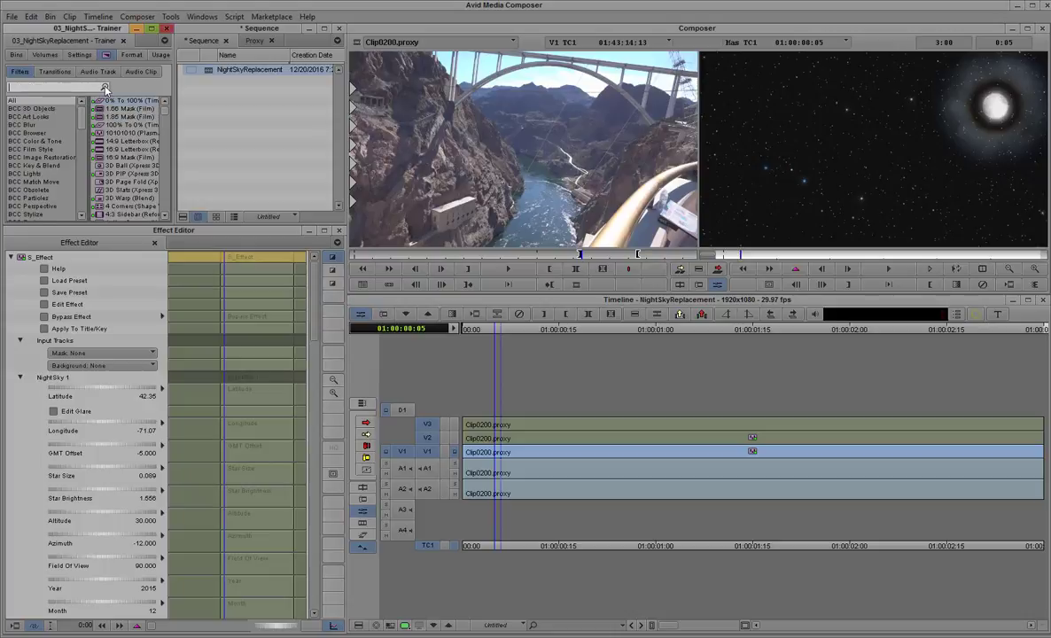
pyautogui.write('match move')
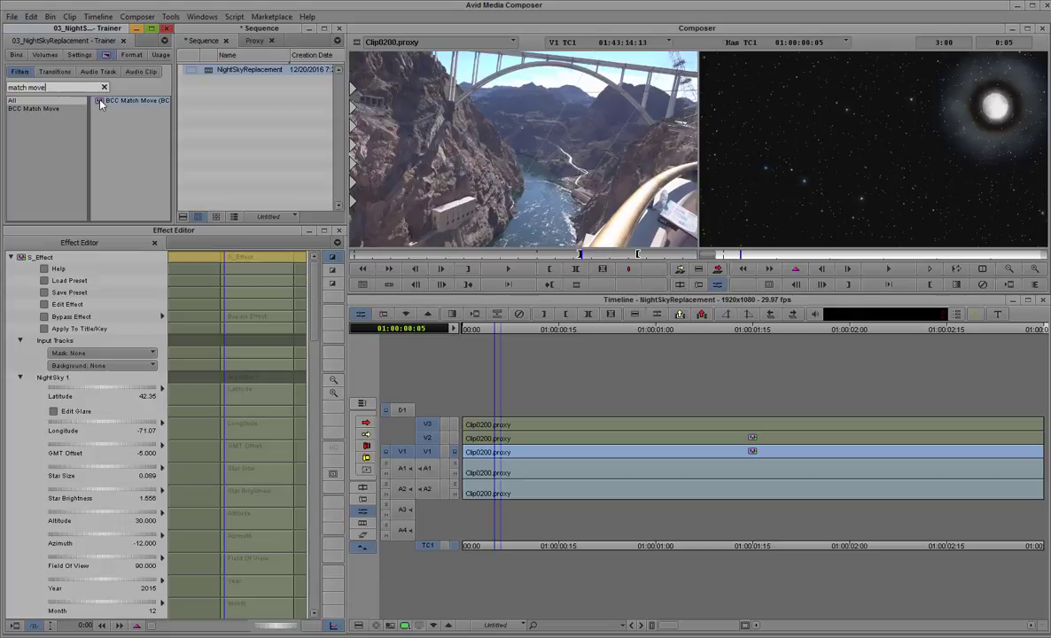
pyautogui.moveTo(100, 104); pyautogui.dragTo(512, 454)
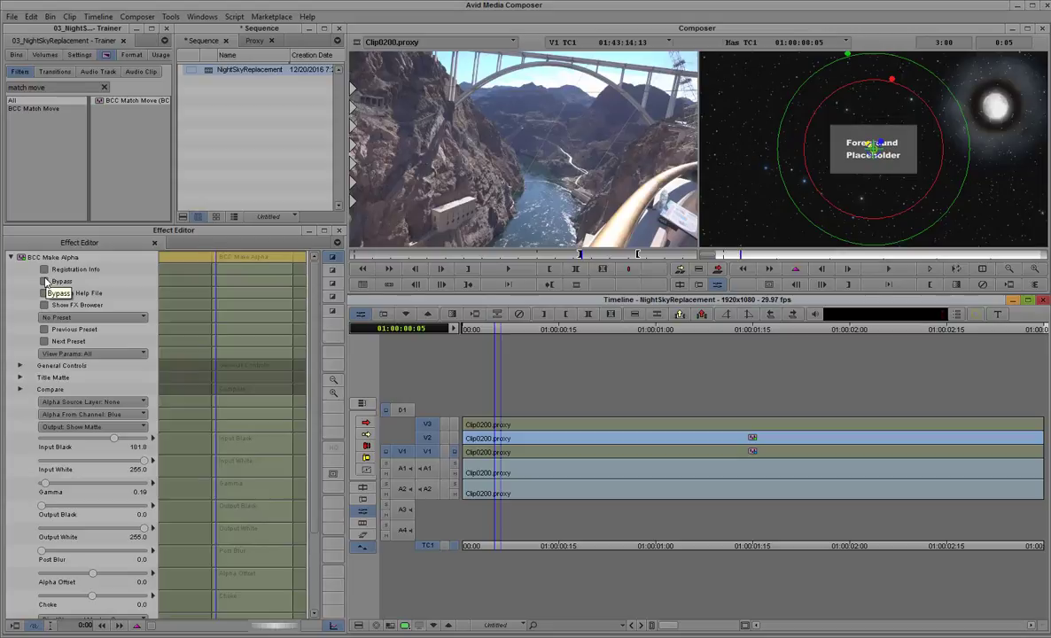
pyautogui.click(517, 452)
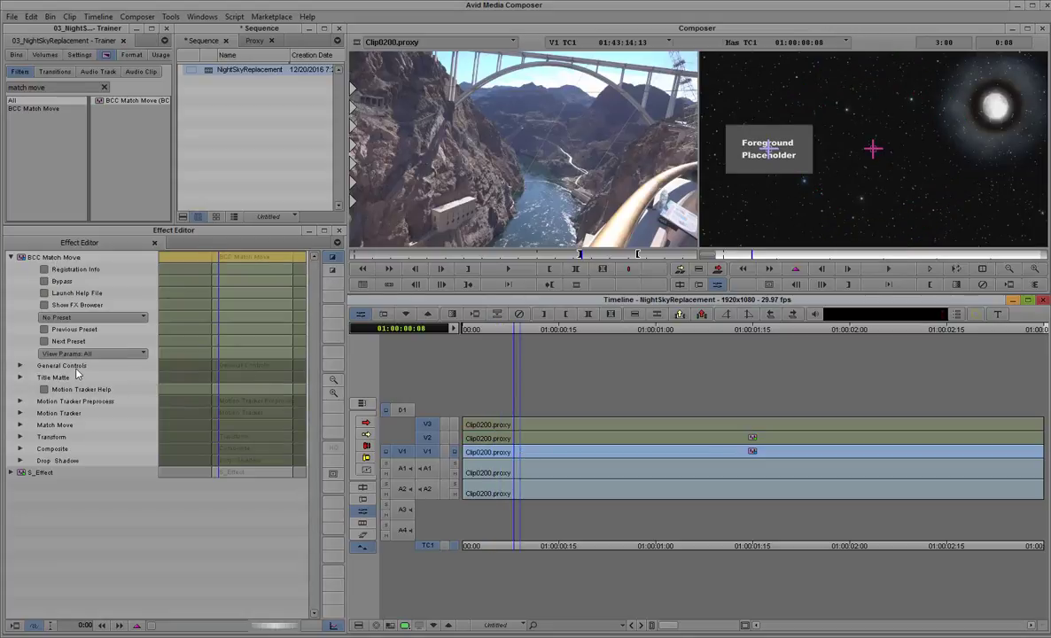
# Step: Import track_data_from_bcc_for_sky_replacement.txt from the G-RAID Video folder into the BCC Match Move motion tracker
pyautogui.click(19, 413)
pyautogui.click(142, 425)
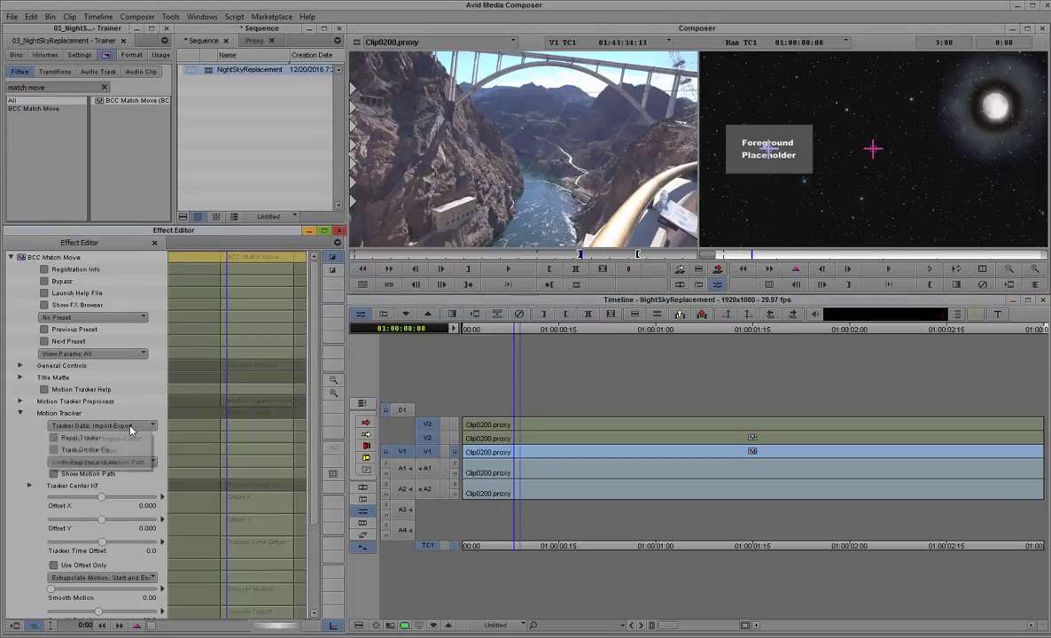
pyautogui.click(88, 432)
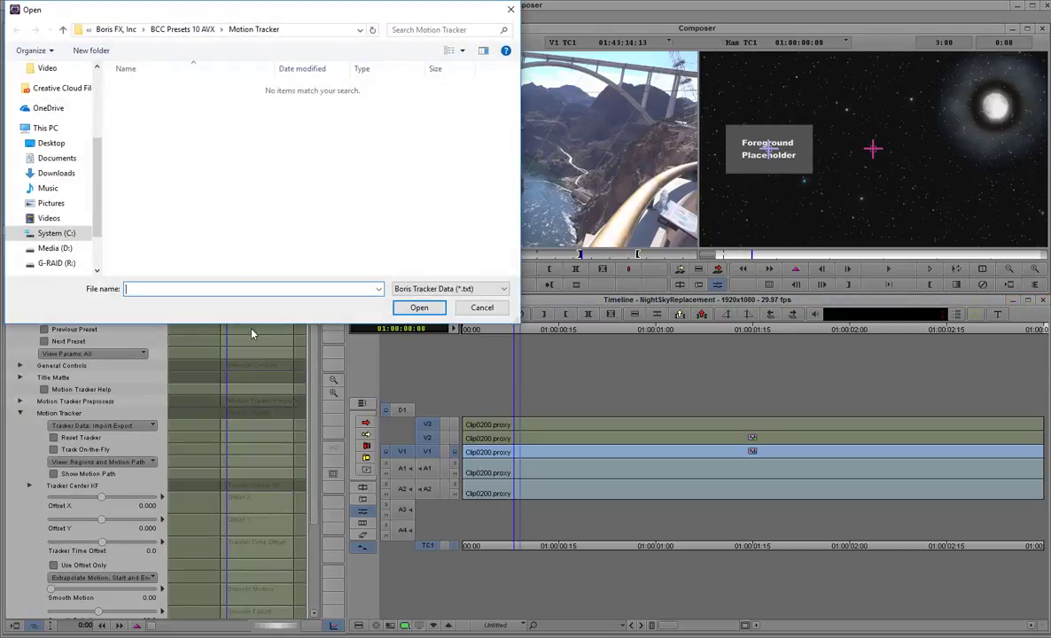
pyautogui.click(56, 263)
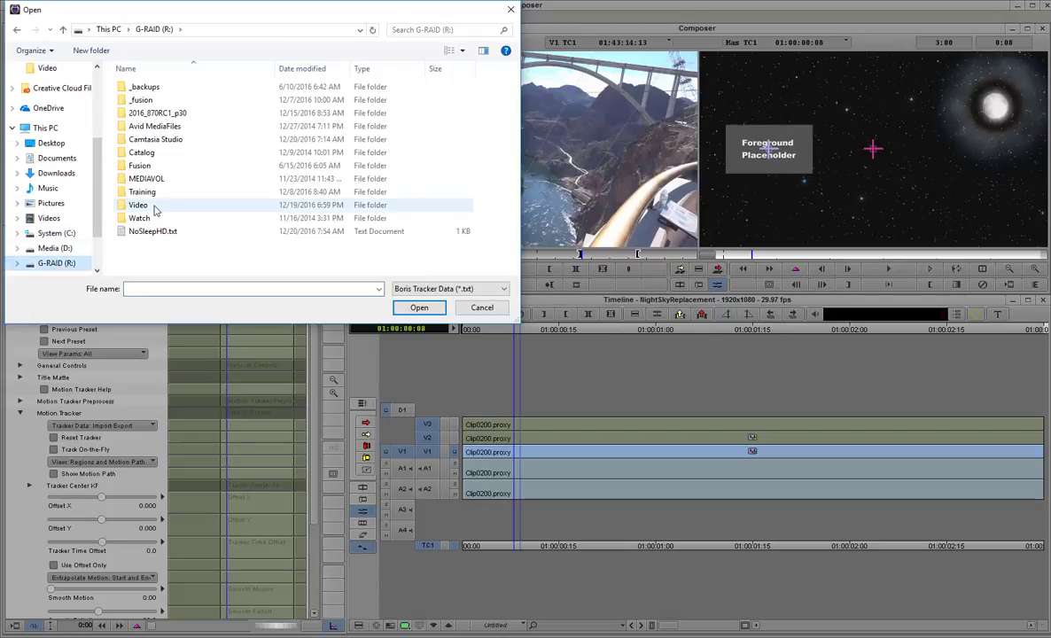
pyautogui.doubleClick(144, 192)
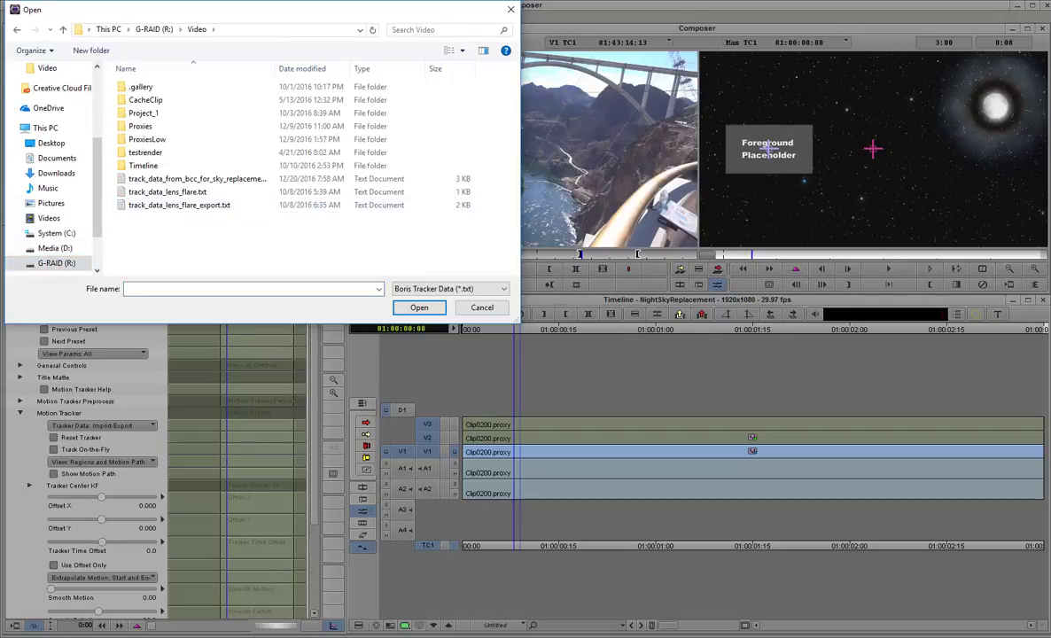
pyautogui.click(223, 179)
pyautogui.click(426, 310)
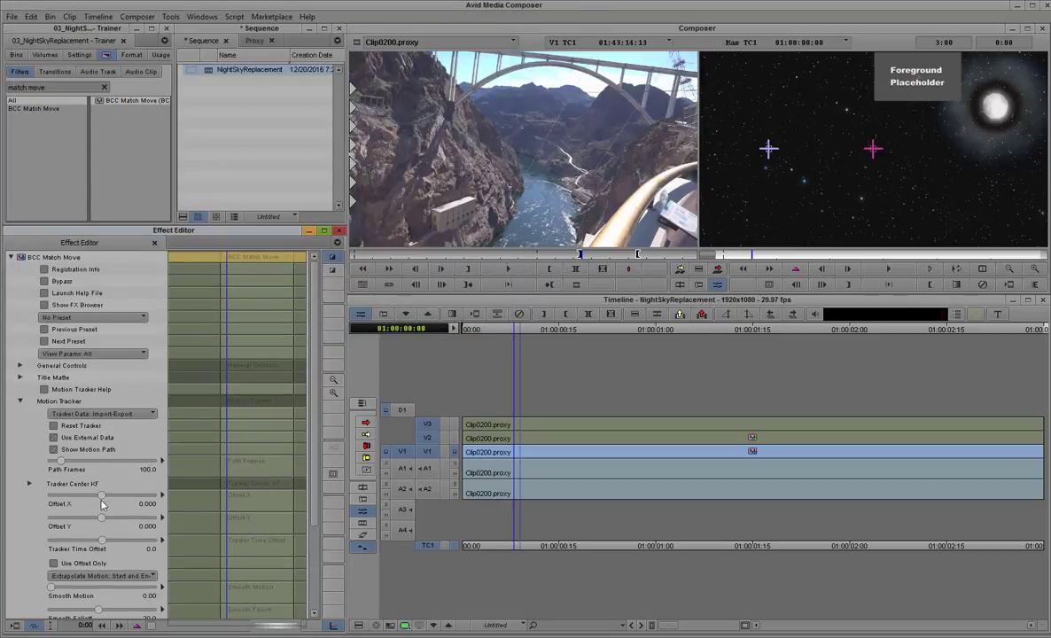
# Step: Centre the foreground placeholder on the frame by setting the tracker's Offset X to -0.131 and Offset Y to 0.358
pyautogui.moveTo(102, 498); pyautogui.dragTo(120, 521)
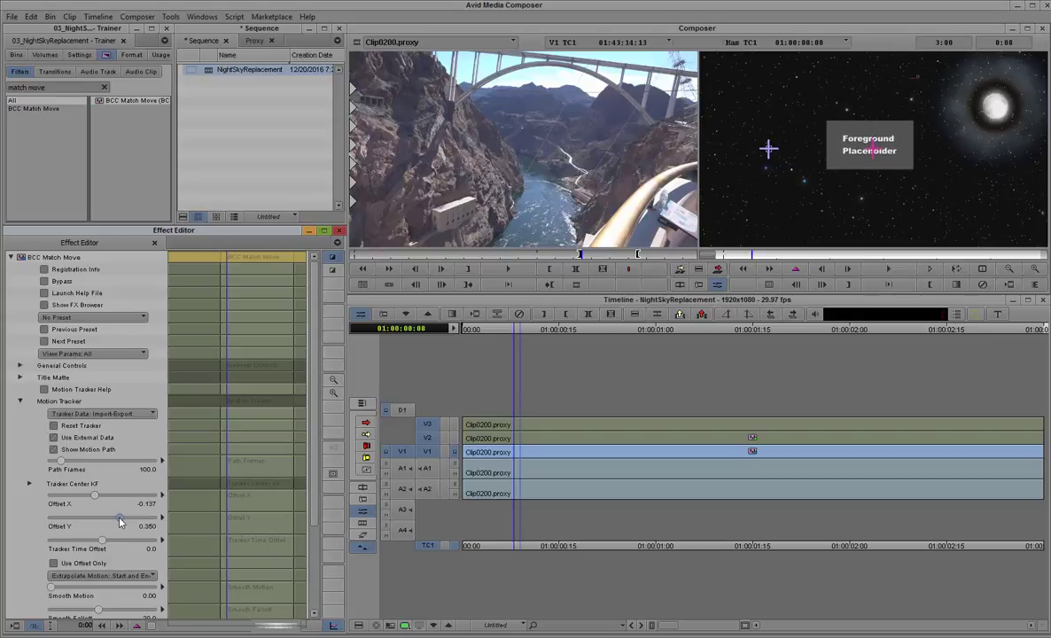
pyautogui.press('Right')
pyautogui.press('Right')
pyautogui.press('Right')
pyautogui.press('Right')
pyautogui.press('Right')
pyautogui.press('Right')
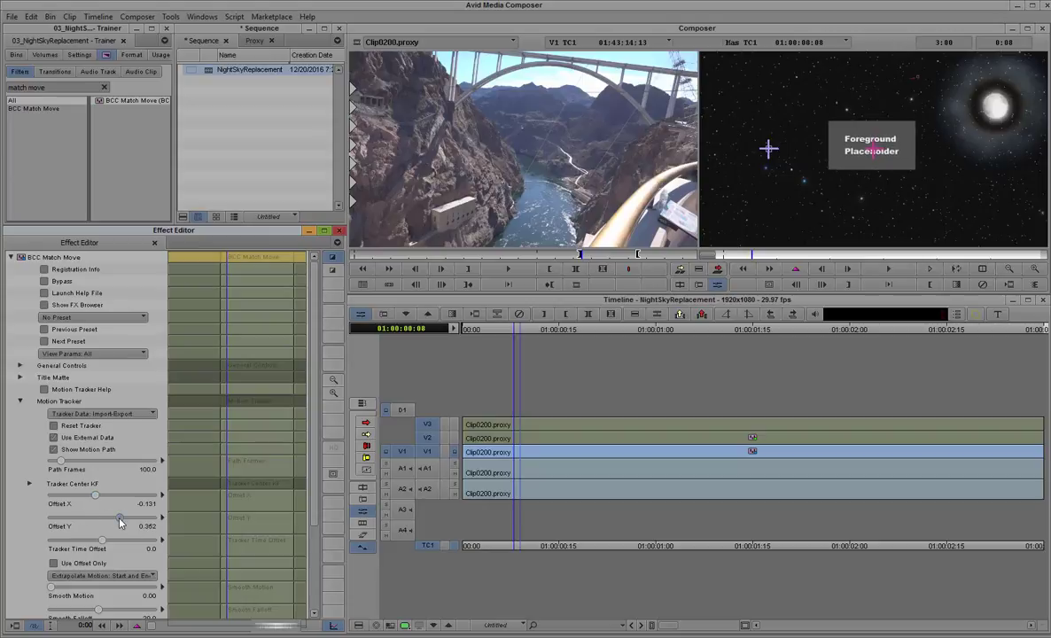
pyautogui.press('Right')
pyautogui.press('Right')
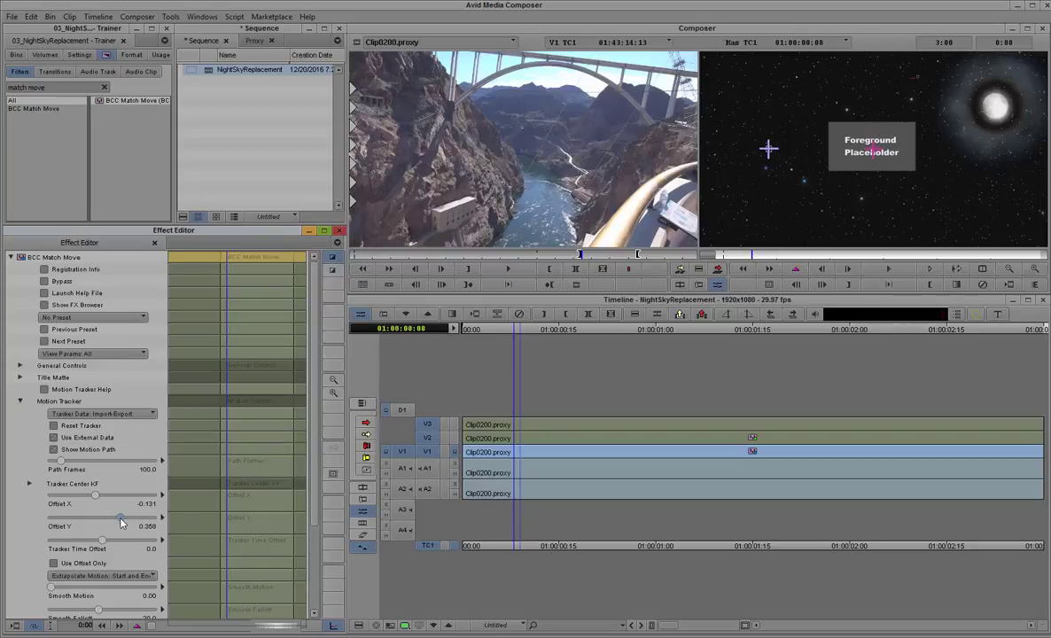
# Step: Hide the tracker's motion path and collapse the Motion Tracker parameters
pyautogui.scroll(-5, 292, 432)
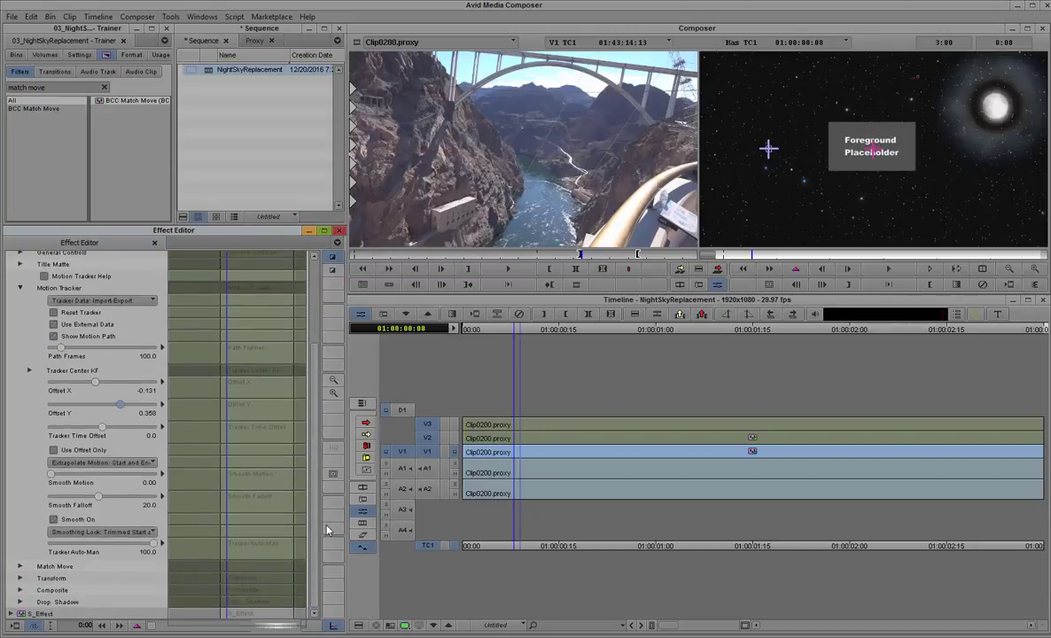
pyautogui.click(53, 335)
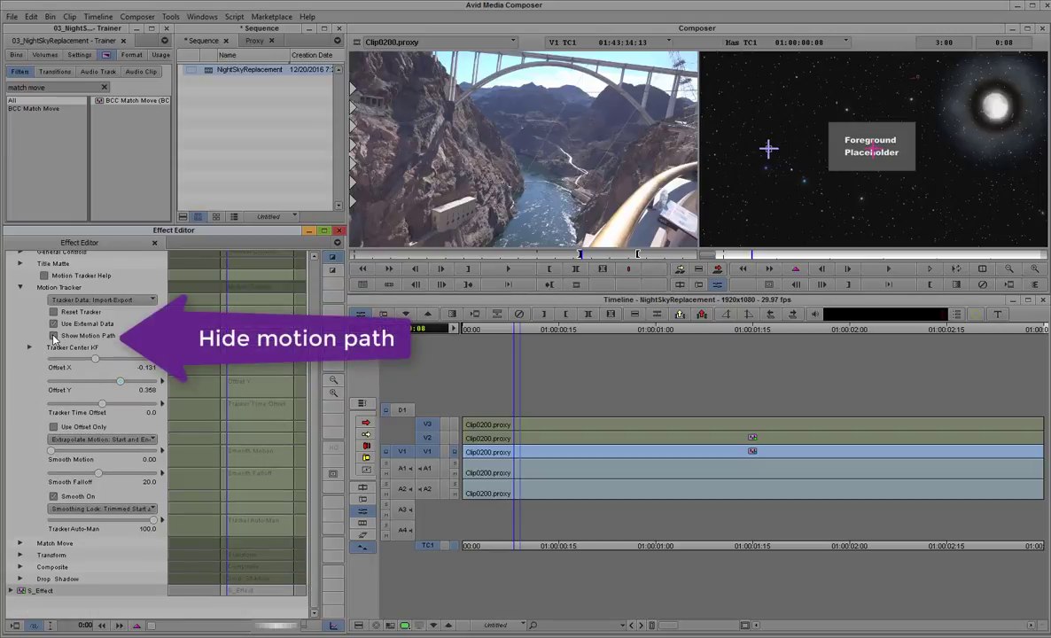
pyautogui.click(20, 288)
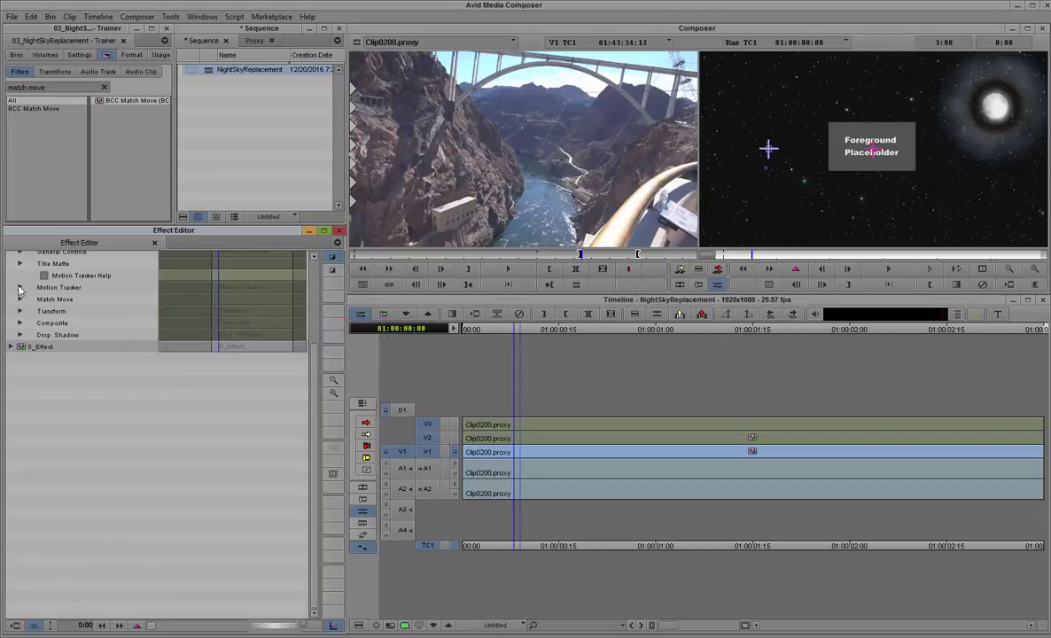
# Step: Set the Match Move foreground to Filter Layer and scrub through the clip to check the night sky's movement
pyautogui.click(21, 299)
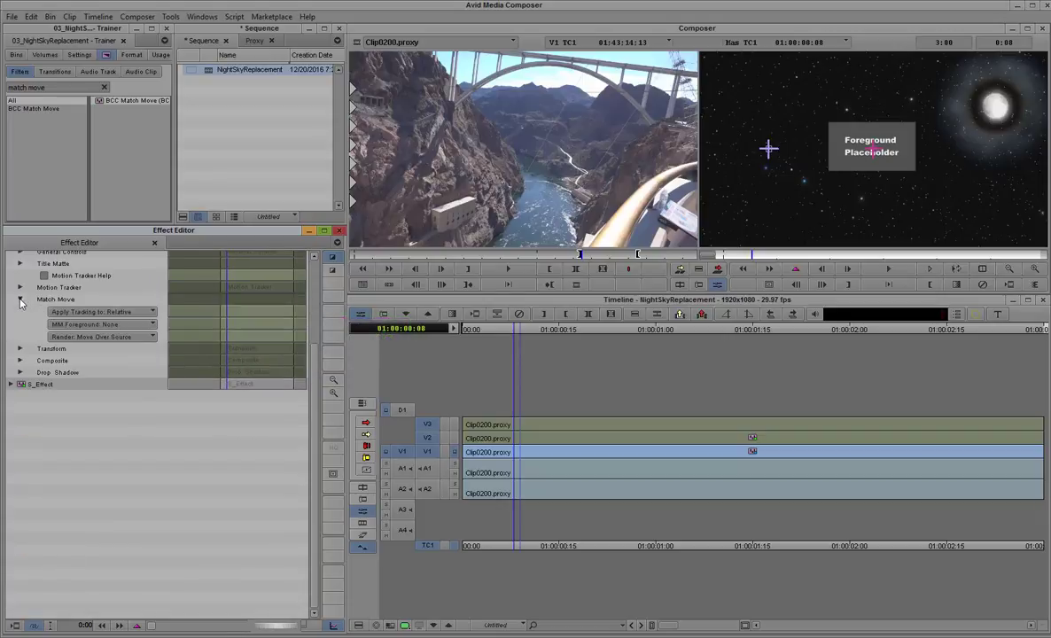
pyautogui.click(139, 326)
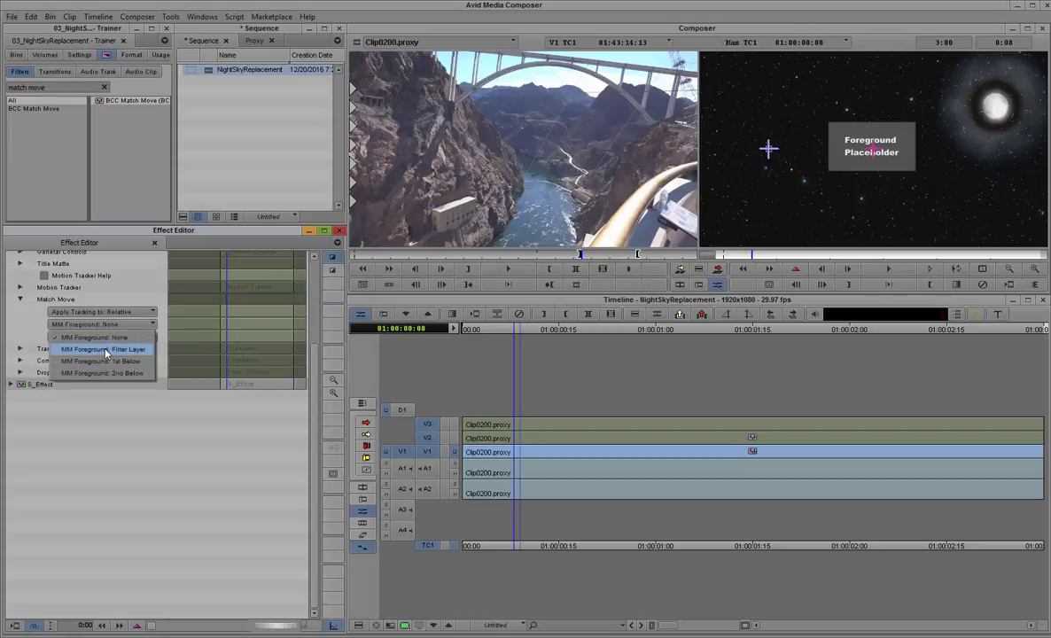
pyautogui.click(105, 351)
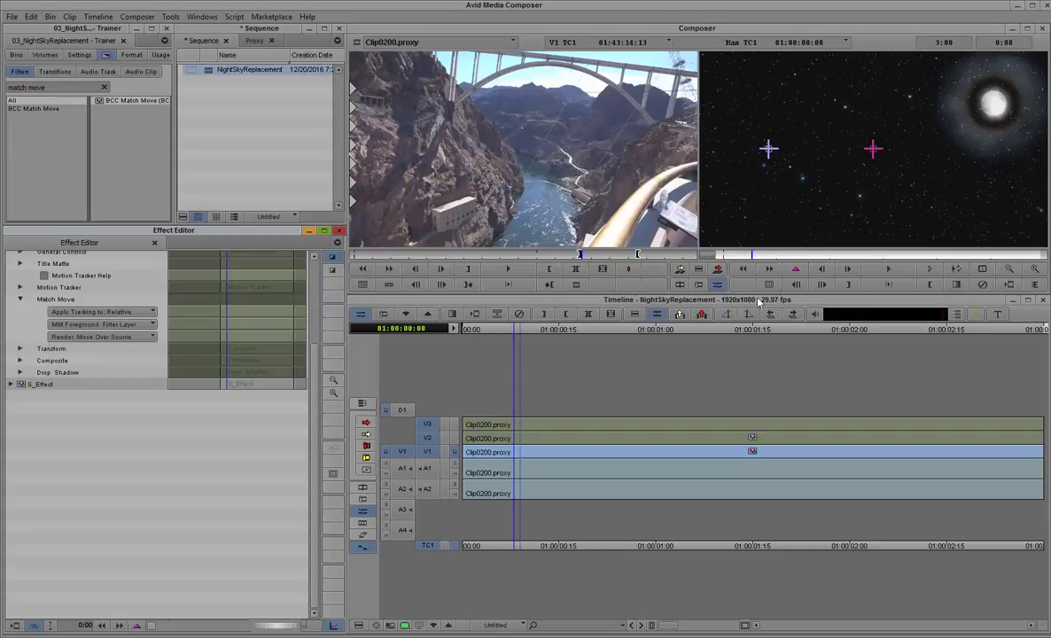
pyautogui.moveTo(755, 255); pyautogui.dragTo(1025, 263)
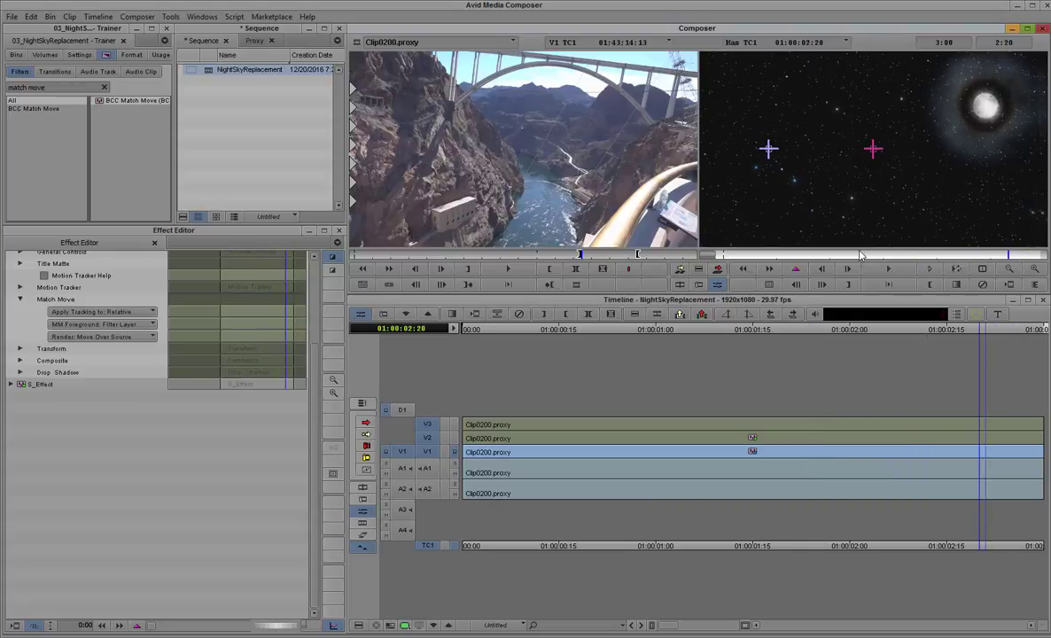
pyautogui.moveTo(859, 255); pyautogui.dragTo(719, 259)
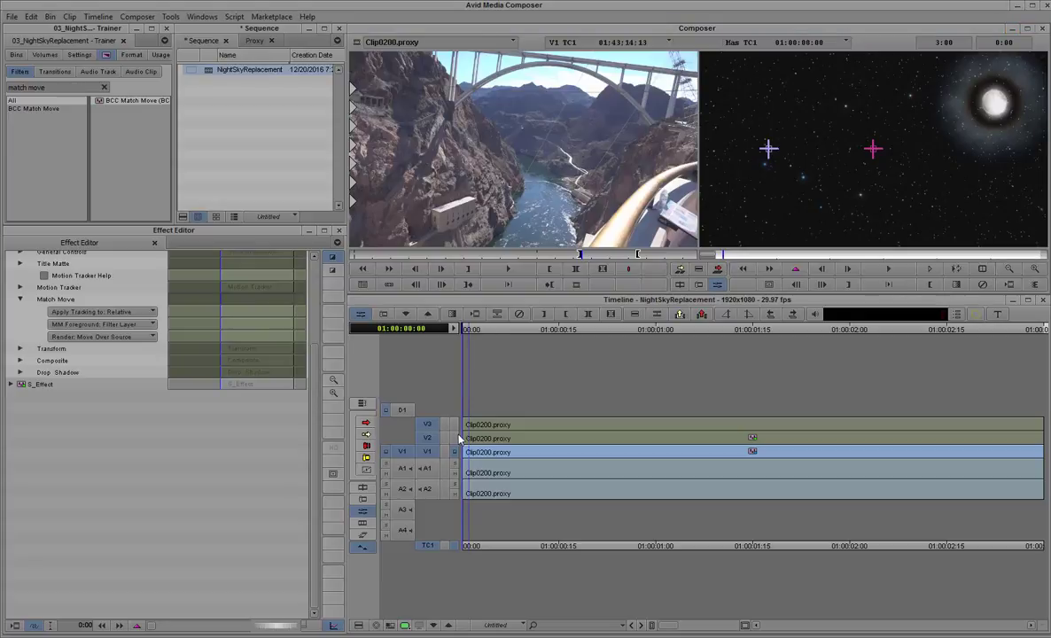
# Step: Monitor the V3 clip, find the Sapphire Builder S_Effect filter, and apply it to that clip
pyautogui.click(499, 424)
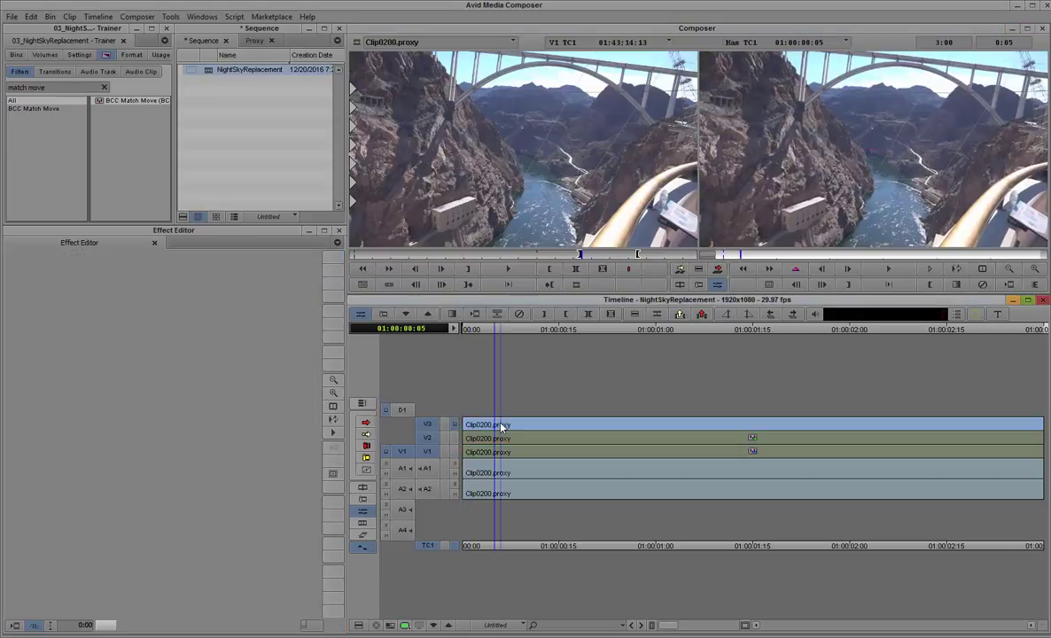
pyautogui.click(104, 87)
pyautogui.write('s')
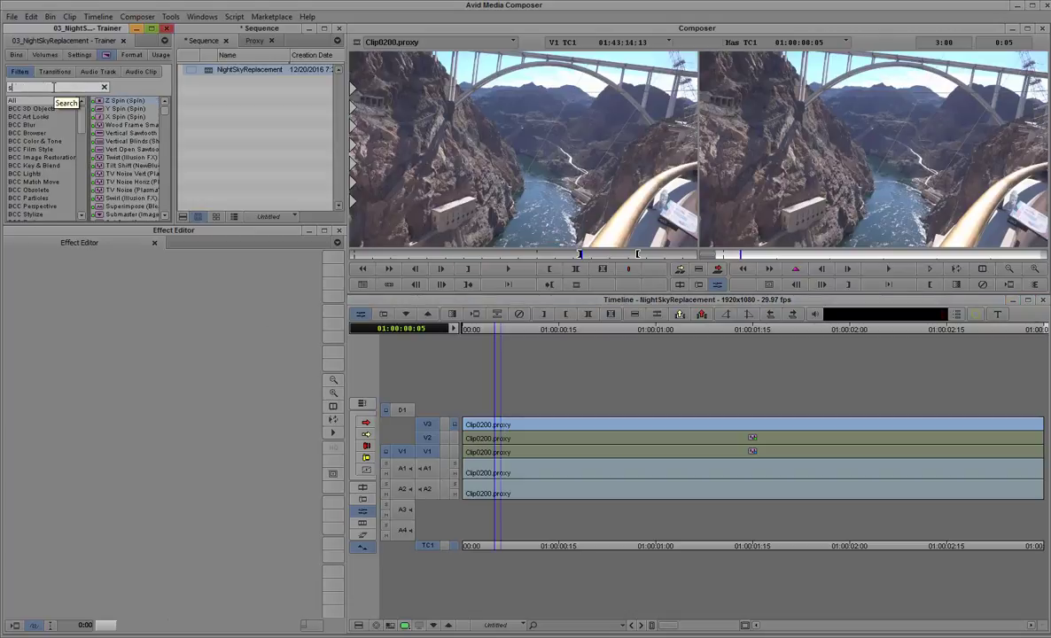
pyautogui.write('_eff')
pyautogui.moveTo(95, 104); pyautogui.dragTo(494, 426)
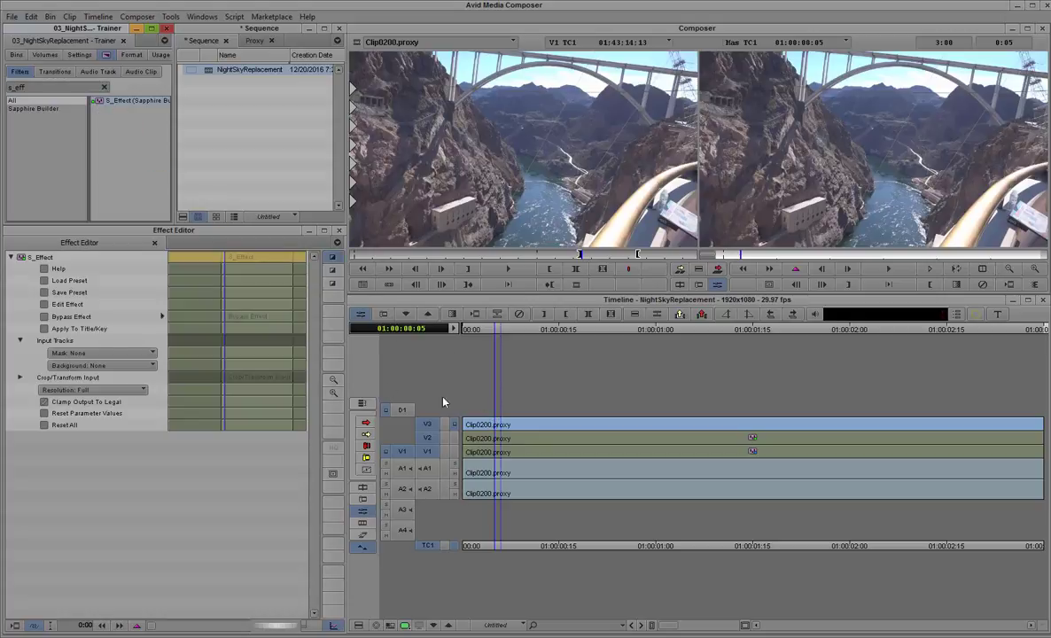
# Step: Set the S_Effect Mask input to 1 track below and Background to 2 tracks below, checking the lower tracks in the monitor
pyautogui.click(76, 353)
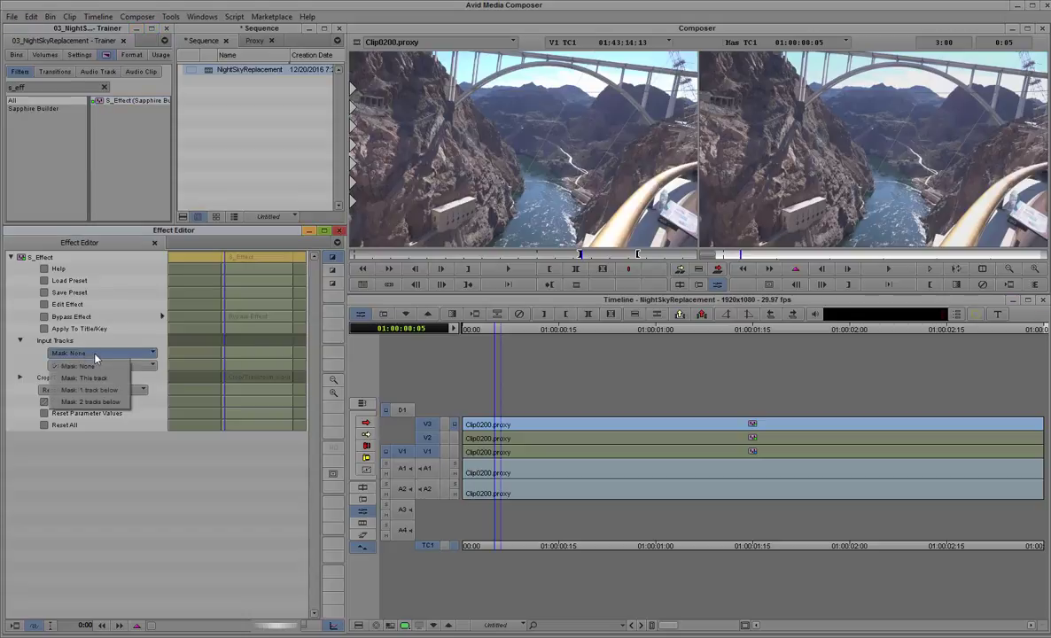
pyautogui.click(91, 391)
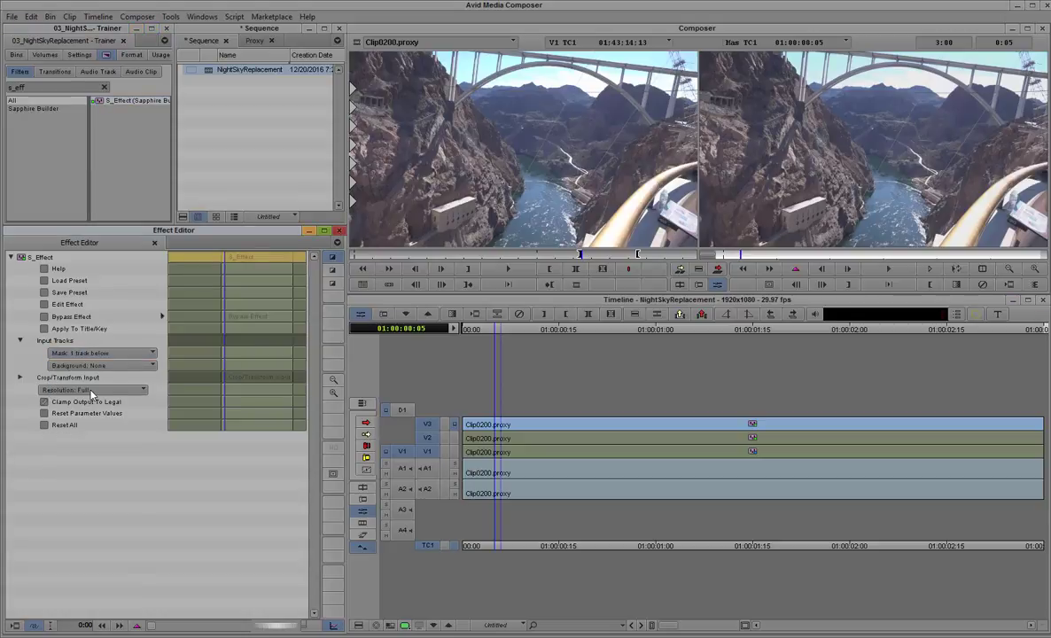
pyautogui.click(121, 366)
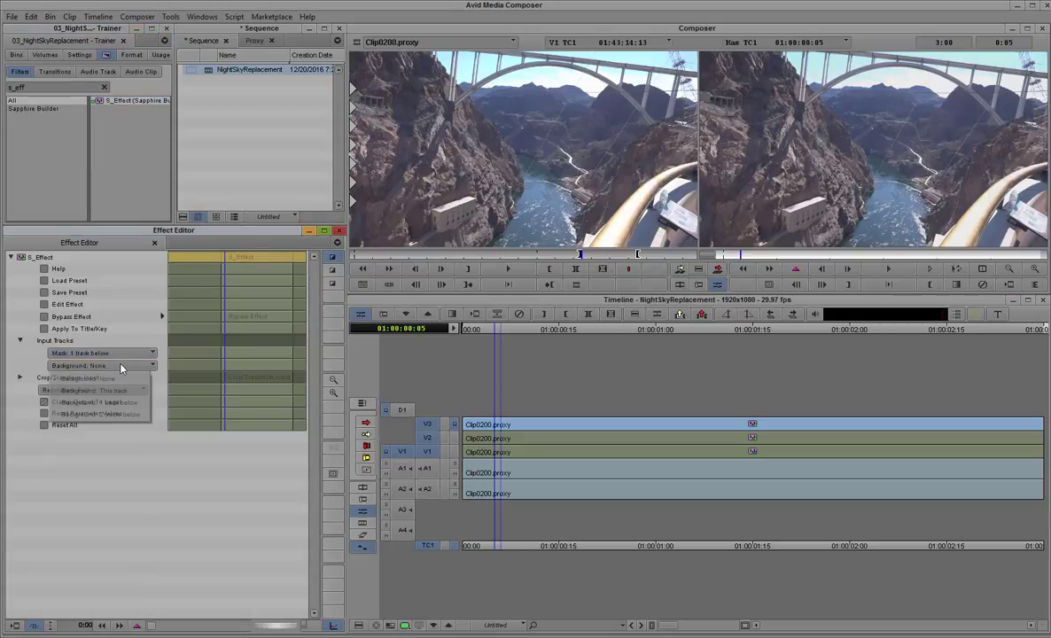
pyautogui.click(107, 414)
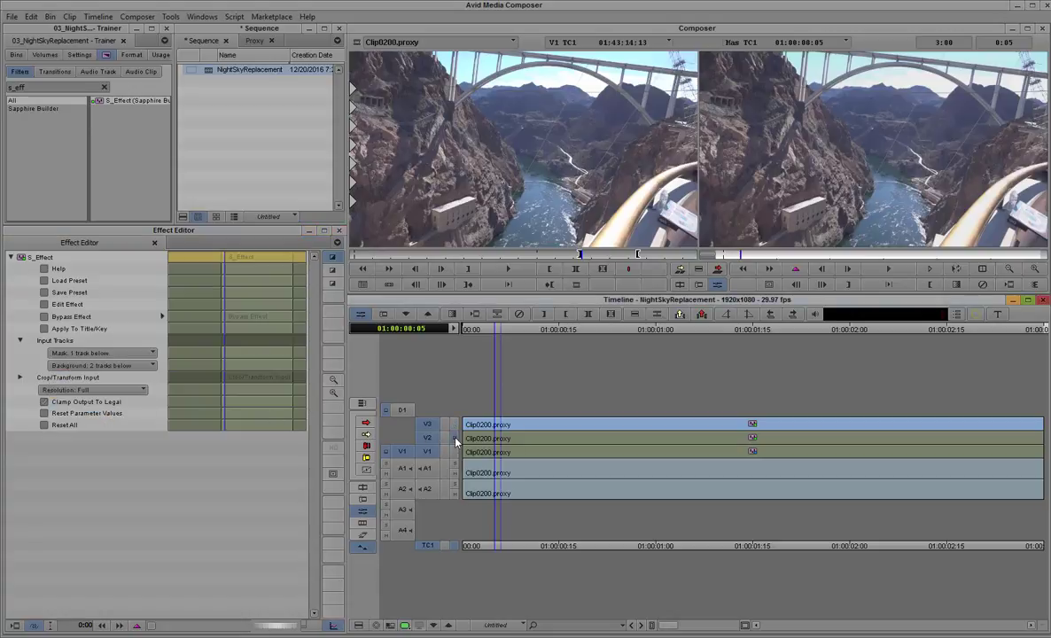
pyautogui.click(454, 439)
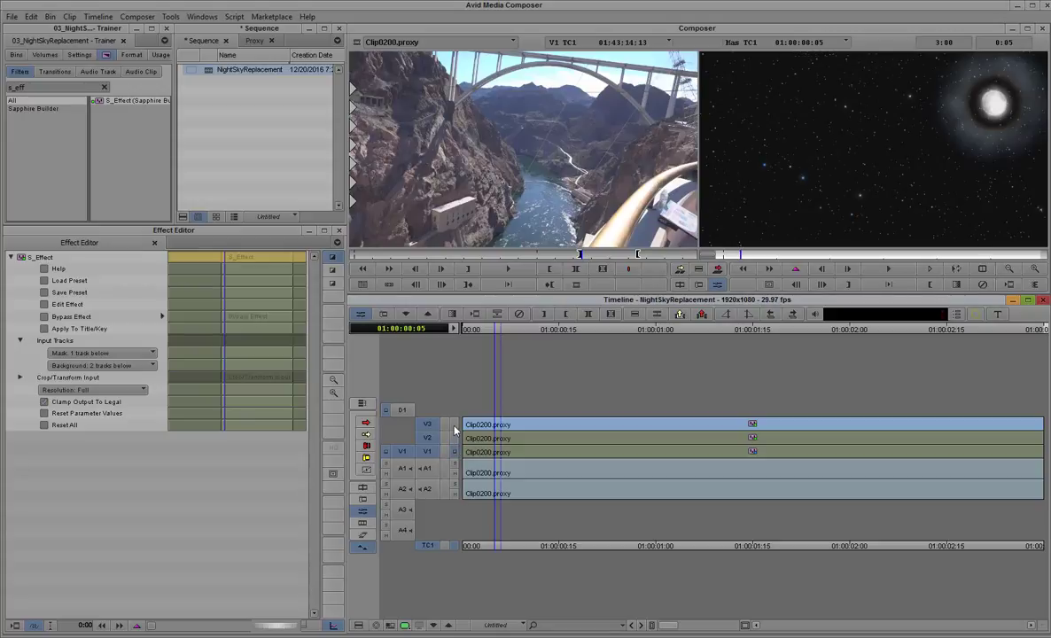
pyautogui.click(455, 426)
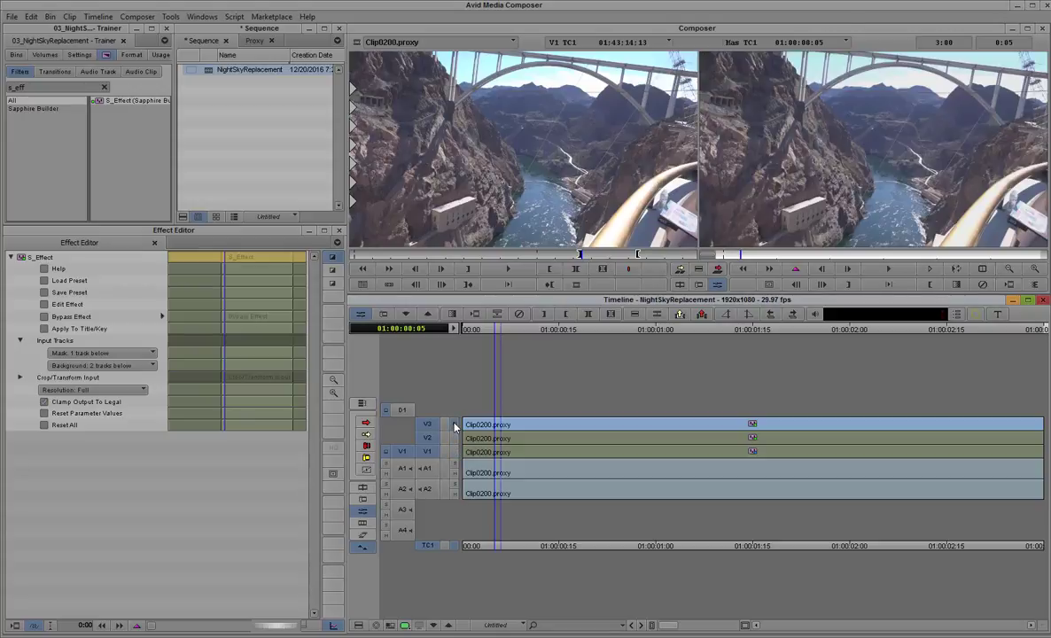
# Step: Edit the S_Effect in Sapphire Effect Builder, connect a MatteOps node to Mask, and set its Matte Use to Luma
pyautogui.click(44, 305)
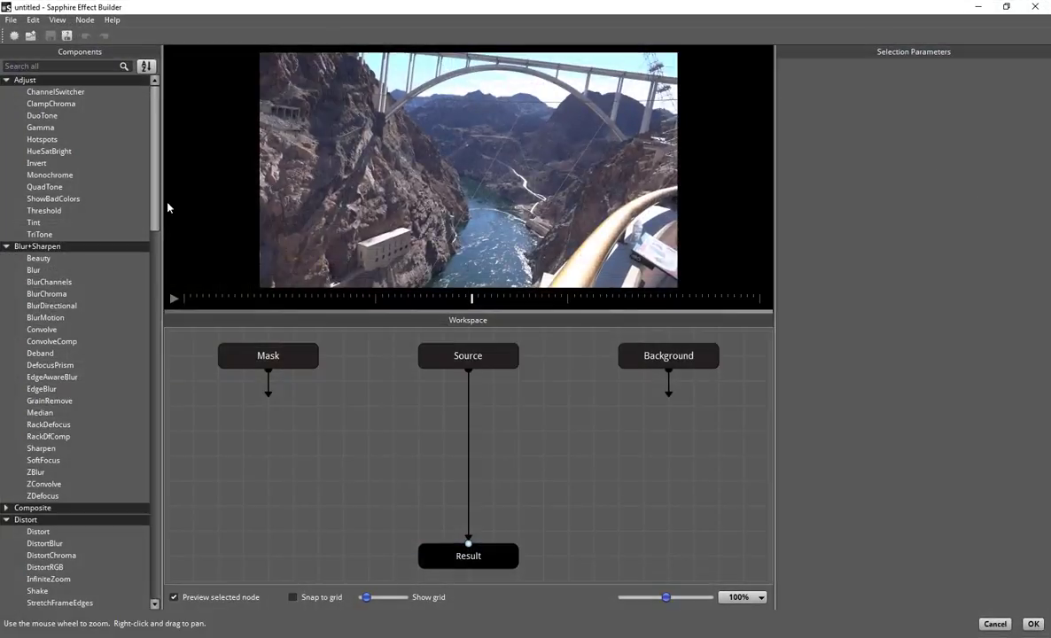
pyautogui.click(103, 68)
pyautogui.write('matteo')
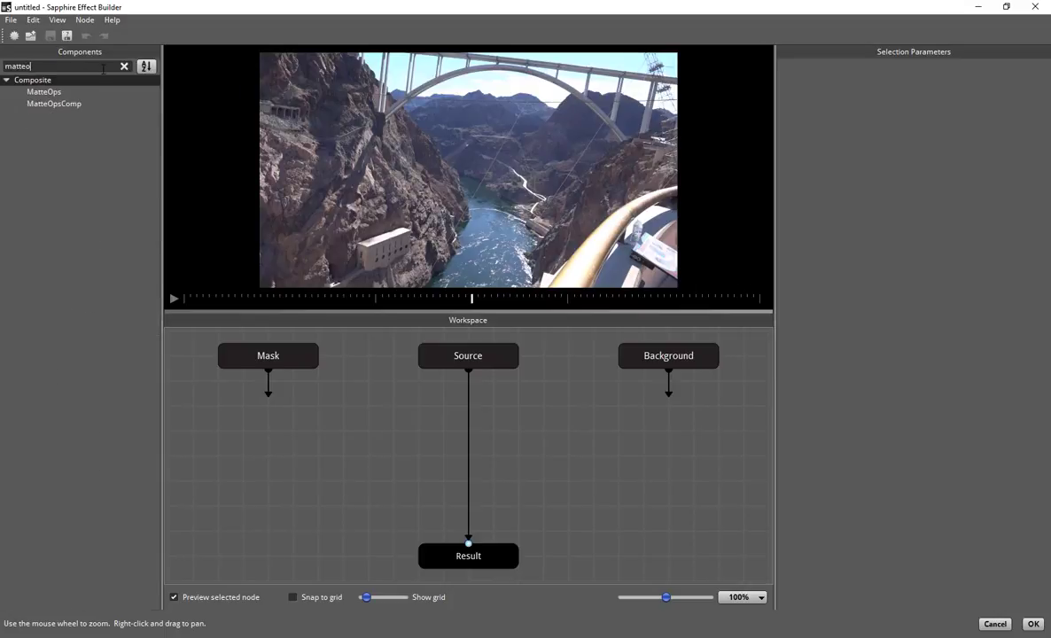
pyautogui.moveTo(43, 93); pyautogui.dragTo(271, 399)
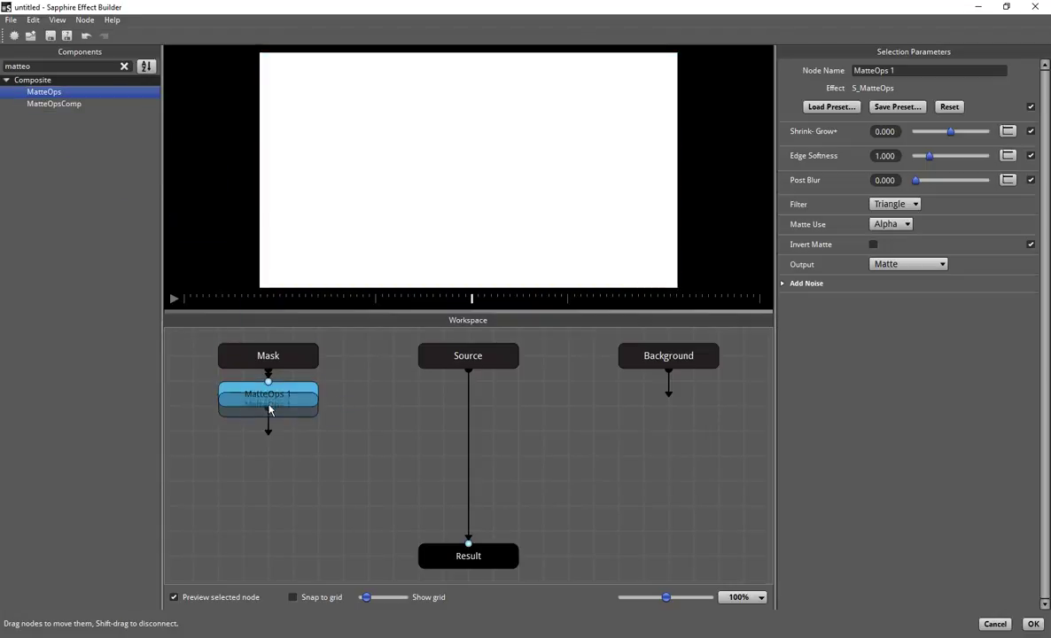
pyautogui.click(890, 223)
pyautogui.click(829, 229)
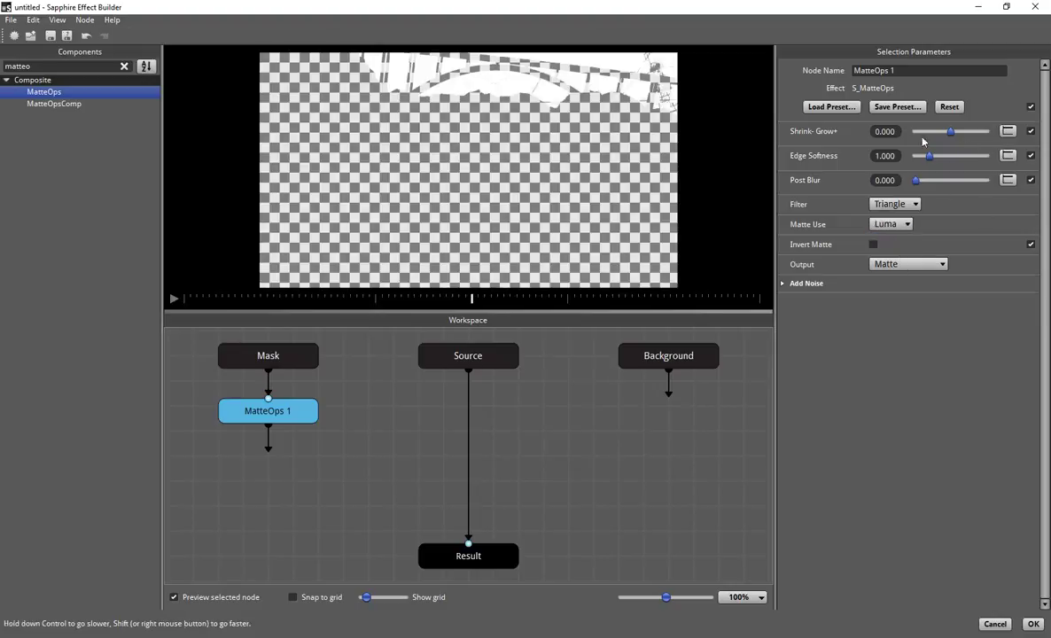
# Step: Refine the sky matte by setting the MatteOps node's Shrink-Grow to 0.650 and Post Blur to 0.015
pyautogui.scroll(3, 382, 124)
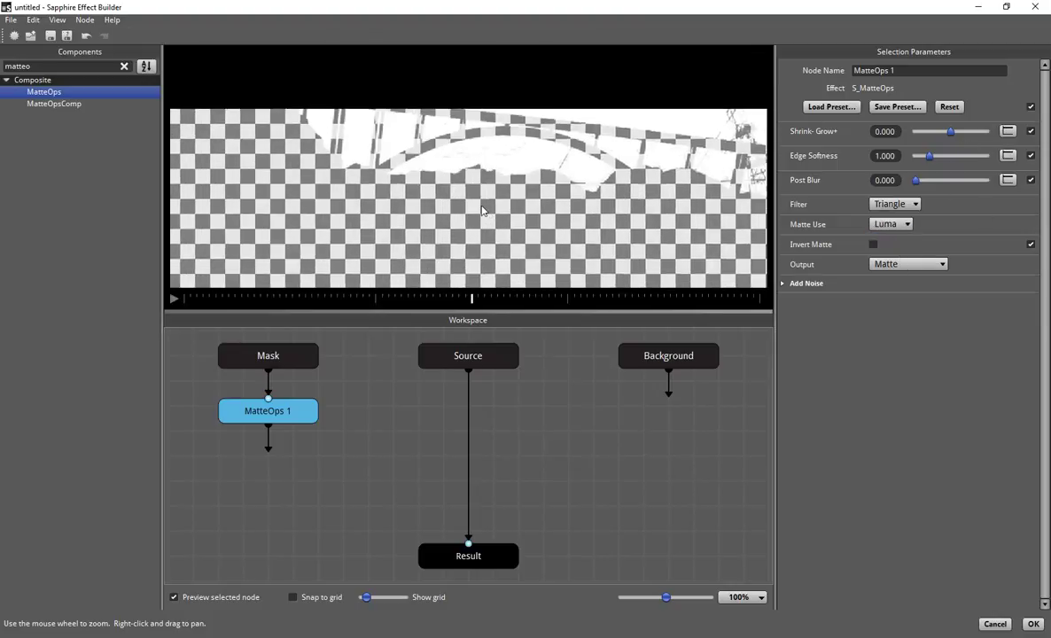
pyautogui.moveTo(404, 171); pyautogui.dragTo(438, 202)
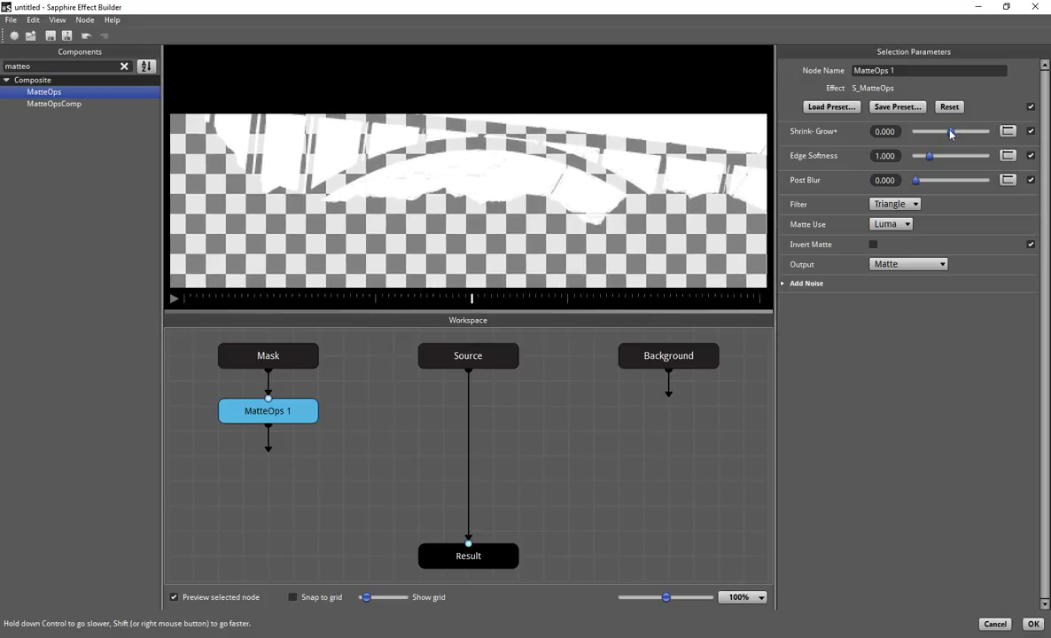
pyautogui.moveTo(950, 133); pyautogui.dragTo(953, 134)
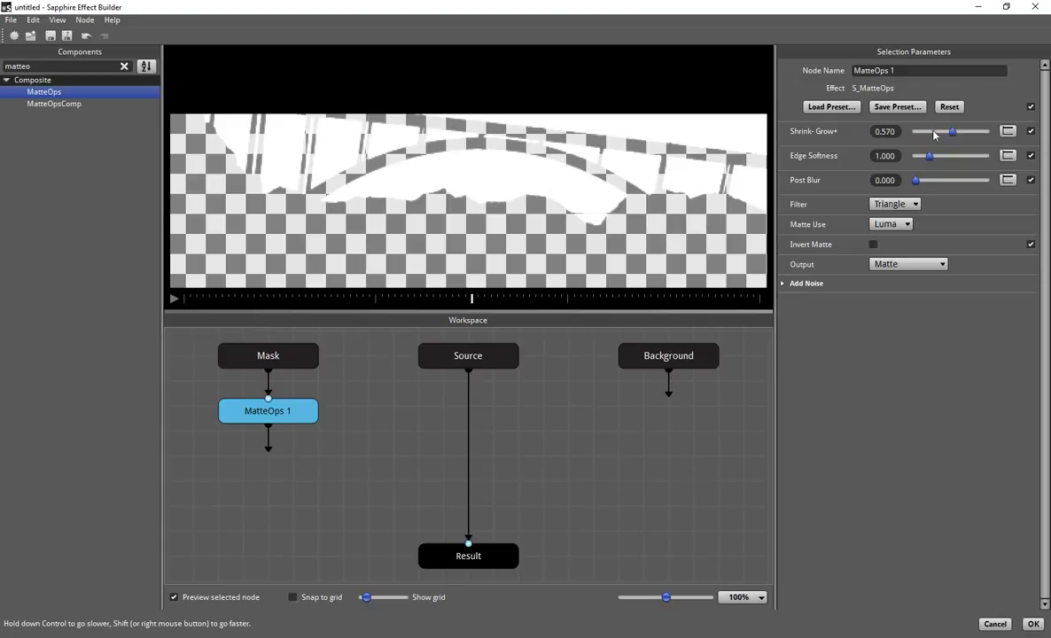
pyautogui.moveTo(885, 135); pyautogui.dragTo(894, 135)
pyautogui.moveTo(896, 181); pyautogui.dragTo(904, 182)
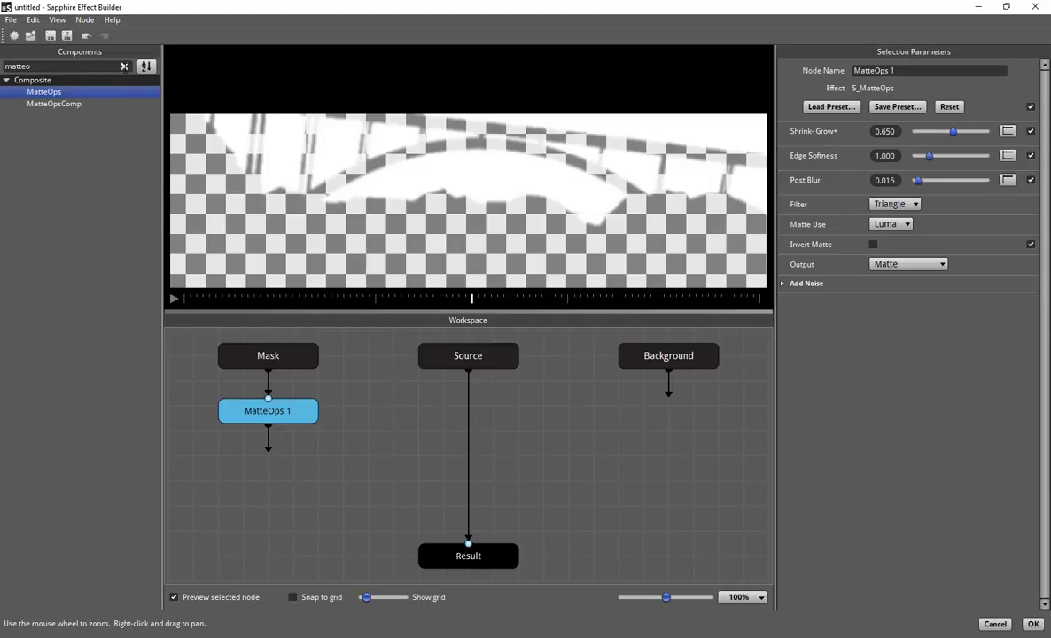
# Step: Add a Cutout node, connecting the MatteOps output to its matte input and Background to its source input
pyautogui.click(124, 66)
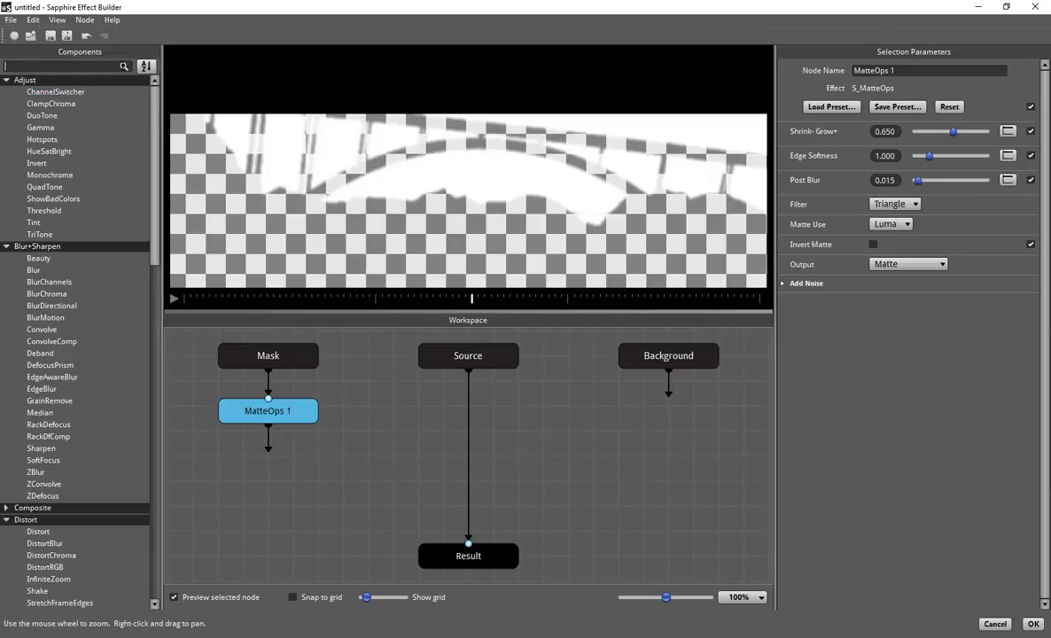
pyautogui.write('cutout')
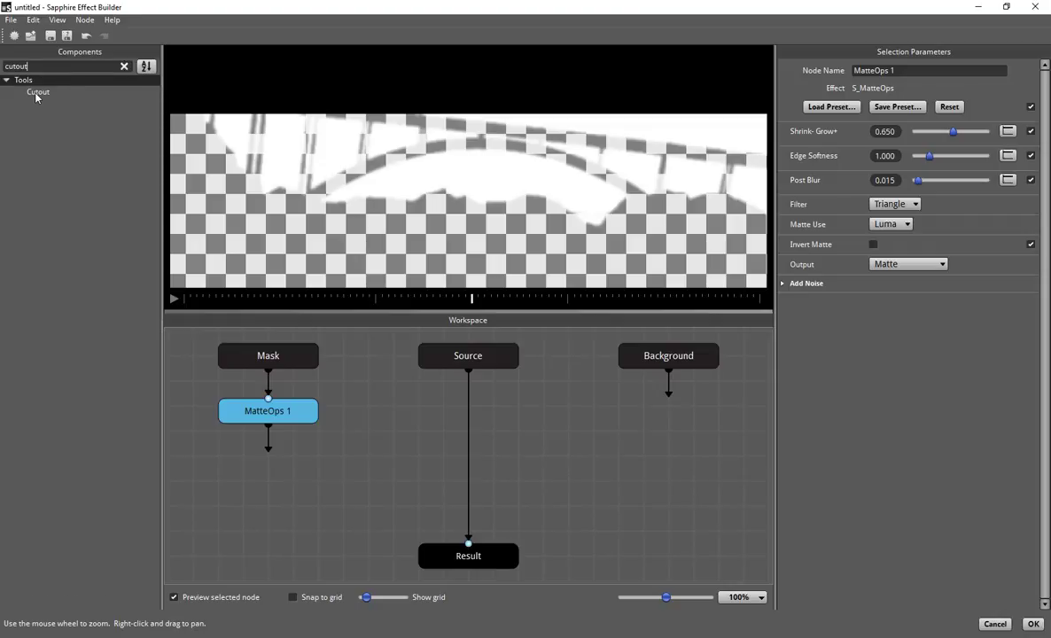
pyautogui.moveTo(36, 94); pyautogui.dragTo(329, 468)
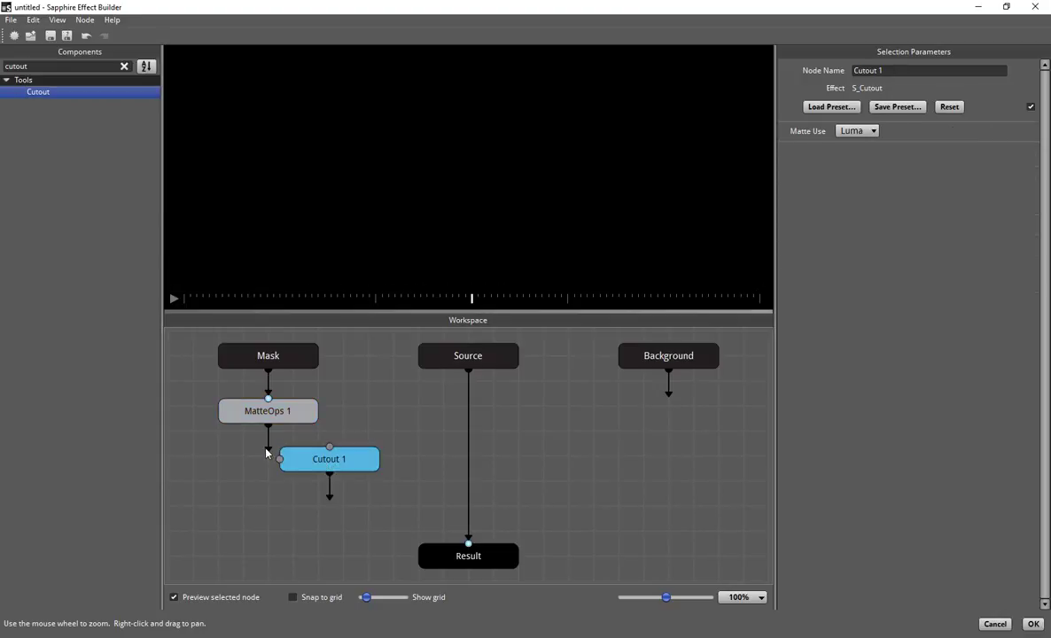
pyautogui.moveTo(268, 450); pyautogui.dragTo(281, 458)
pyautogui.moveTo(358, 467); pyautogui.dragTo(366, 472)
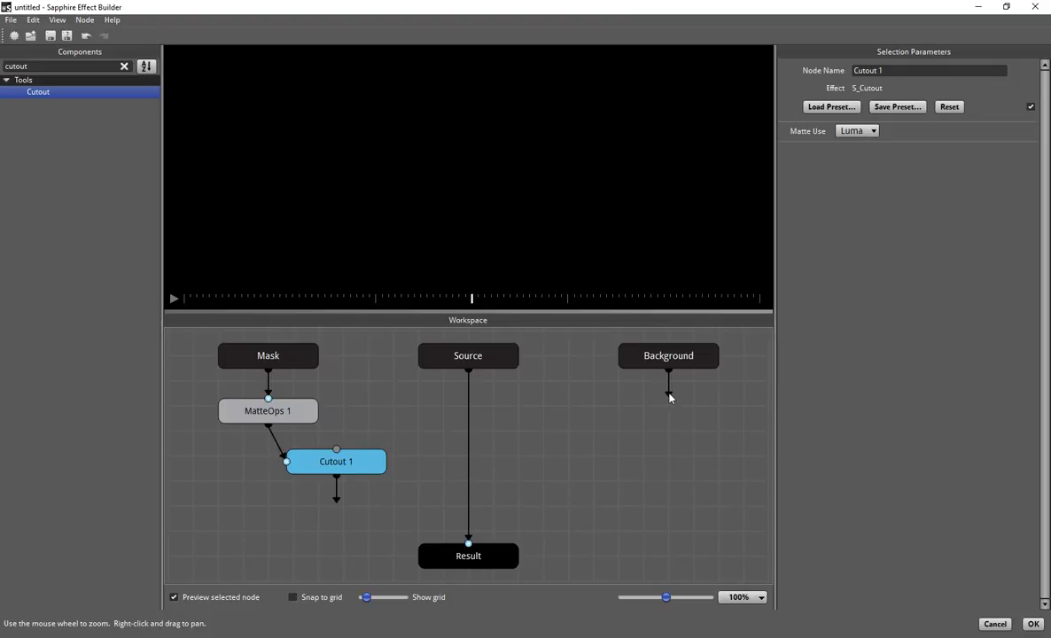
pyautogui.moveTo(668, 395); pyautogui.dragTo(337, 452)
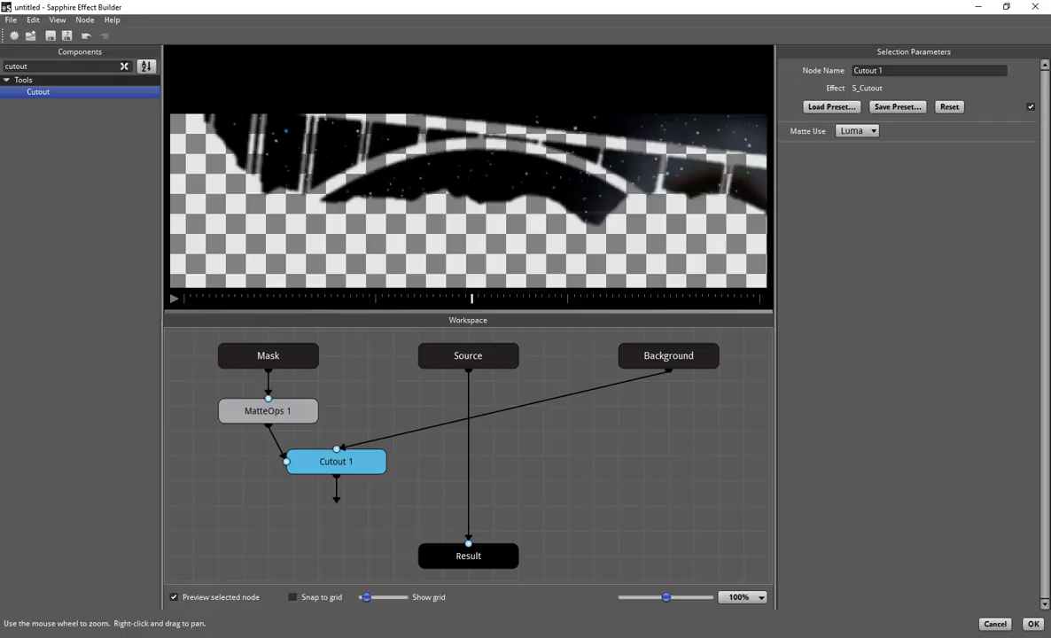
# Step: Add a Composite node that layers the Cutout over Source and feeds Result, tidying the node layout and previewing the composite
pyautogui.click(124, 66)
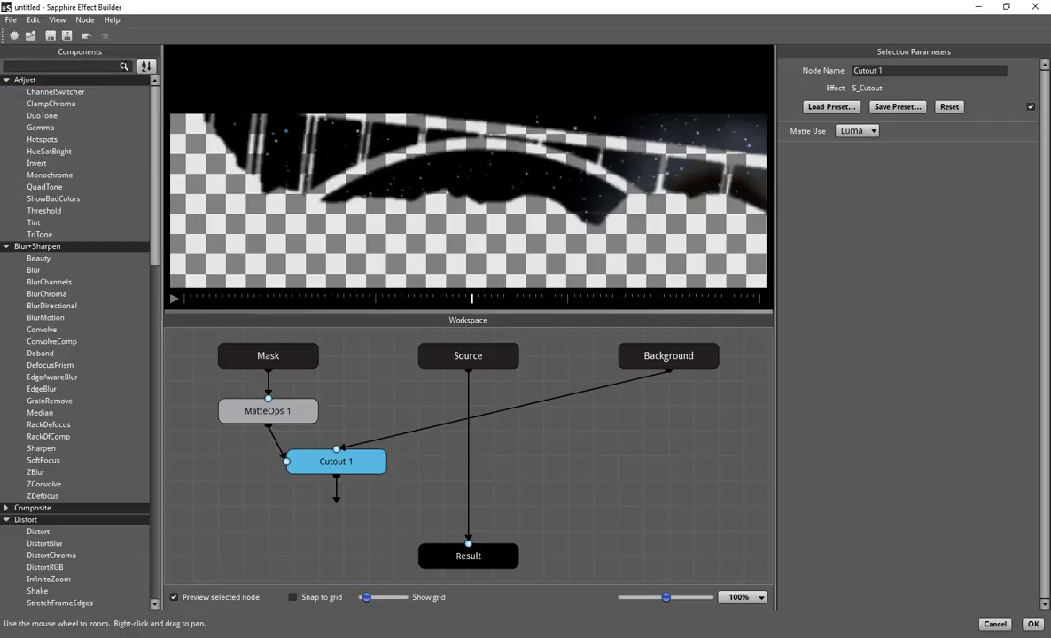
pyautogui.write('com')
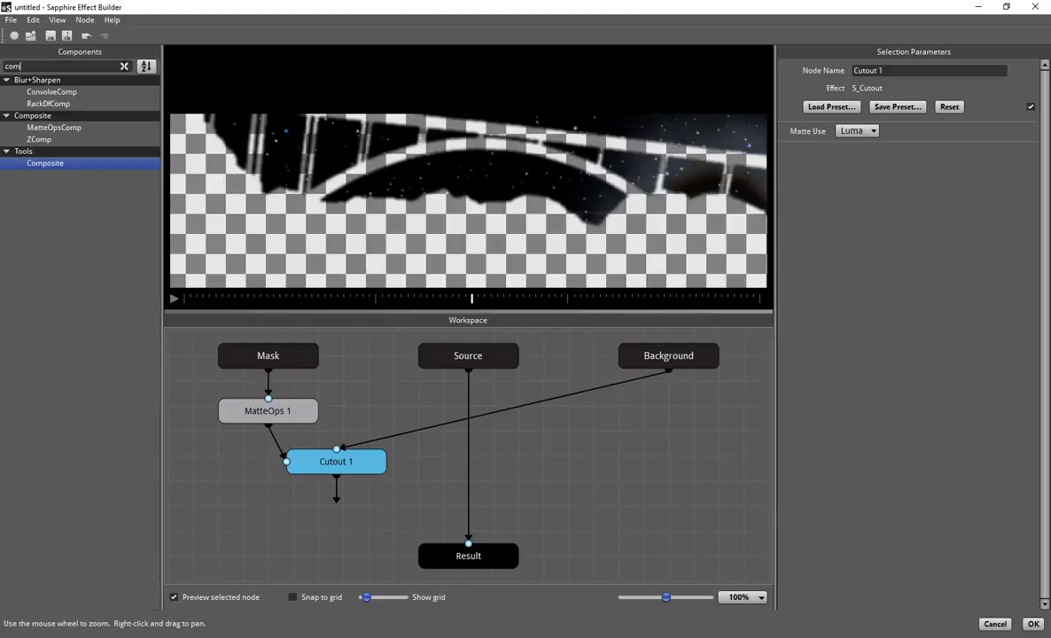
pyautogui.moveTo(44, 163); pyautogui.dragTo(530, 470)
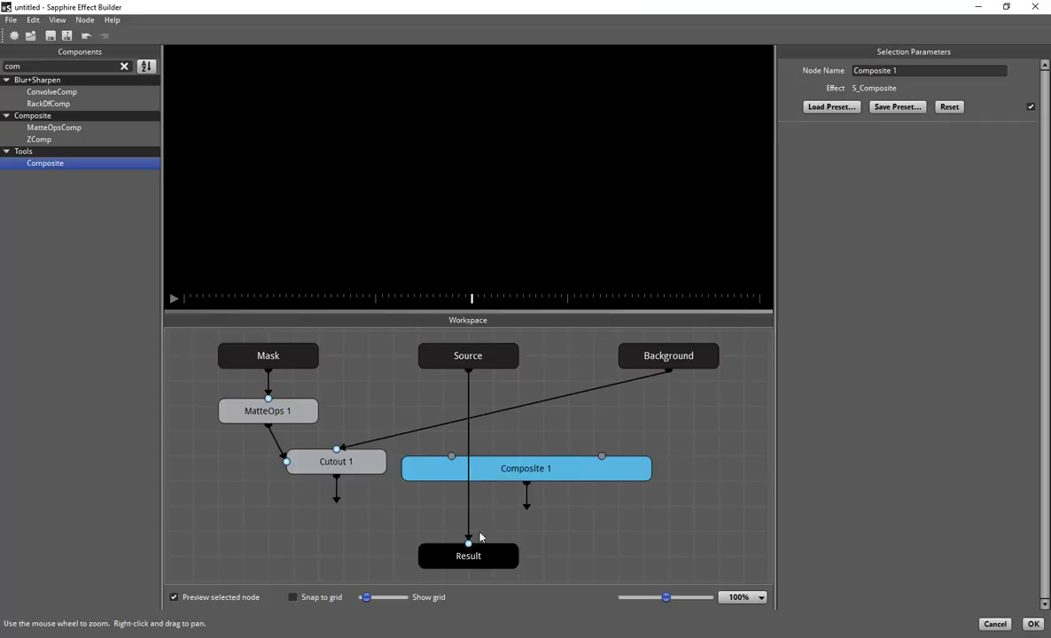
pyautogui.moveTo(468, 542); pyautogui.dragTo(605, 462)
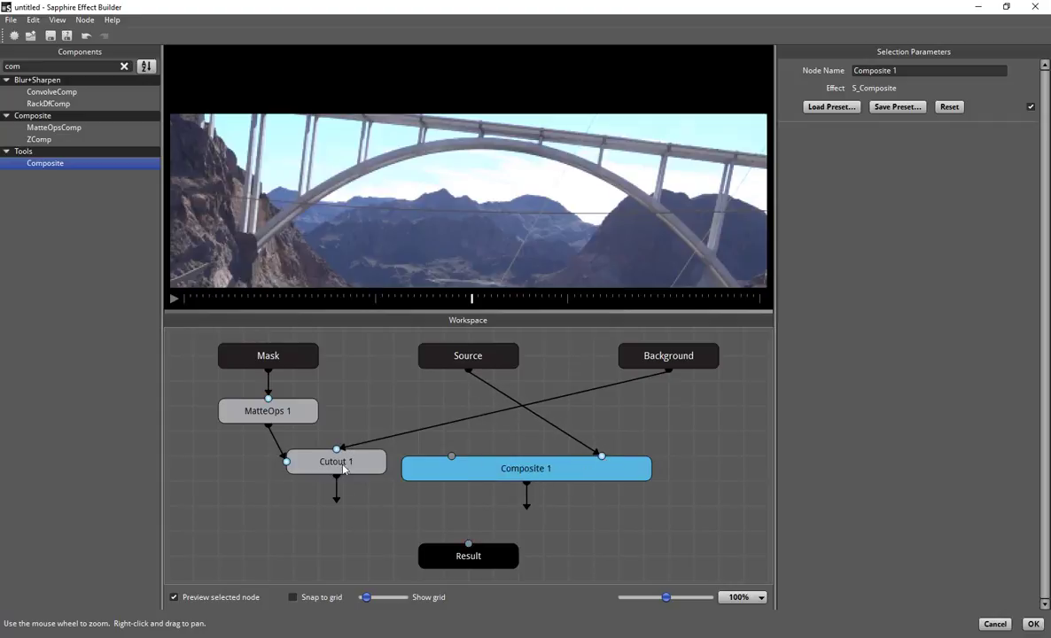
pyautogui.moveTo(336, 477); pyautogui.dragTo(494, 496)
pyautogui.moveTo(355, 467); pyautogui.dragTo(378, 457)
pyautogui.moveTo(496, 490); pyautogui.dragTo(483, 492)
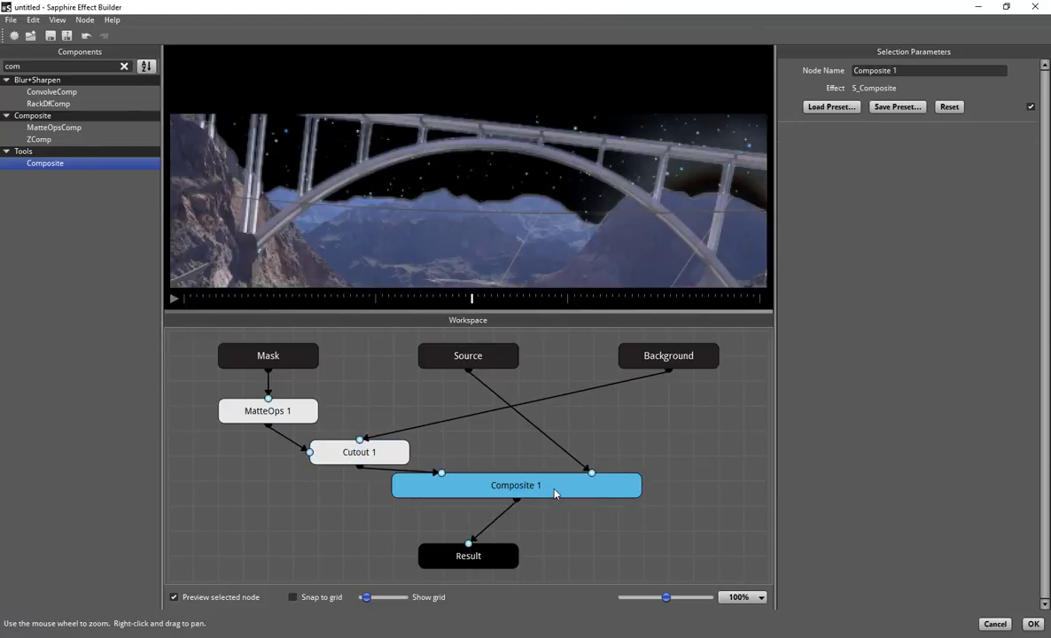
pyautogui.moveTo(555, 494); pyautogui.dragTo(524, 522)
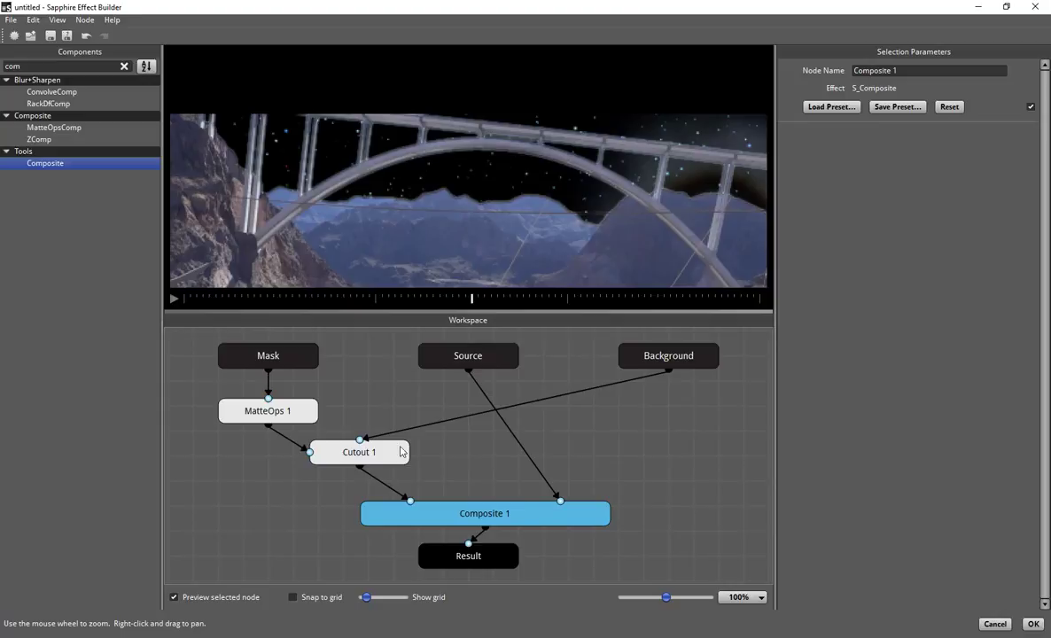
pyautogui.moveTo(296, 410); pyautogui.dragTo(297, 402)
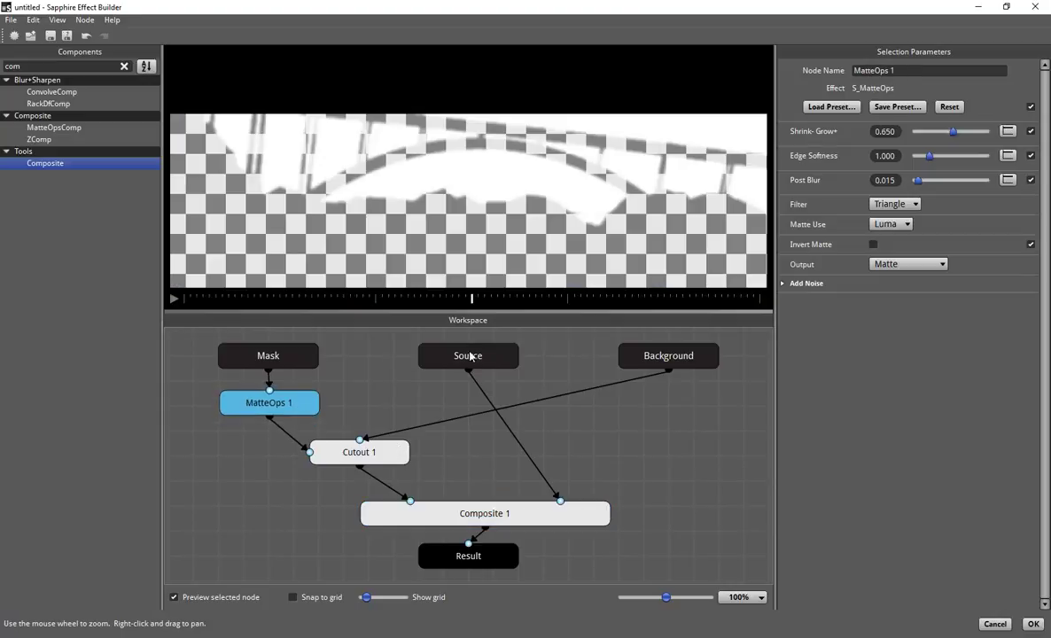
pyautogui.click(507, 518)
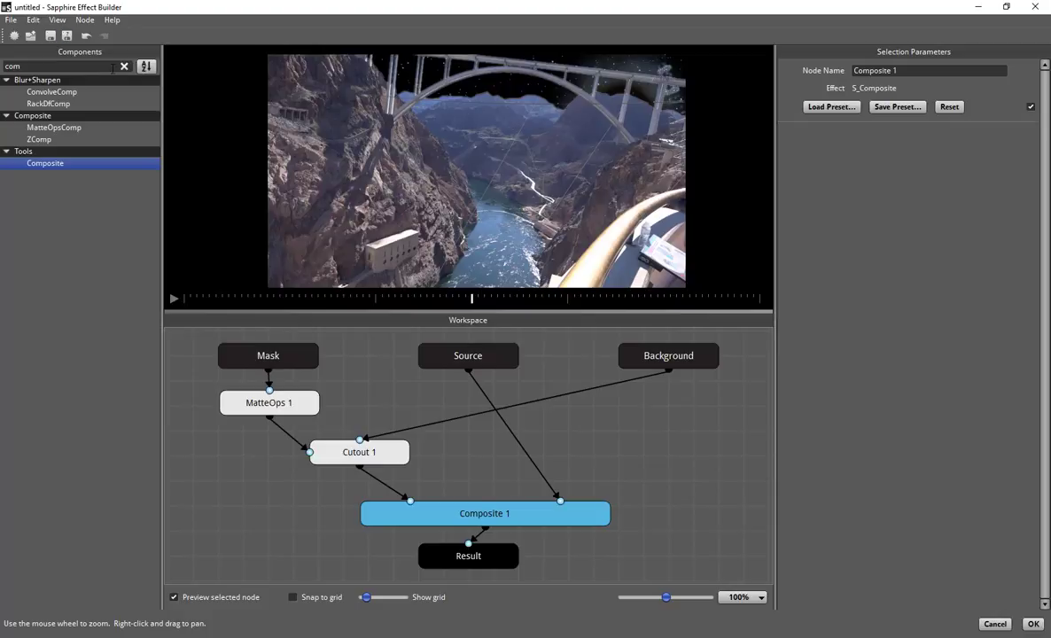
# Step: Insert a BleachBypass node with the Day to Night preset between Source and Composite, and preview the composite
pyautogui.click(124, 66)
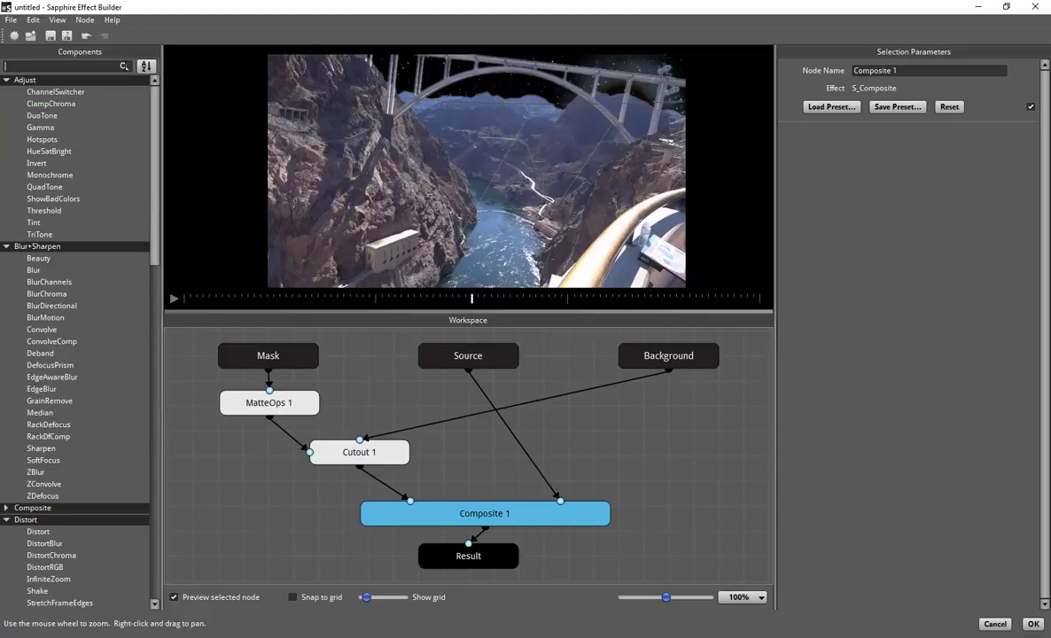
pyautogui.write('blea')
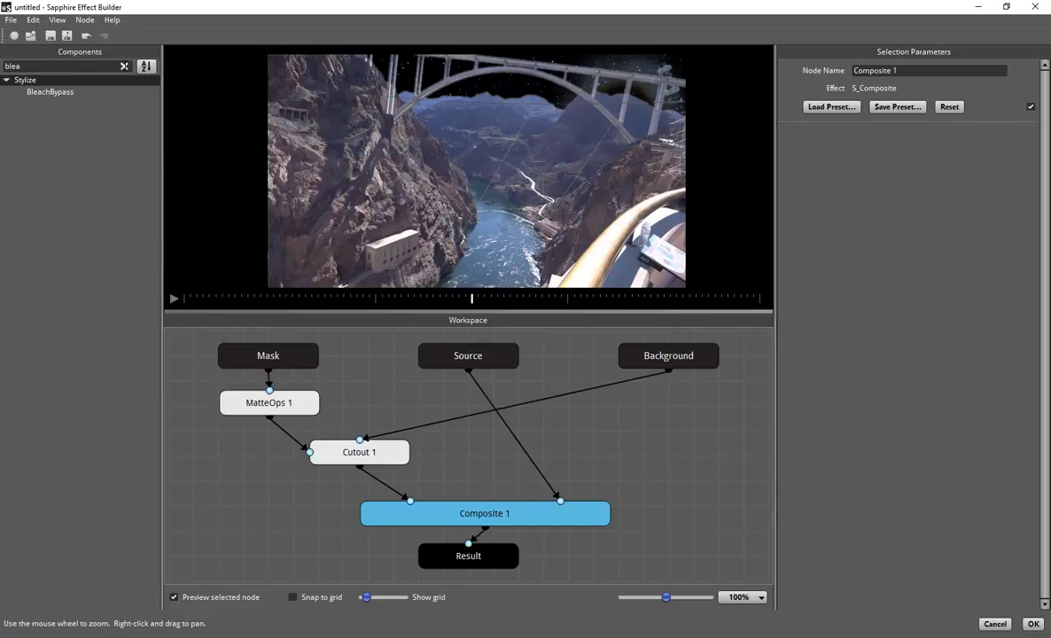
pyautogui.moveTo(37, 92); pyautogui.dragTo(528, 459)
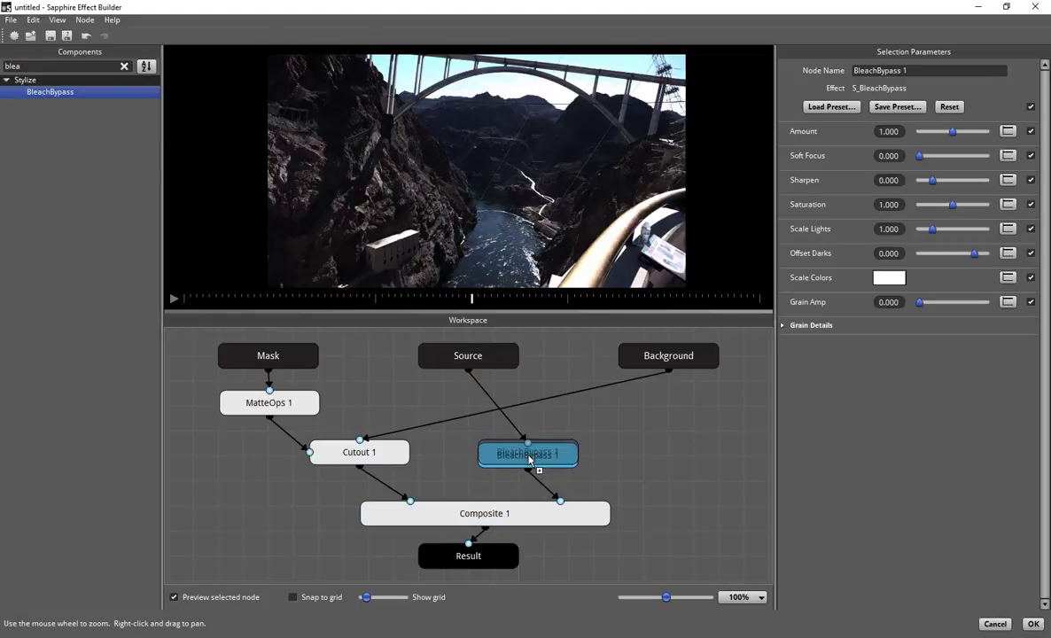
pyautogui.click(833, 110)
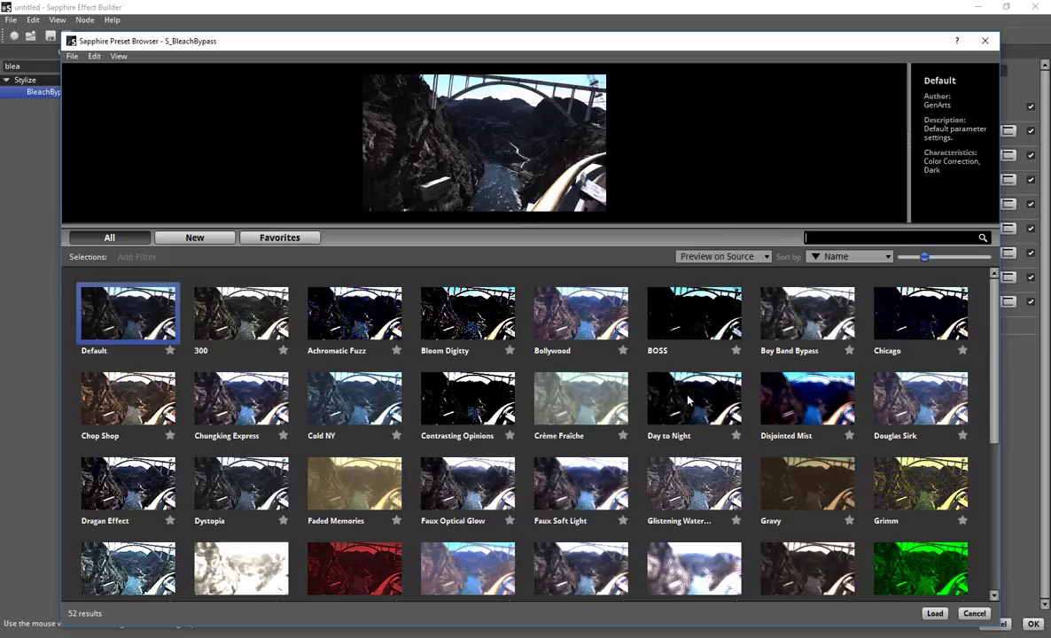
pyautogui.click(688, 401)
pyautogui.click(937, 613)
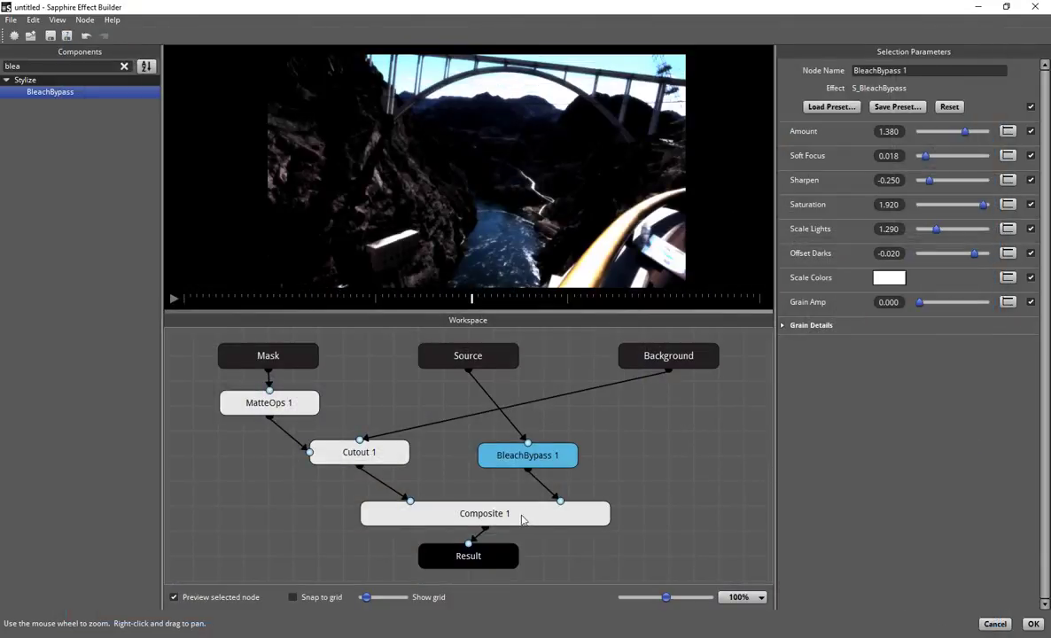
pyautogui.click(483, 515)
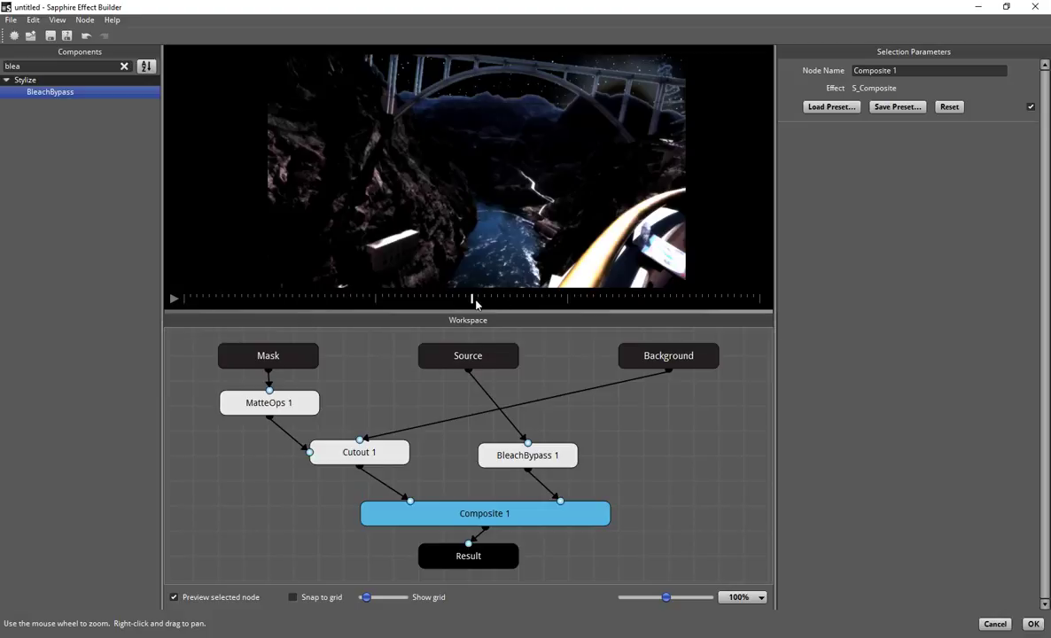
pyautogui.moveTo(467, 303)
pyautogui.mouseDown()
pyautogui.moveTo(205, 298)
pyautogui.moveTo(657, 308)
pyautogui.moveTo(480, 307)
pyautogui.mouseUp()
# Step: Insert a Clouds node between Background and Cutout and load its Hounds on the Moor preset
pyautogui.click(124, 67)
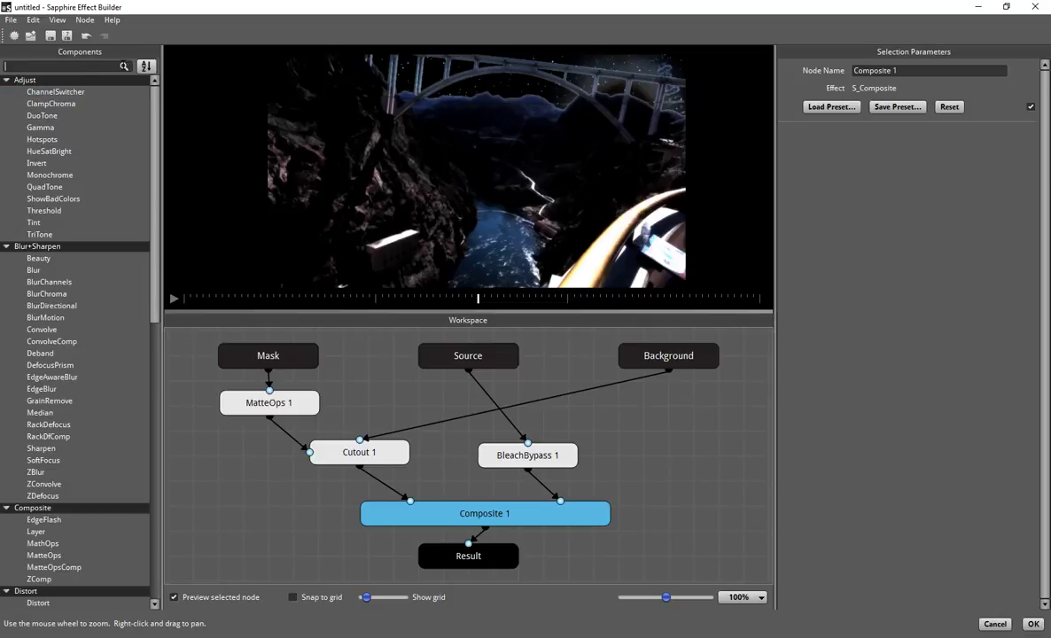
pyautogui.write('clou')
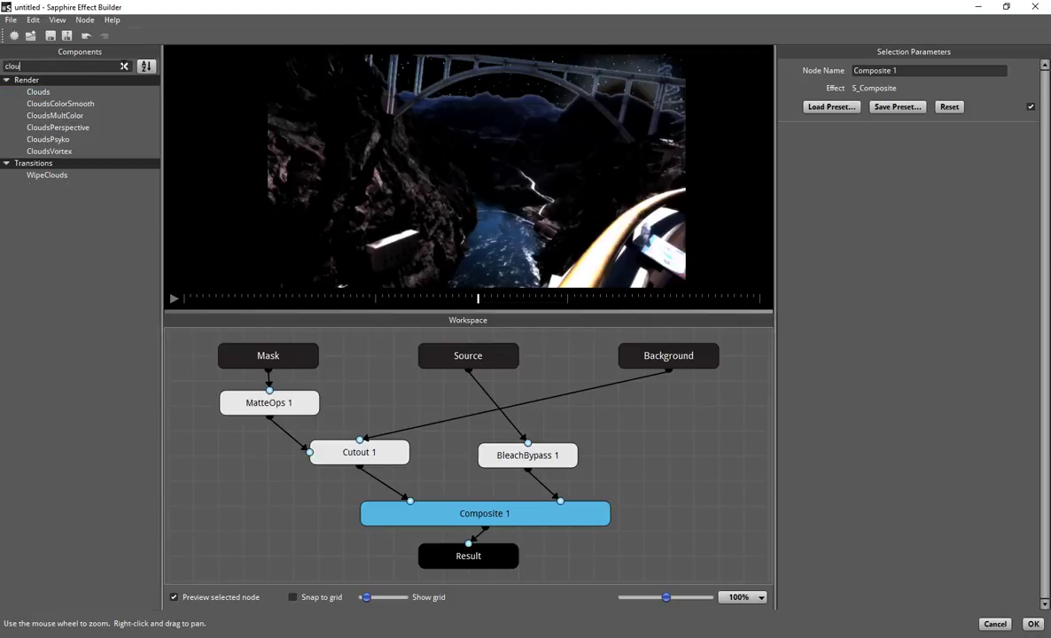
pyautogui.moveTo(38, 92); pyautogui.dragTo(433, 428)
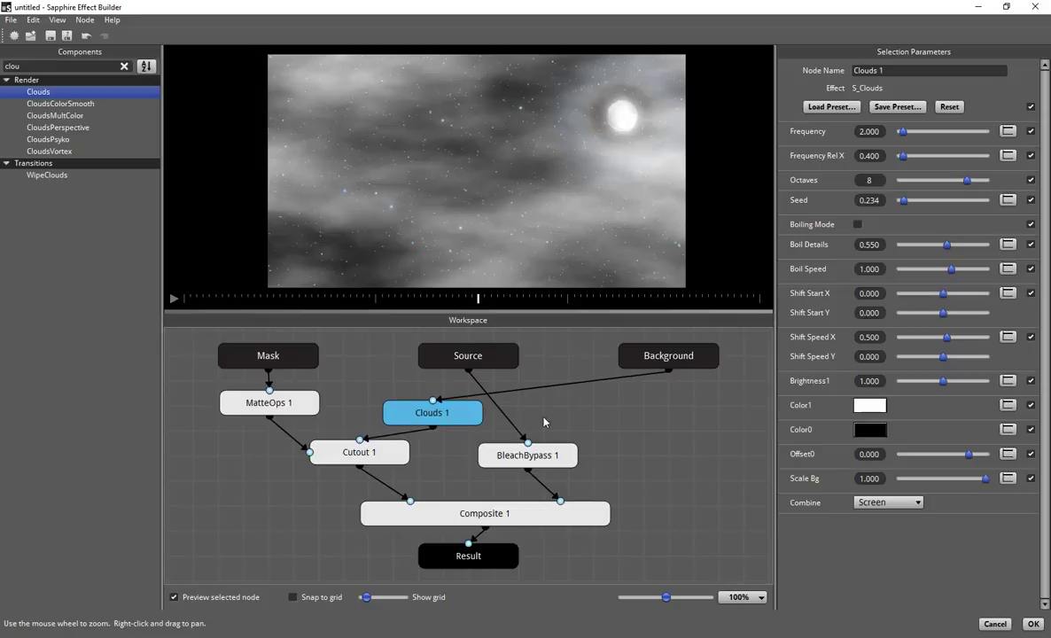
pyautogui.click(832, 106)
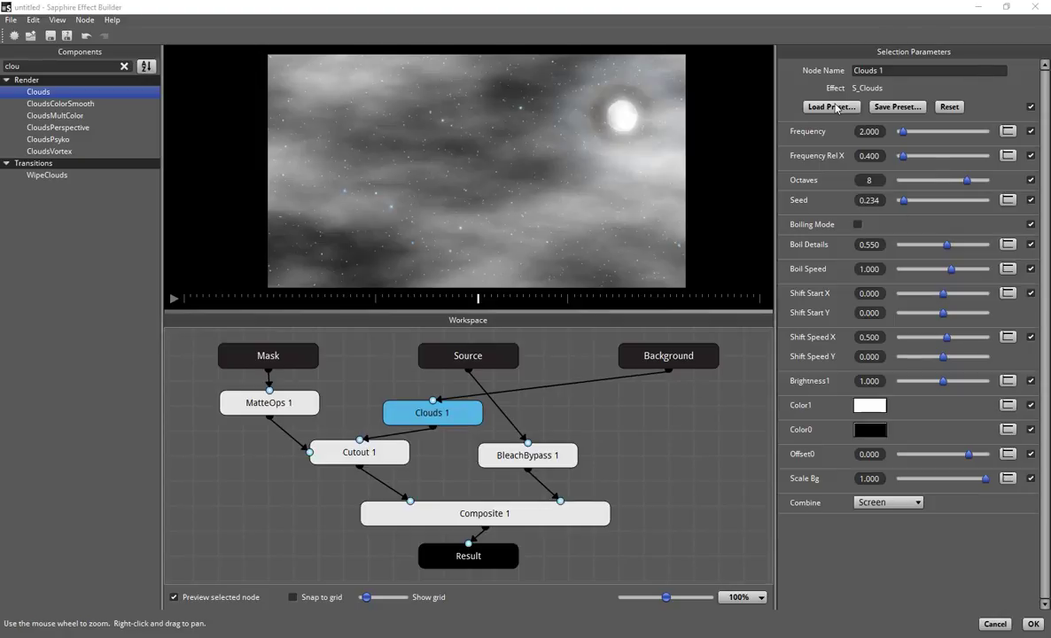
pyautogui.click(104, 405)
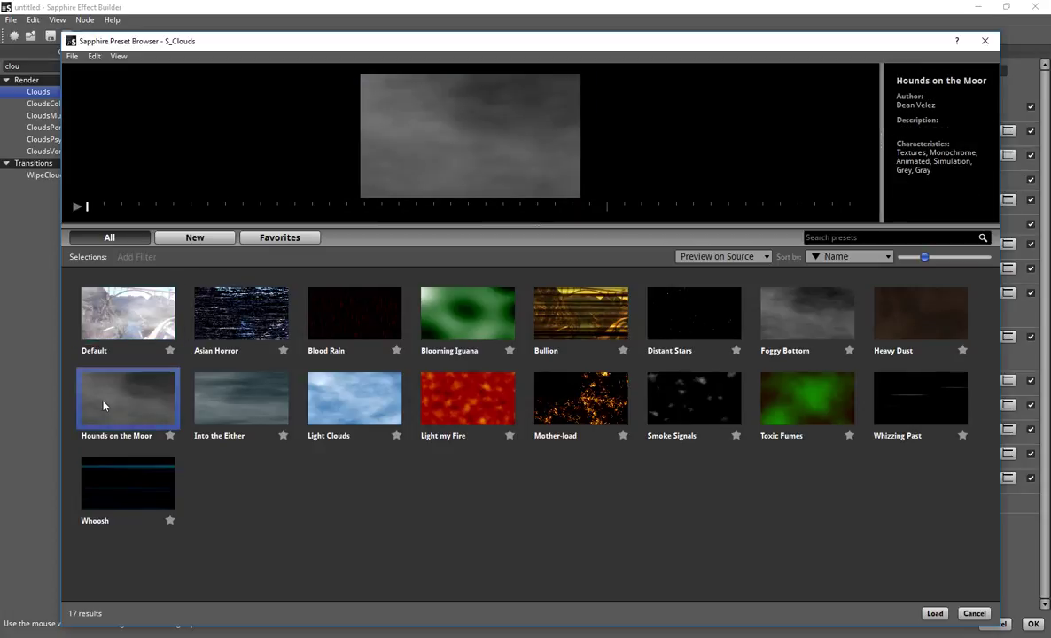
pyautogui.click(934, 613)
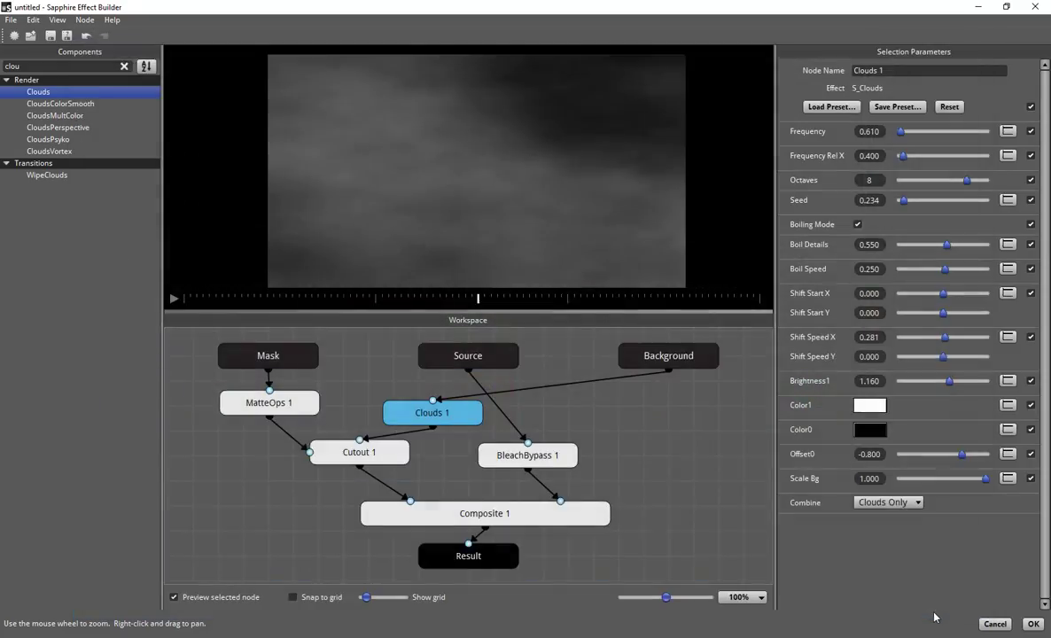
# Step: Set the Clouds node's Combine to Screen and Brightness1 to 0.962, and play back the preview
pyautogui.click(905, 504)
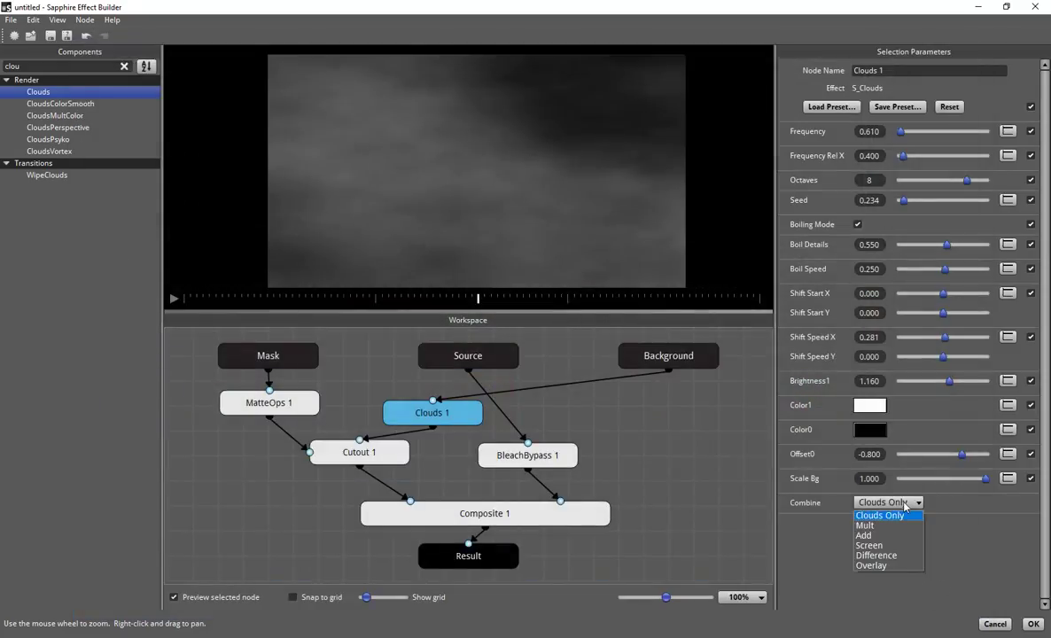
pyautogui.click(873, 546)
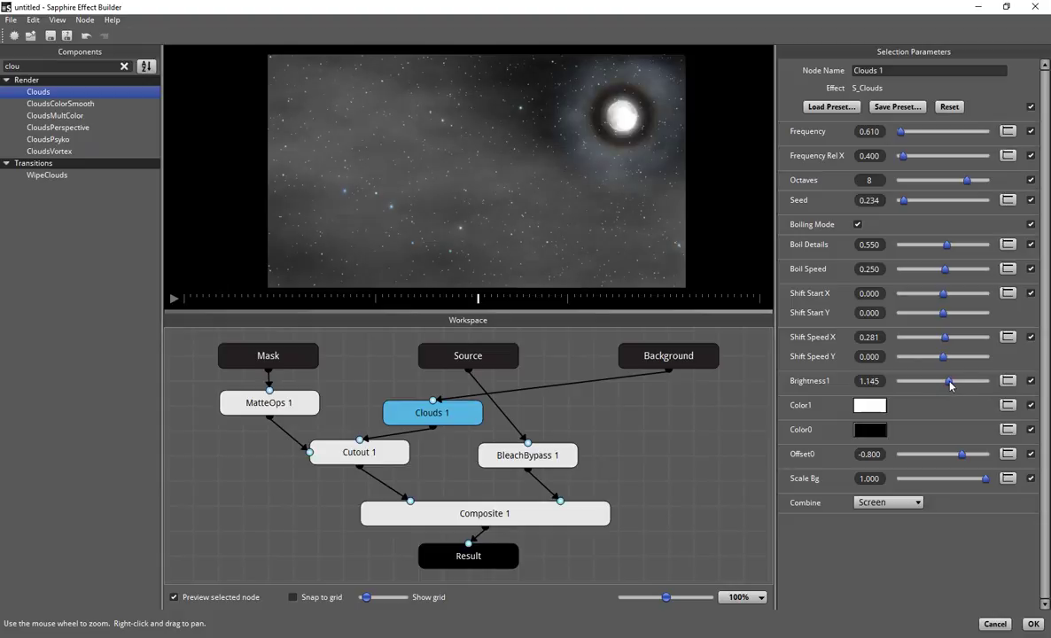
pyautogui.moveTo(947, 383); pyautogui.dragTo(943, 382)
pyautogui.moveTo(942, 382); pyautogui.dragTo(942, 382)
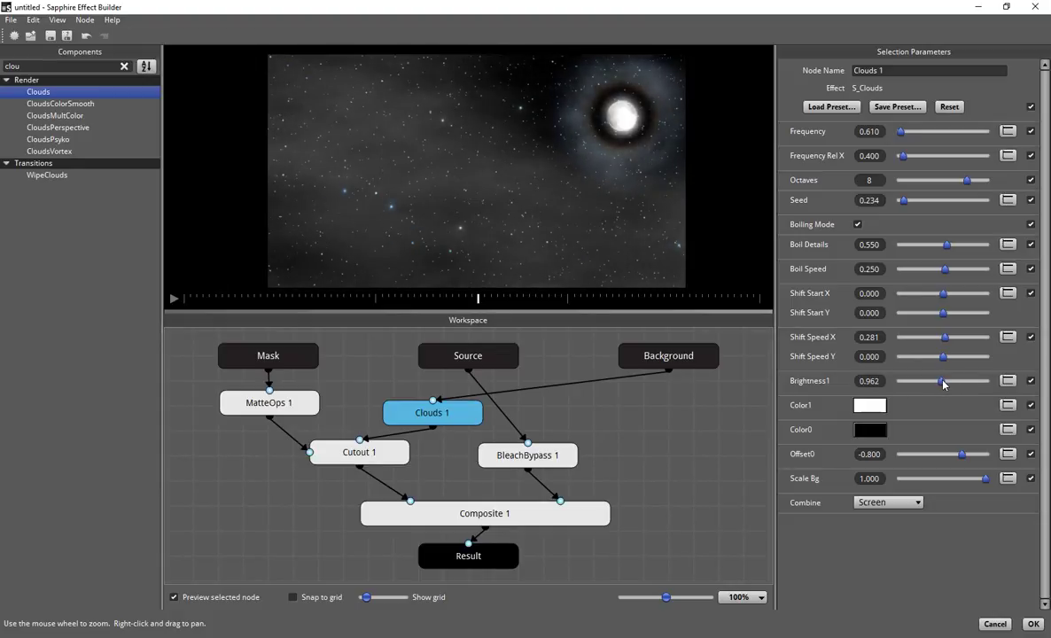
pyautogui.click(174, 298)
pyautogui.click(173, 299)
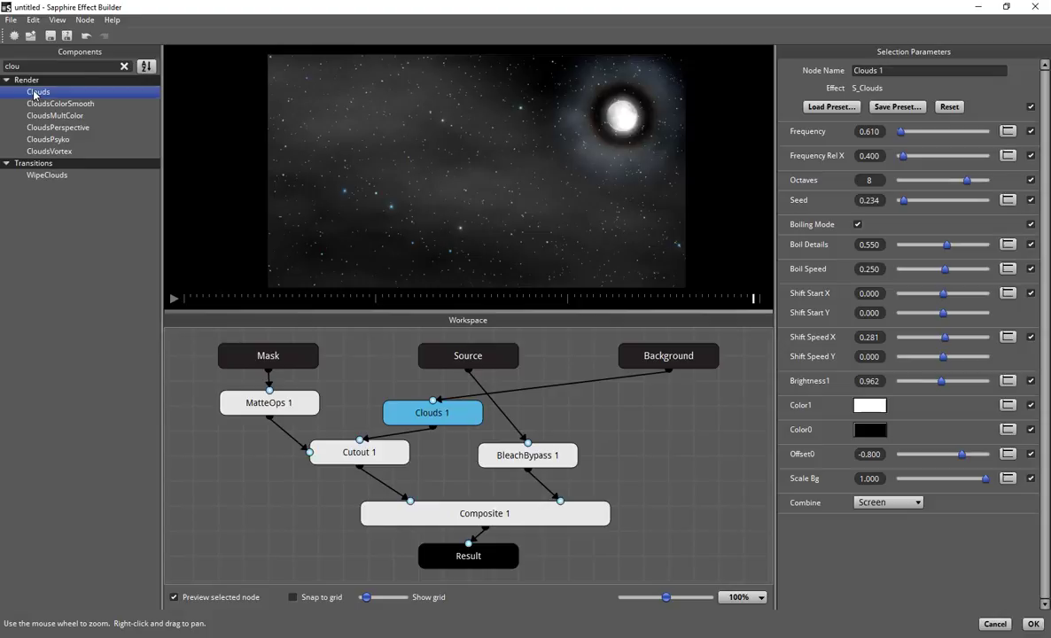
# Step: Insert a second Clouds node between BleachBypass and Composite, and space the two stacked nodes apart
pyautogui.moveTo(33, 95); pyautogui.dragTo(541, 488)
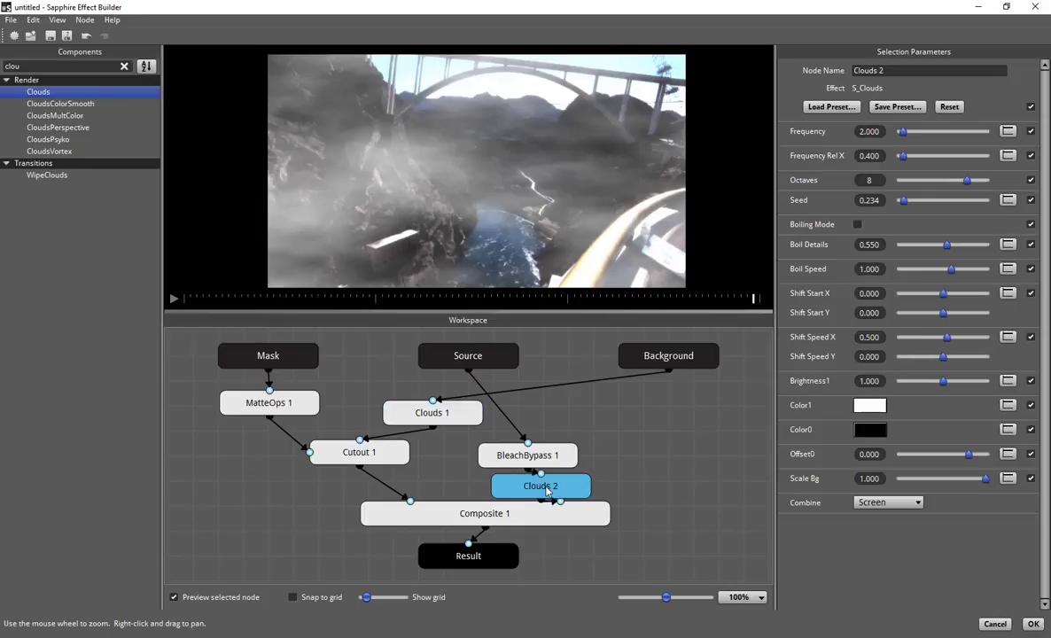
pyautogui.moveTo(543, 459); pyautogui.dragTo(566, 440)
pyautogui.moveTo(567, 487); pyautogui.dragTo(573, 476)
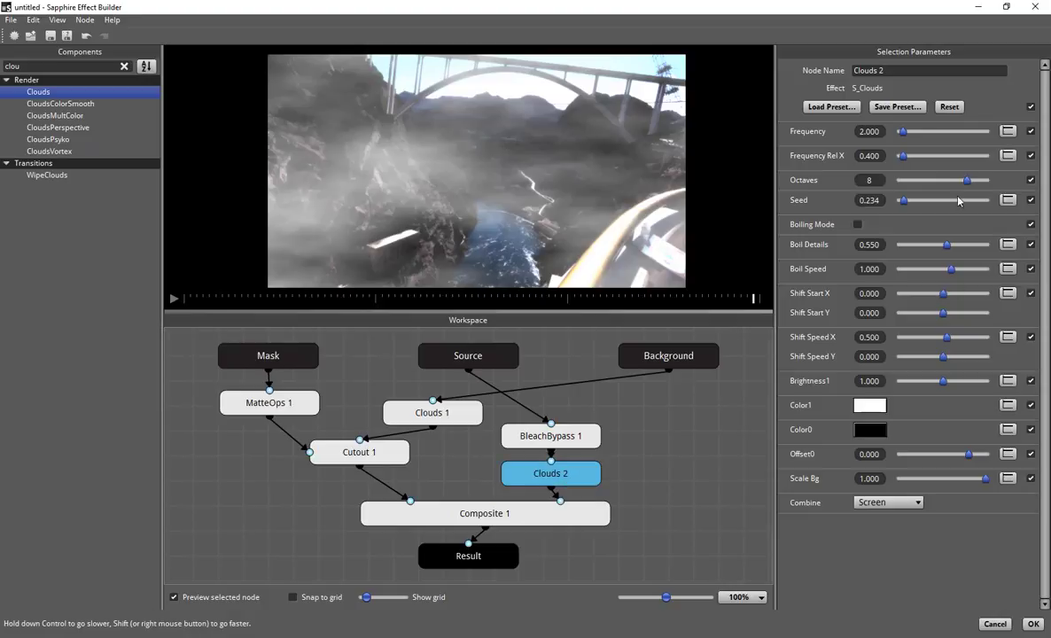
# Step: Load the Hounds on the Moor preset into the Clouds 2 node and set its Combine to Screen
pyautogui.click(831, 107)
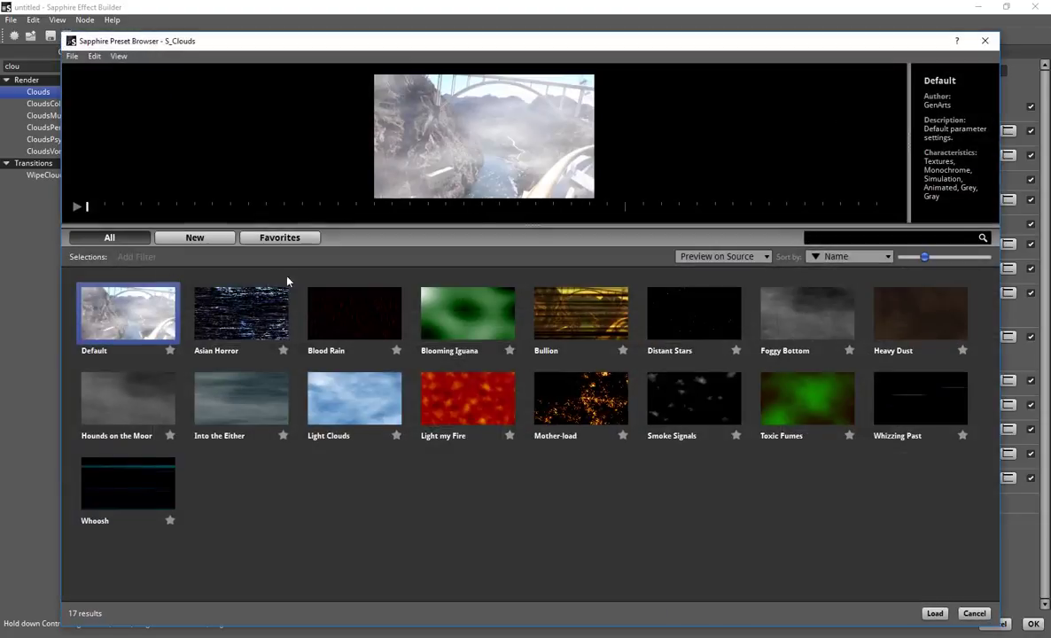
pyautogui.click(99, 417)
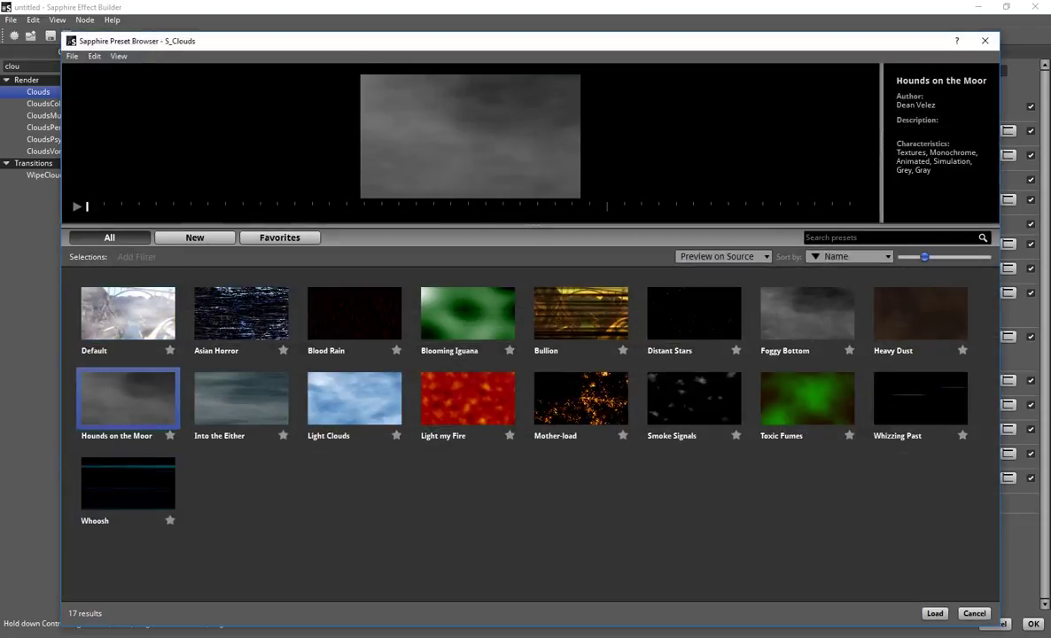
pyautogui.click(934, 614)
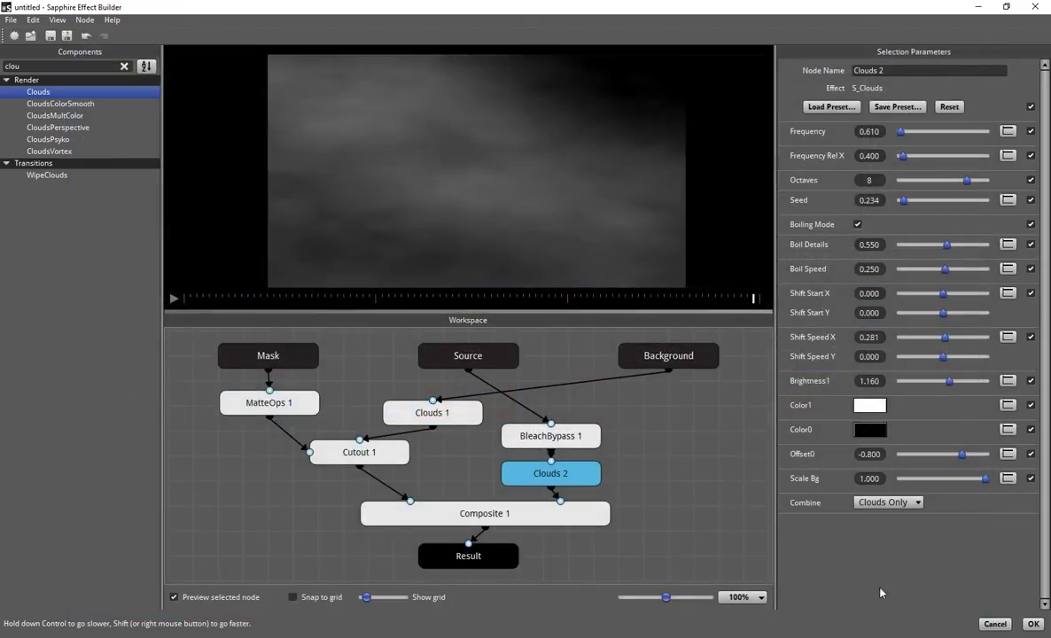
pyautogui.click(886, 502)
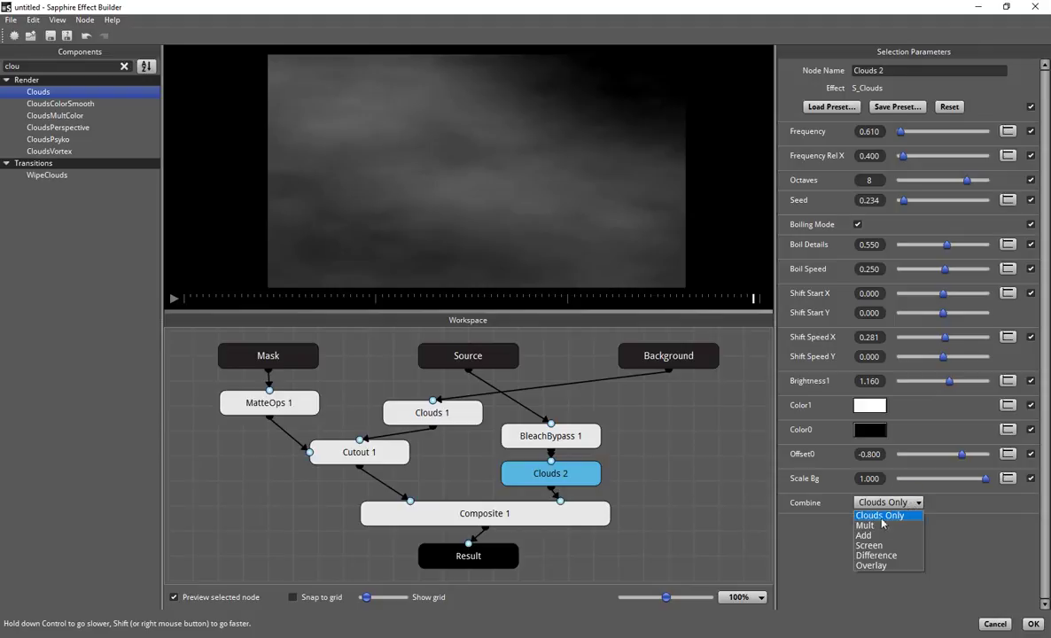
pyautogui.click(877, 547)
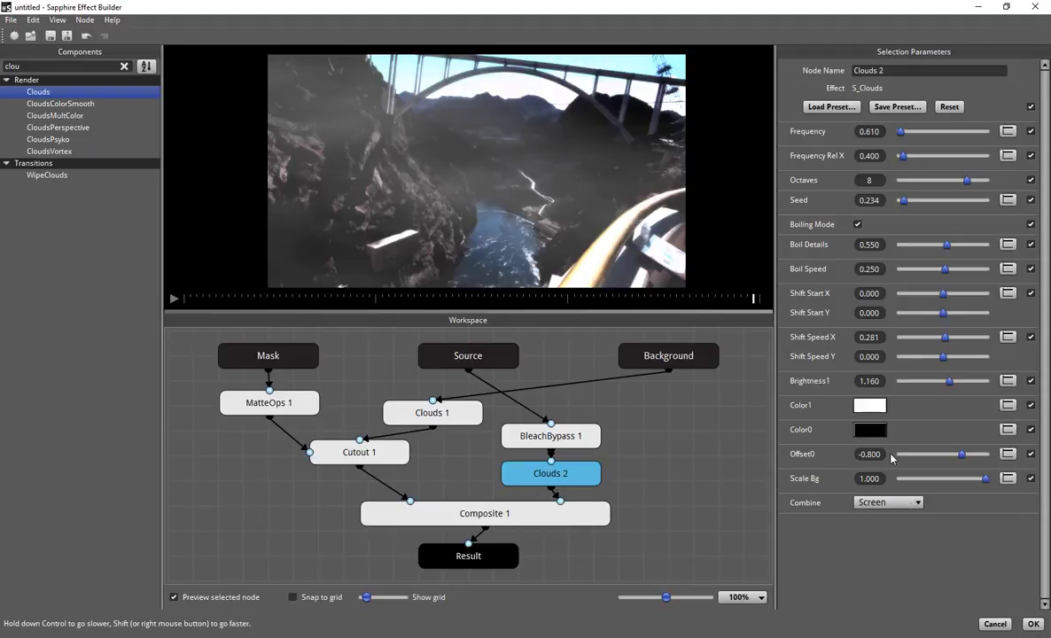
# Step: Set the Clouds 2 node's Shift Speed X to 0.050 and Brightness1 to 0.916
pyautogui.moveTo(952, 385); pyautogui.dragTo(923, 387)
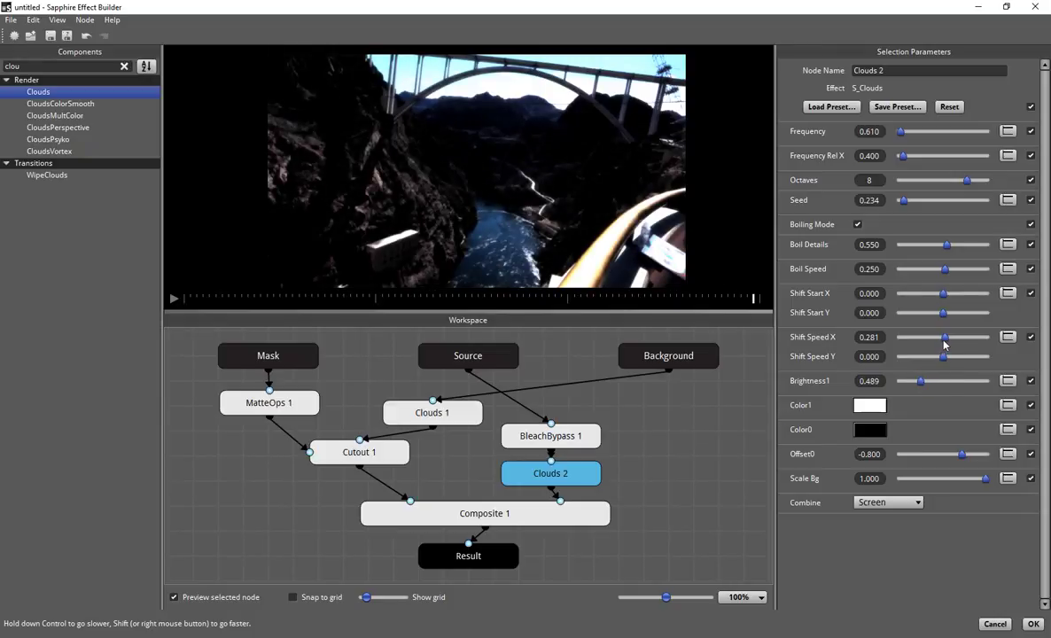
pyautogui.moveTo(944, 341); pyautogui.dragTo(942, 341)
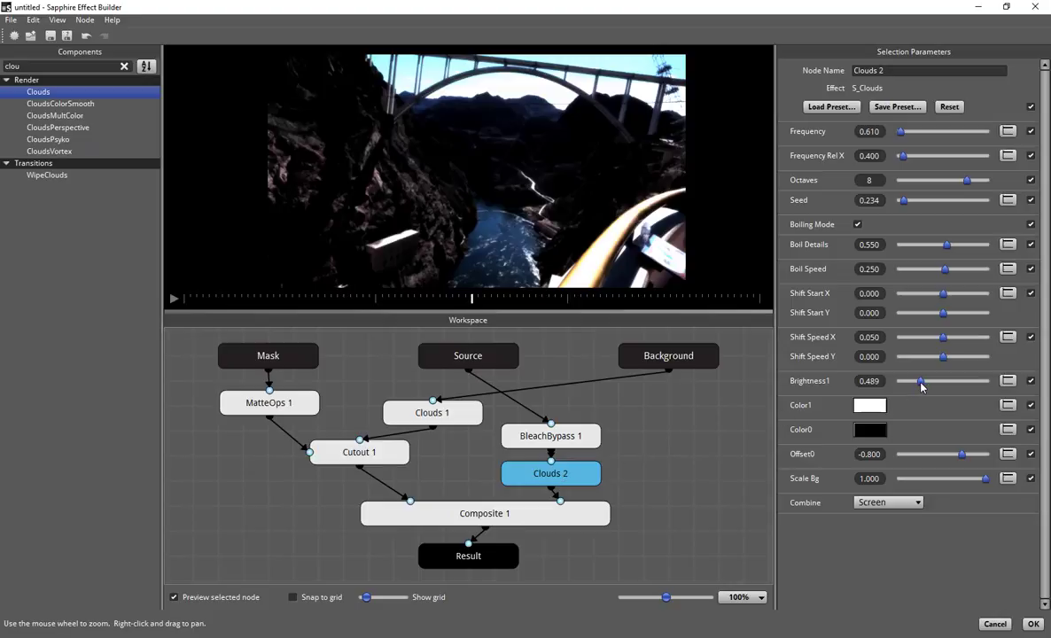
pyautogui.moveTo(922, 386); pyautogui.dragTo(939, 382)
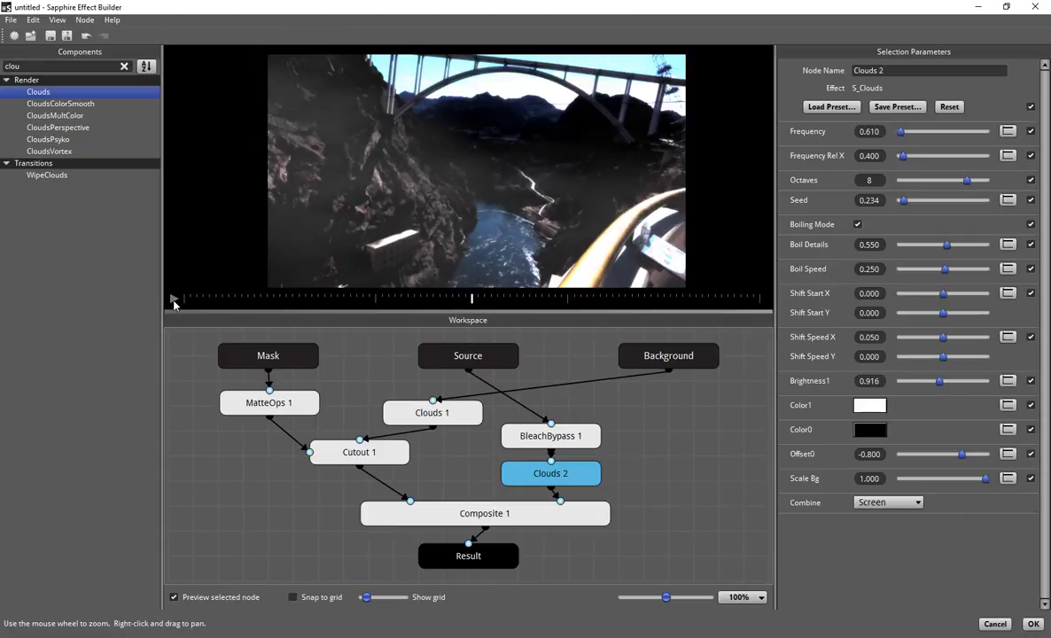
# Step: Play back the preview of the drifting clouds, and apply the built effect to the clip
pyautogui.click(174, 302)
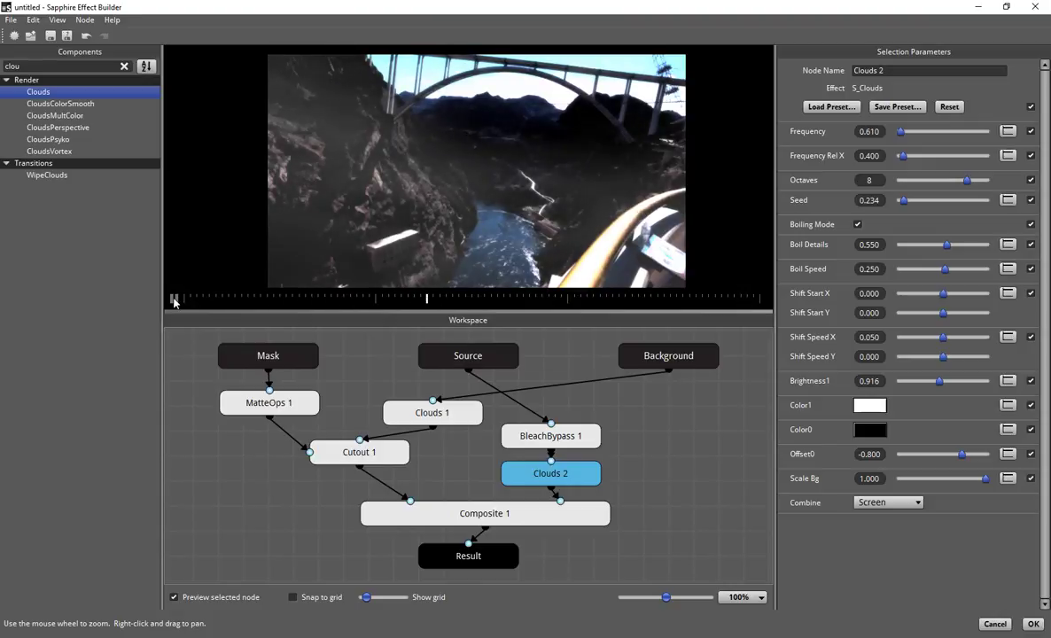
pyautogui.click(174, 301)
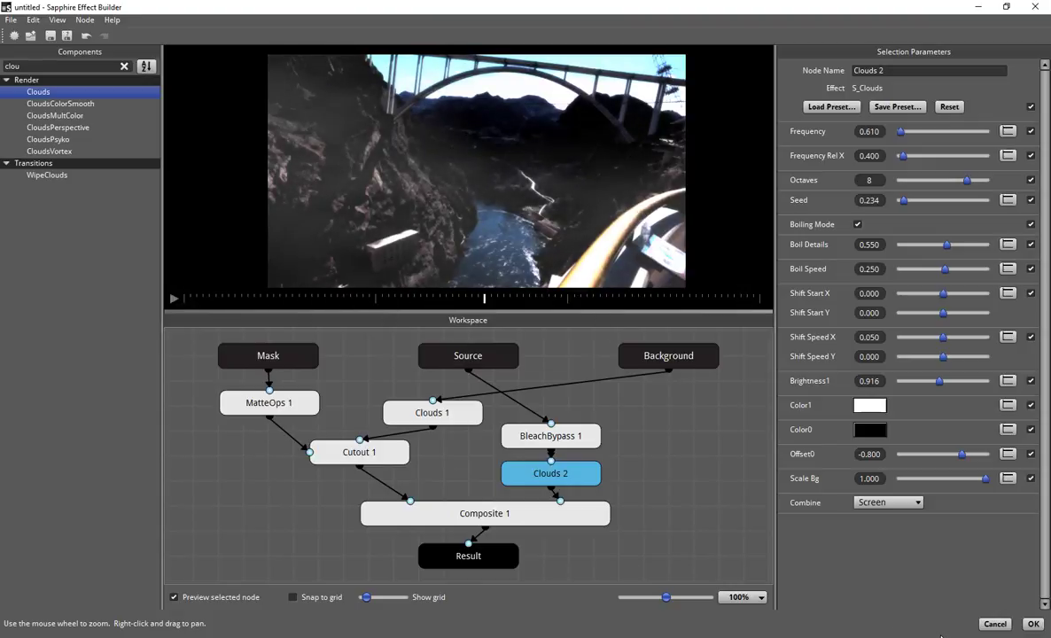
pyautogui.click(1034, 625)
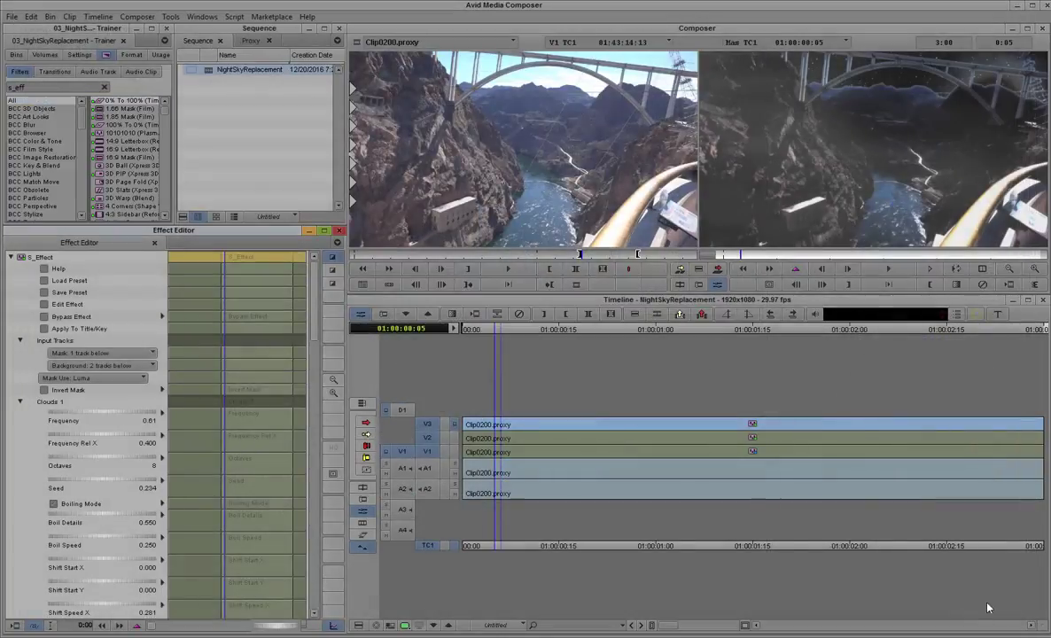
# Step: Select the V1 clip and set the Luna 1 Center XY in its S_Effect to X 340 and Y -341
pyautogui.click(517, 455)
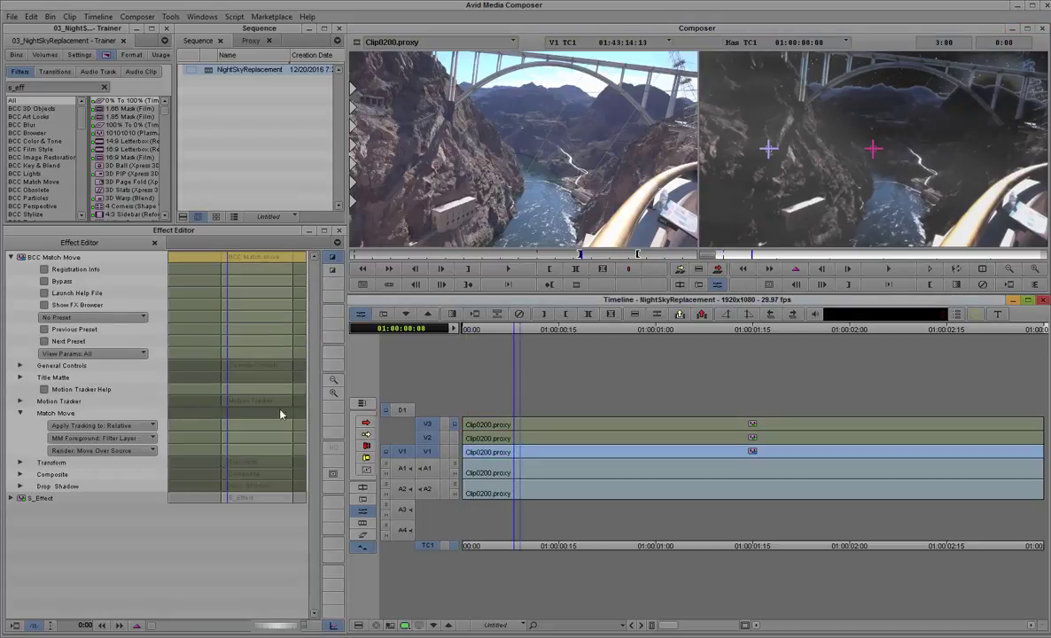
pyautogui.click(11, 498)
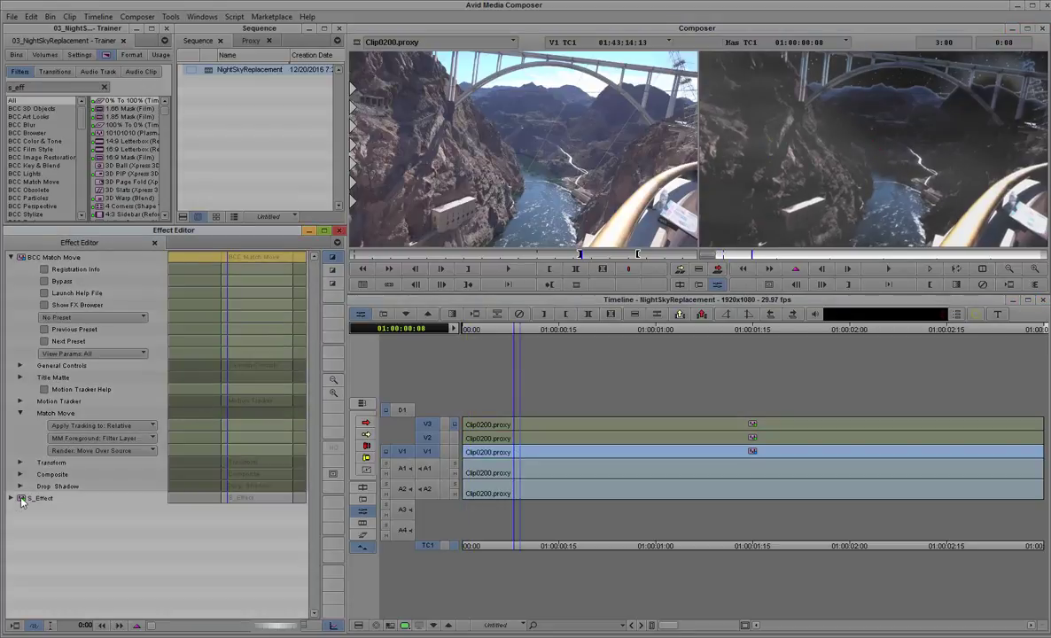
pyautogui.click(10, 497)
pyautogui.scroll(-10, 301, 363)
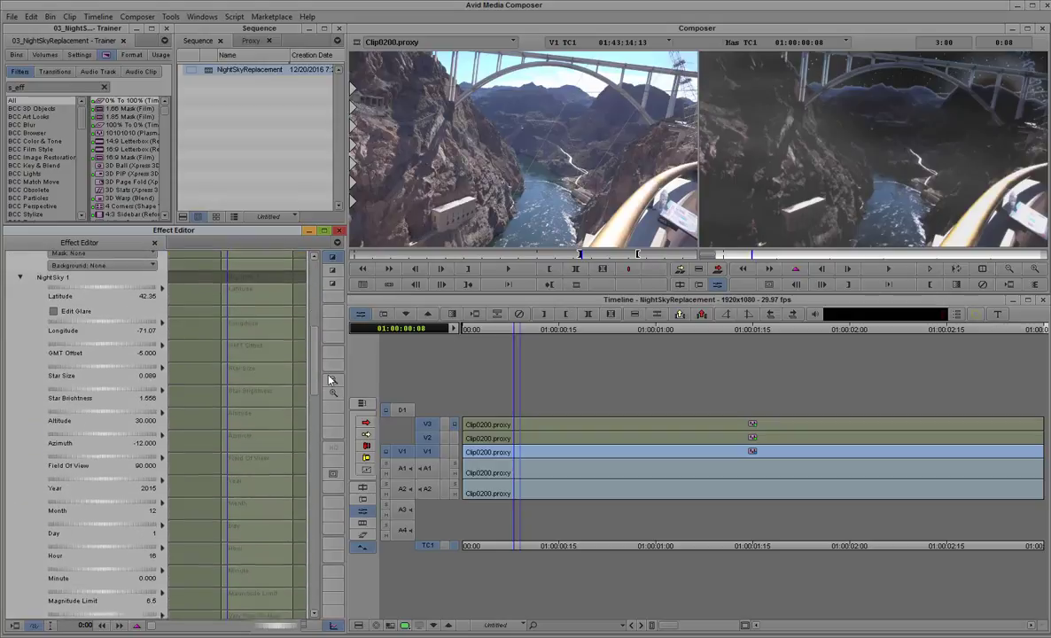
pyautogui.click(29, 298)
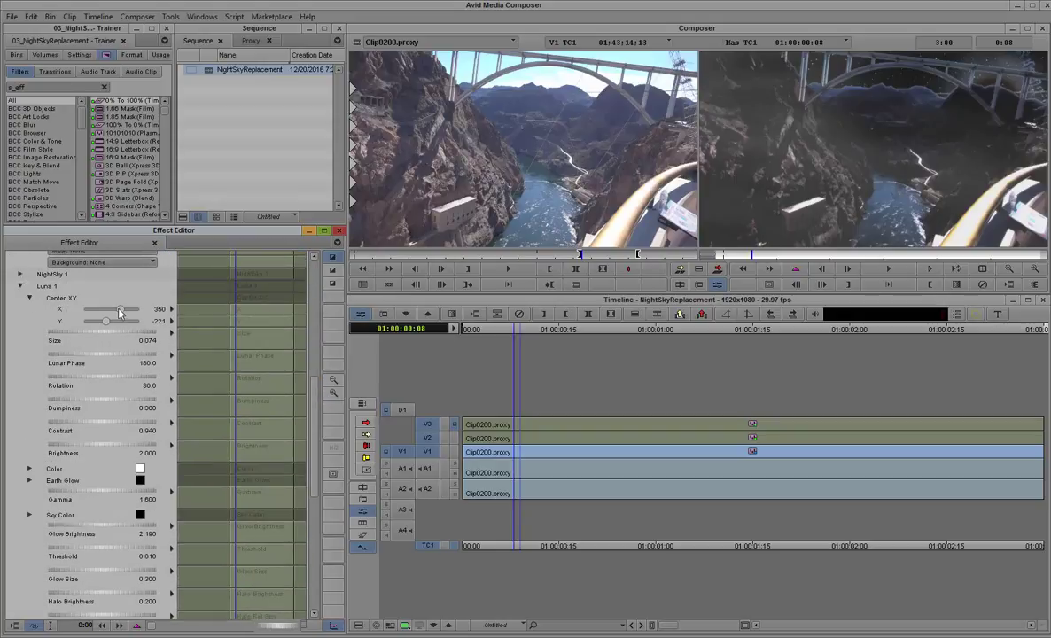
pyautogui.moveTo(121, 311); pyautogui.dragTo(105, 325)
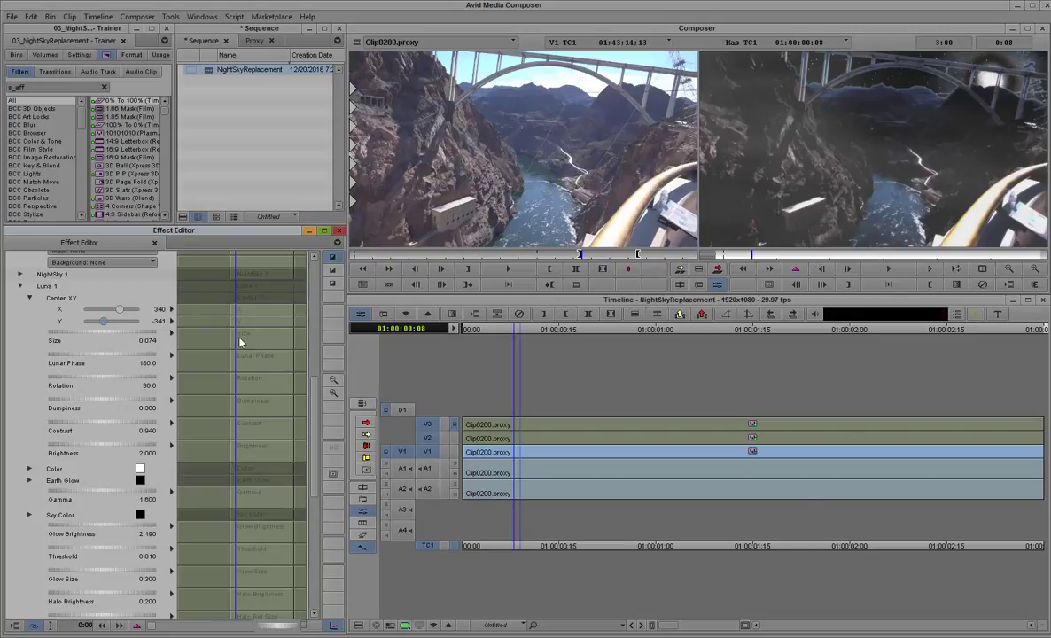
# Step: Set Scale X in the BCC Match Move effect's Transform group to 130
pyautogui.scroll(10, 294, 245)
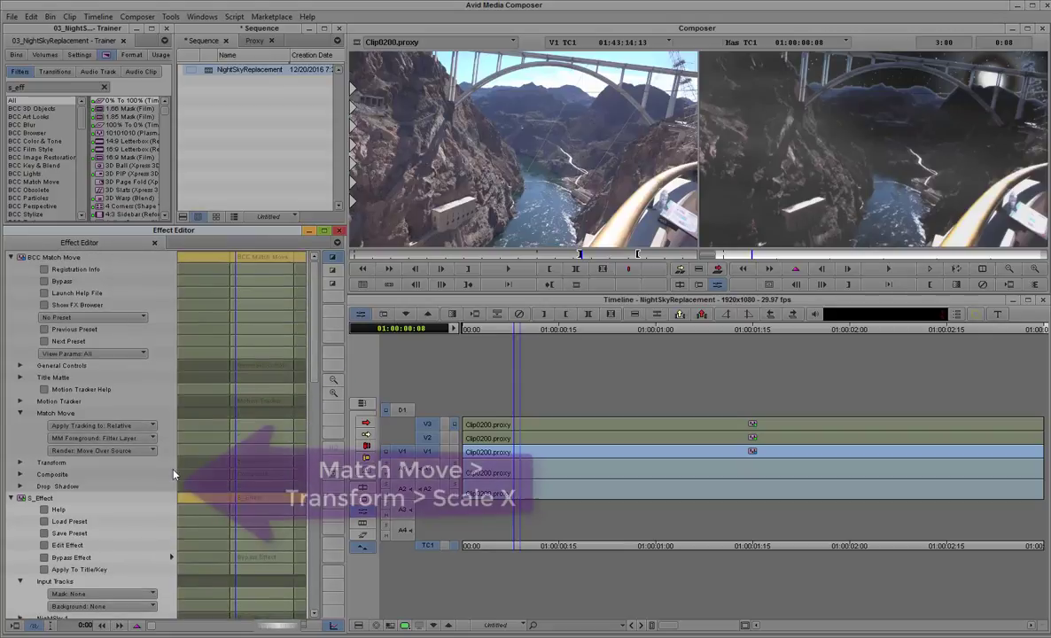
pyautogui.click(20, 462)
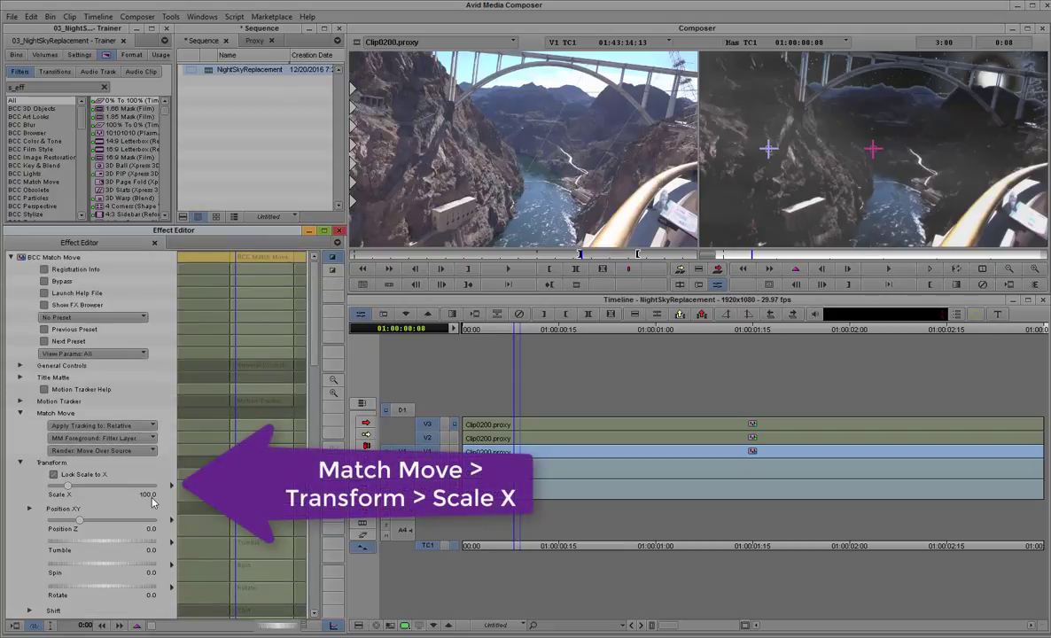
pyautogui.click(66, 487)
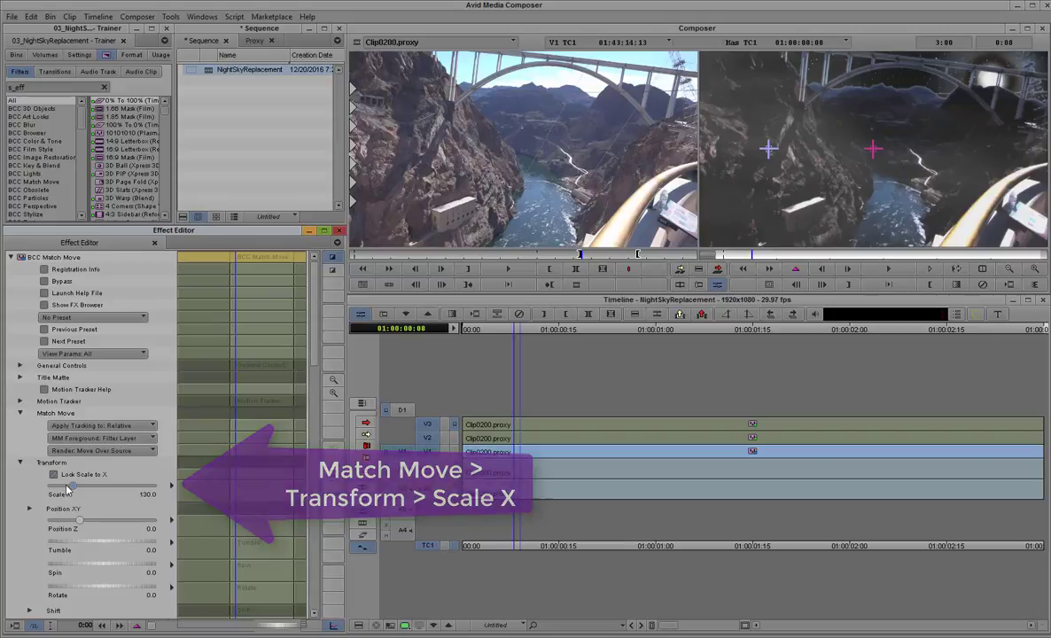
# Step: Reposition the moon in the V1 clip's S_Effect by setting Luna 1 Center XY to X 300 and Y -271
pyautogui.click(10, 257)
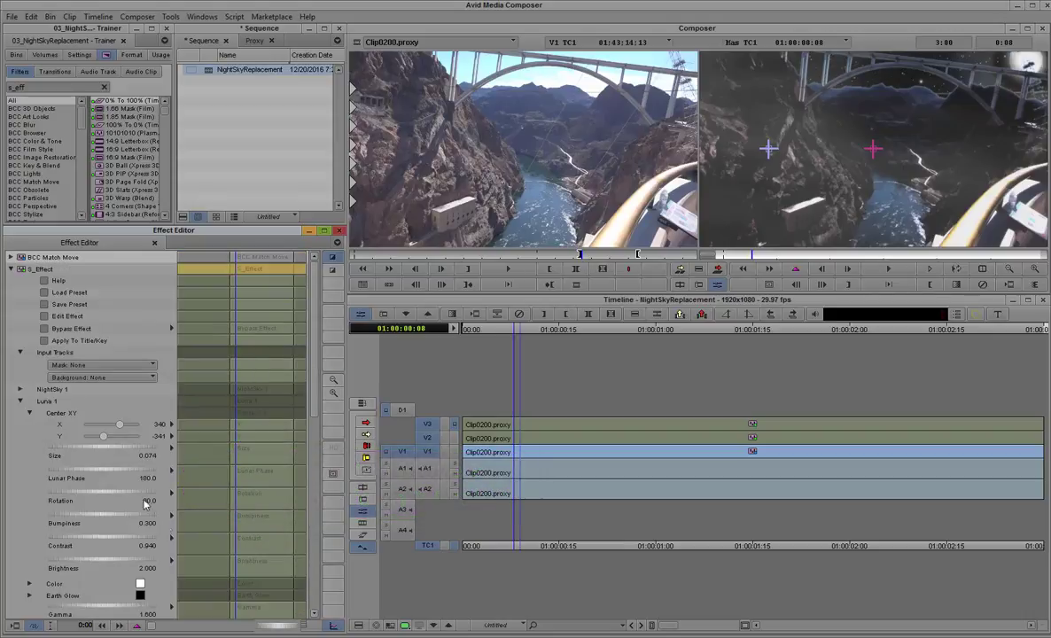
pyautogui.click(103, 437)
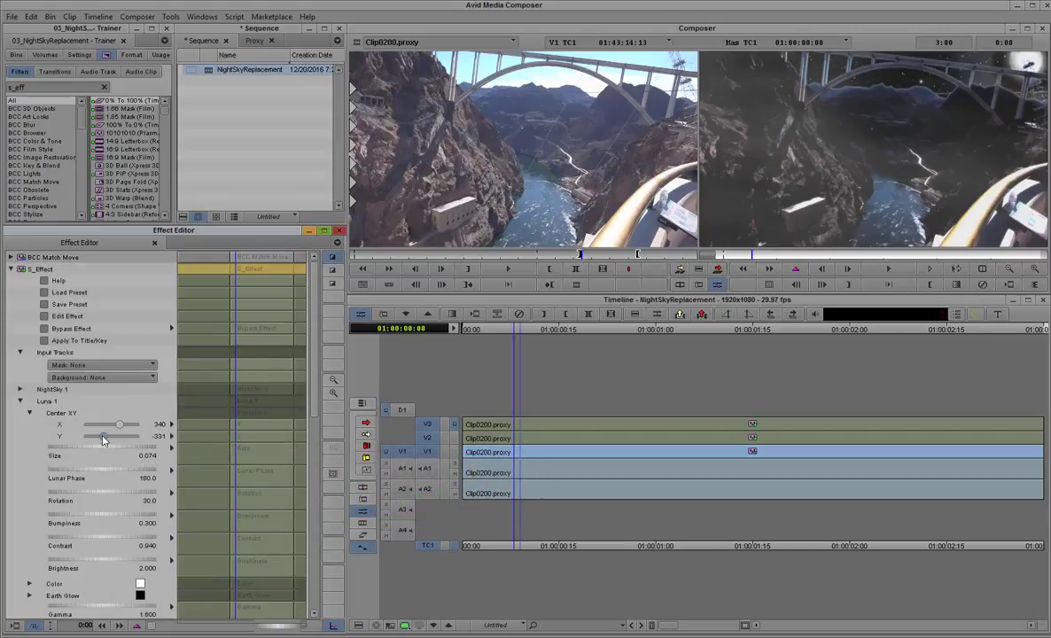
pyautogui.hotkey('shift', 'Right')
pyautogui.hotkey('shift', 'Right')
pyautogui.hotkey('shift', 'Right')
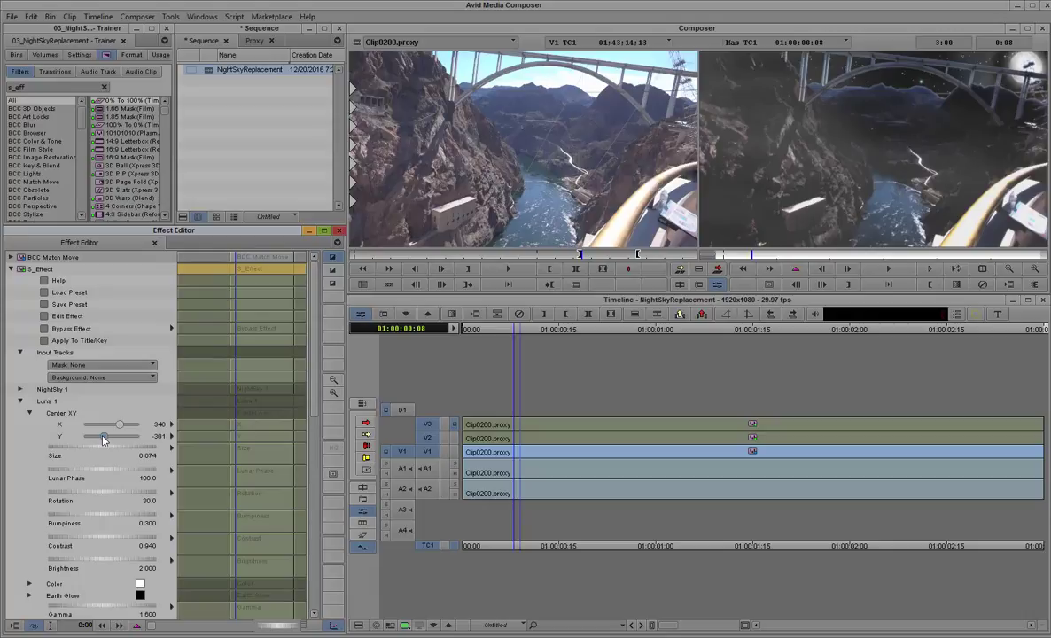
pyautogui.hotkey('shift', 'Right')
pyautogui.hotkey('shift', 'Right')
pyautogui.hotkey('shift', 'Right')
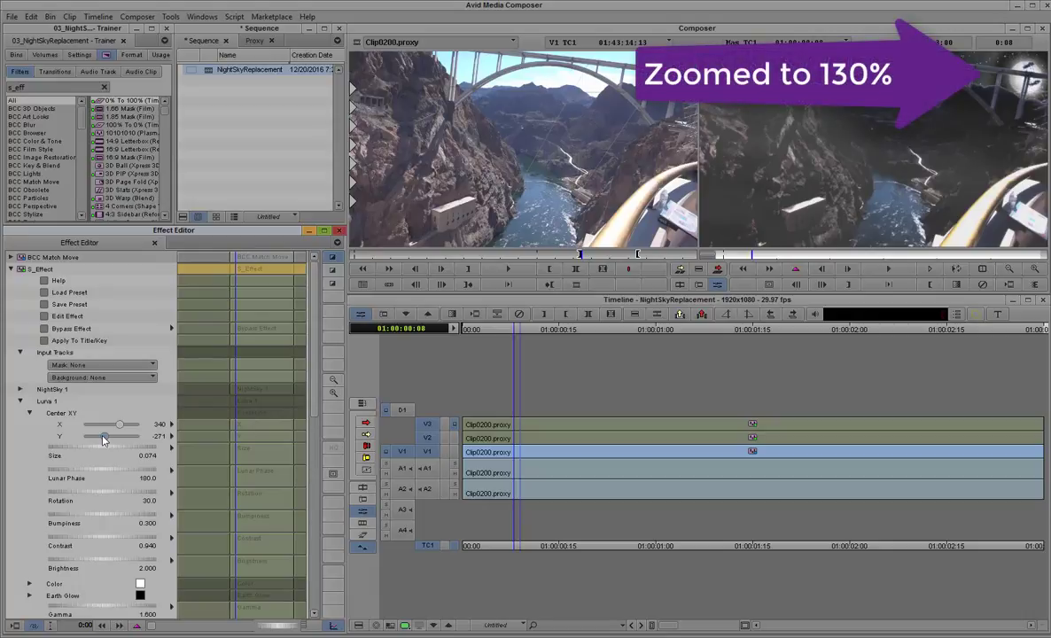
pyautogui.hotkey('shift', 'Left')
pyautogui.hotkey('shift', 'Left')
pyautogui.hotkey('shift', 'Left')
pyautogui.hotkey('shift', 'Left')
pyautogui.hotkey('shift', 'Left')
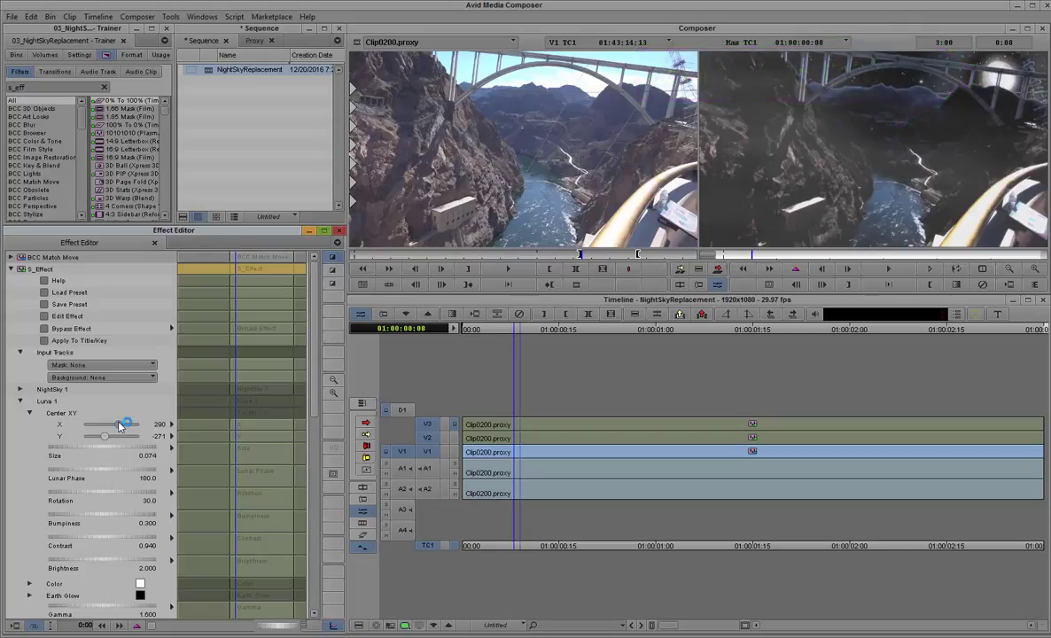
pyautogui.hotkey('shift', 'Right')
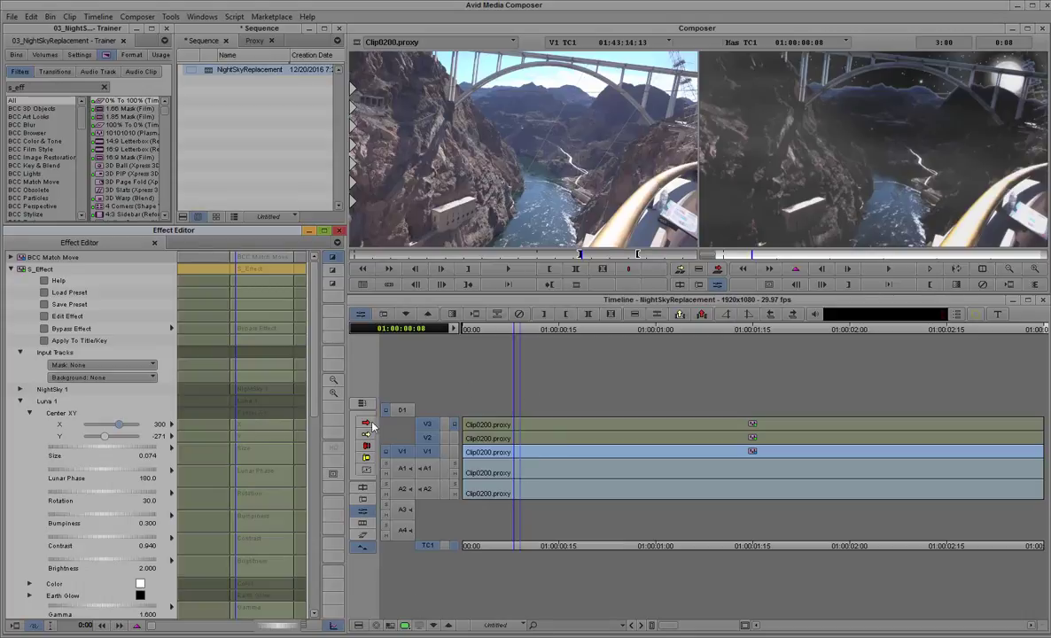
# Step: Leave effect mode and render the sequence's three effects to the G-RAID (R:) drive
pyautogui.click(362, 489)
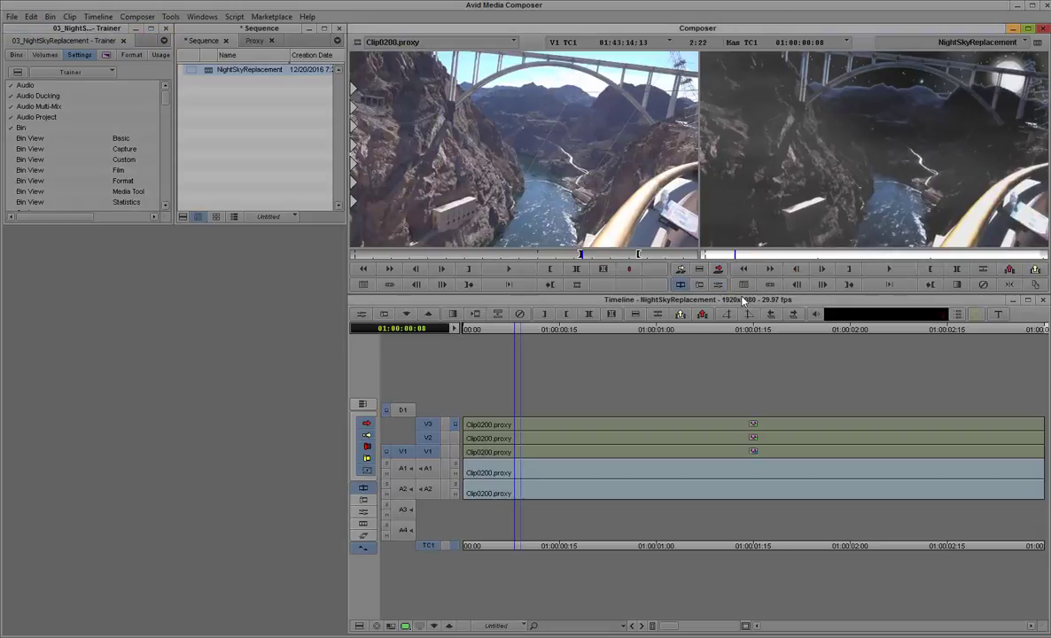
pyautogui.rightClick(544, 373)
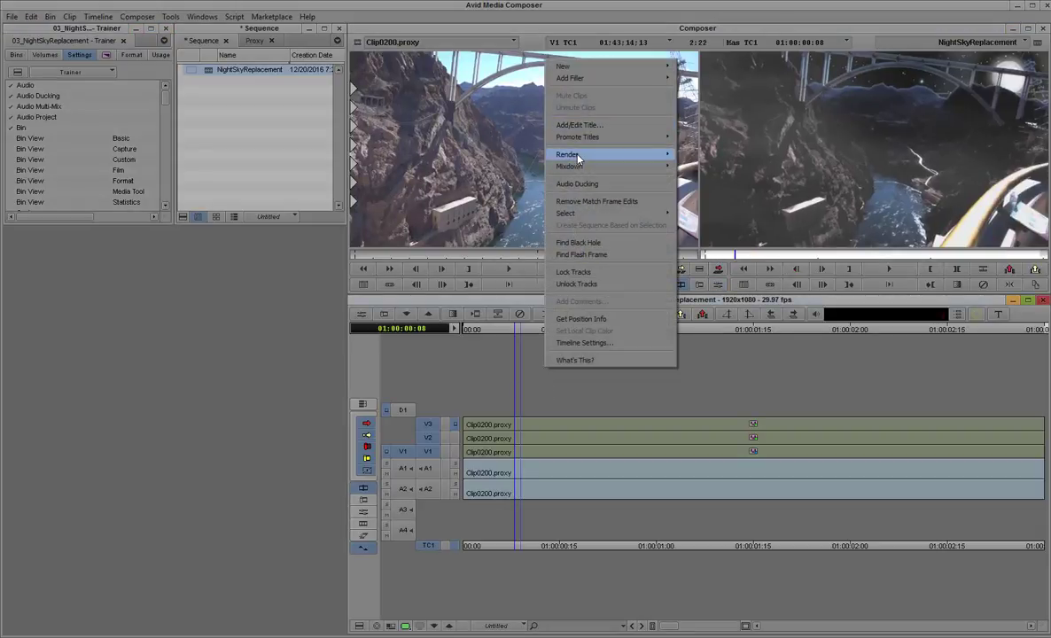
pyautogui.moveTo(602, 154)
pyautogui.click(704, 169)
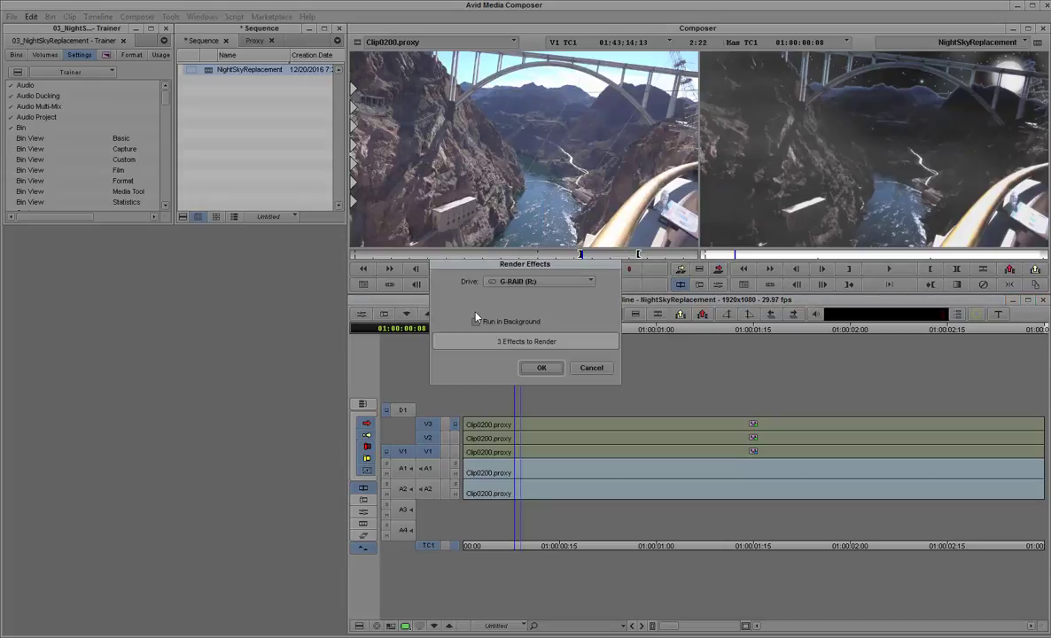
pyautogui.click(540, 366)
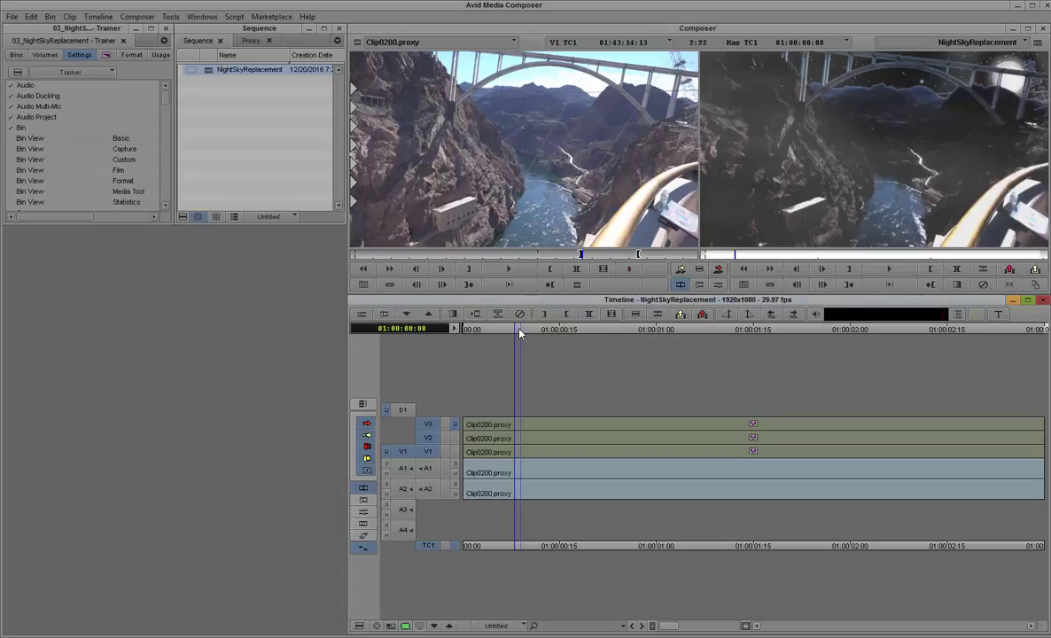
# Step: Move the playhead near the start of the sequence and play the rendered night shot full screen
pyautogui.moveTo(520, 332); pyautogui.dragTo(489, 344)
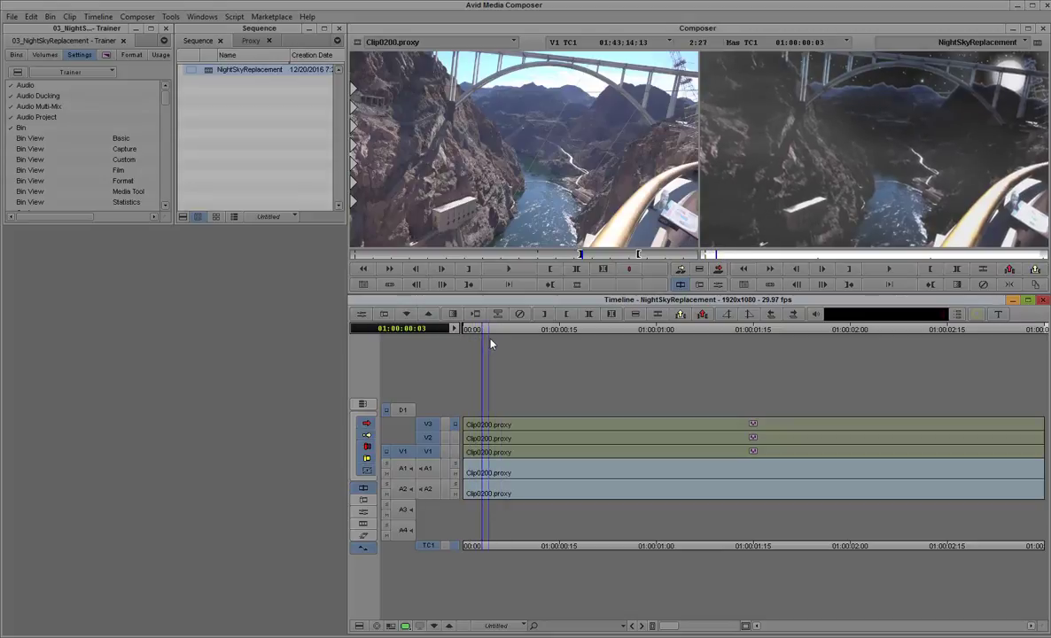
pyautogui.hotkey('ctrl', 'shift', 'f')
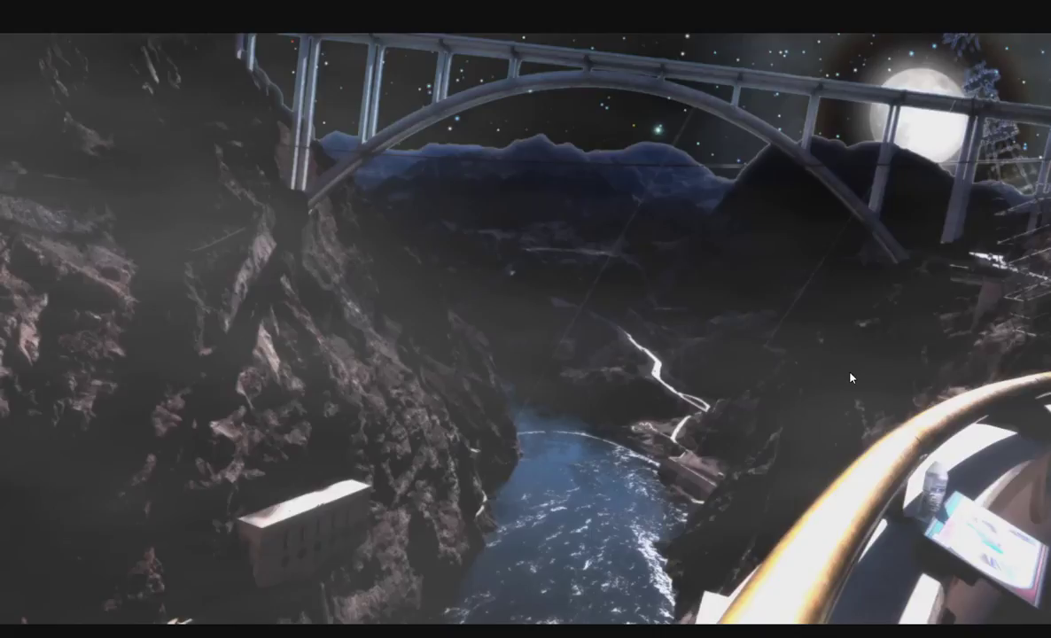
pyautogui.press('space')
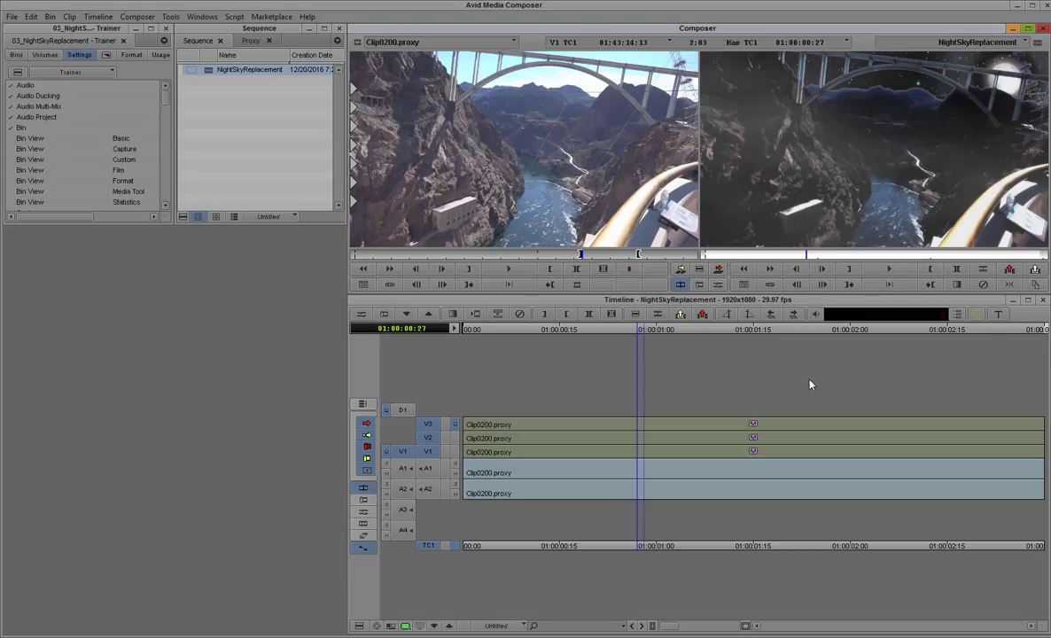